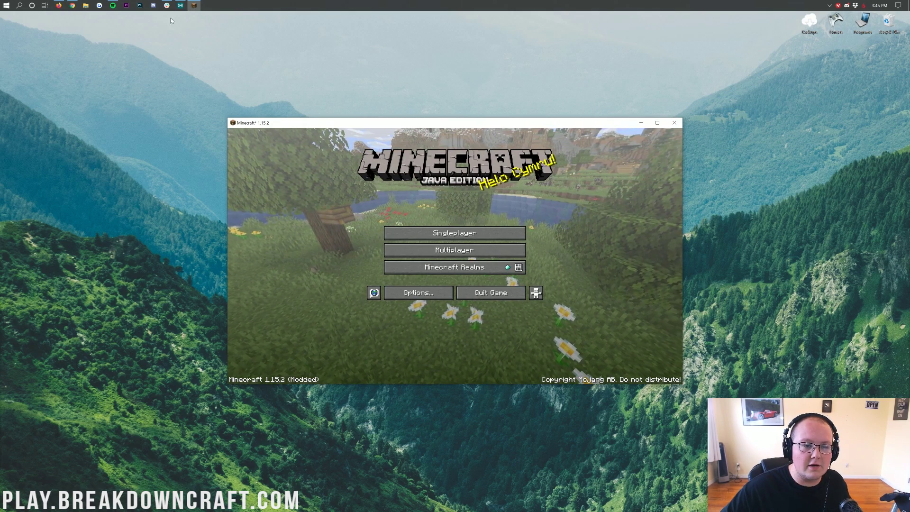
Switch to Chrome and look over the article on downloading and installing OptiFine, including its download link and first installation step.
{"action": "mouse_move", "coordinate": [71, 4]}
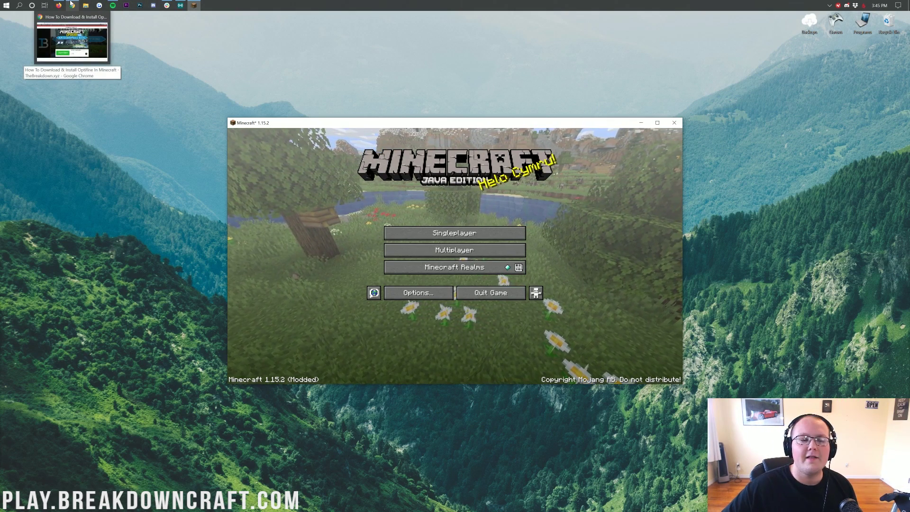
{"action": "left_click", "coordinate": [71, 5]}
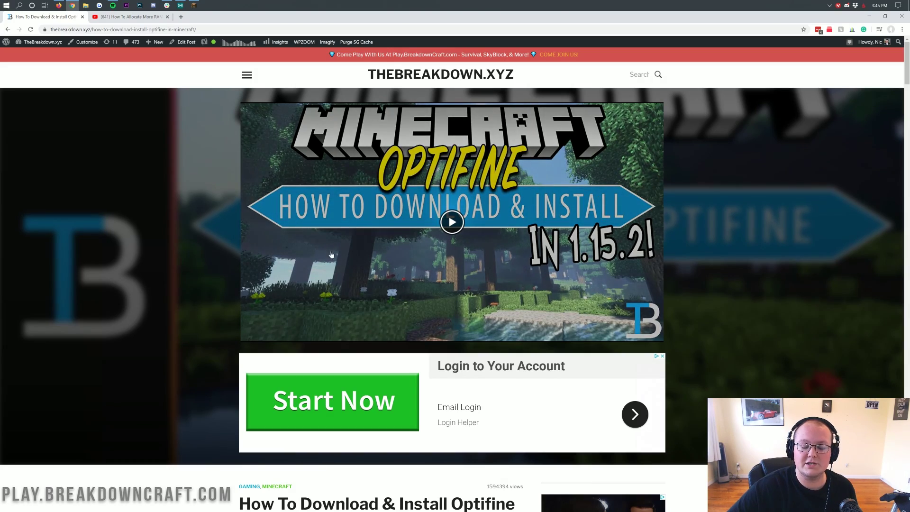
{"action": "scroll", "coordinate": [479, 154], "scroll_direction": "down", "scroll_amount": 5}
{"action": "scroll", "coordinate": [479, 154], "scroll_direction": "down", "scroll_amount": 14}
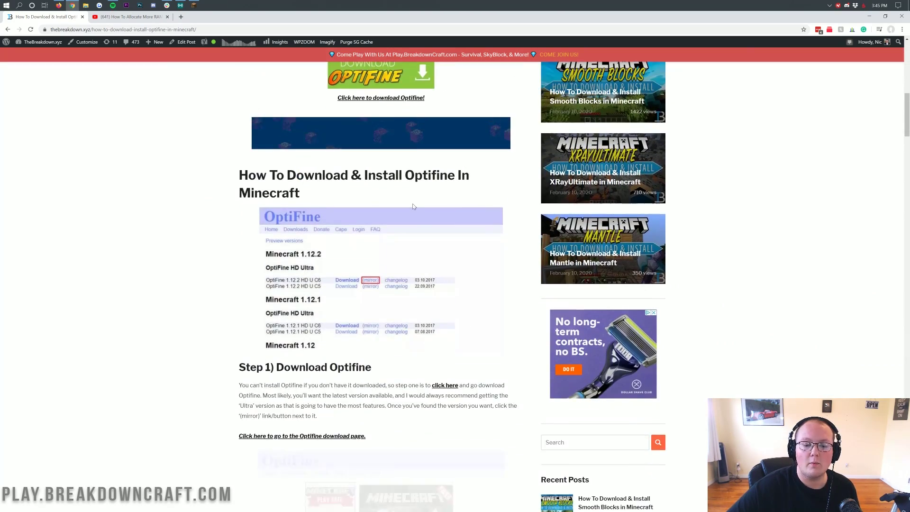
{"action": "scroll", "coordinate": [438, 444], "scroll_direction": "up", "scroll_amount": 13}
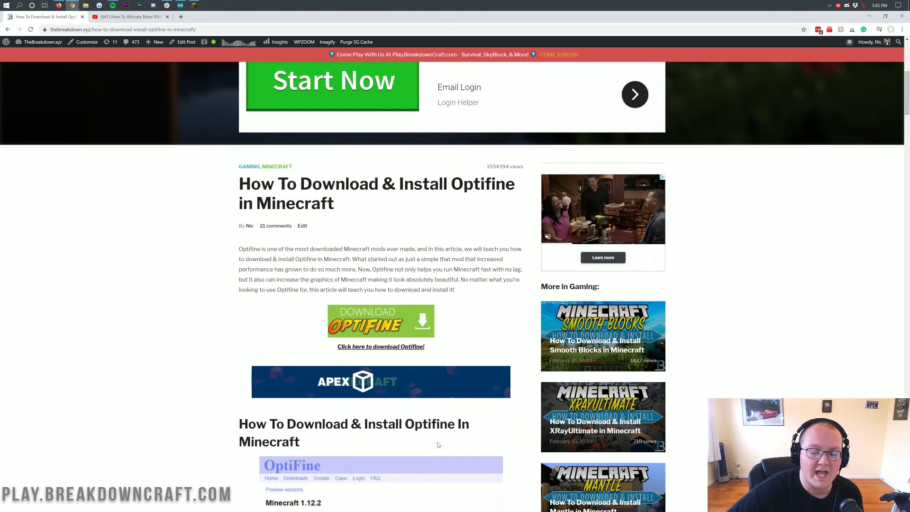
{"action": "triple_click", "coordinate": [484, 169]}
{"action": "left_click", "coordinate": [484, 169]}
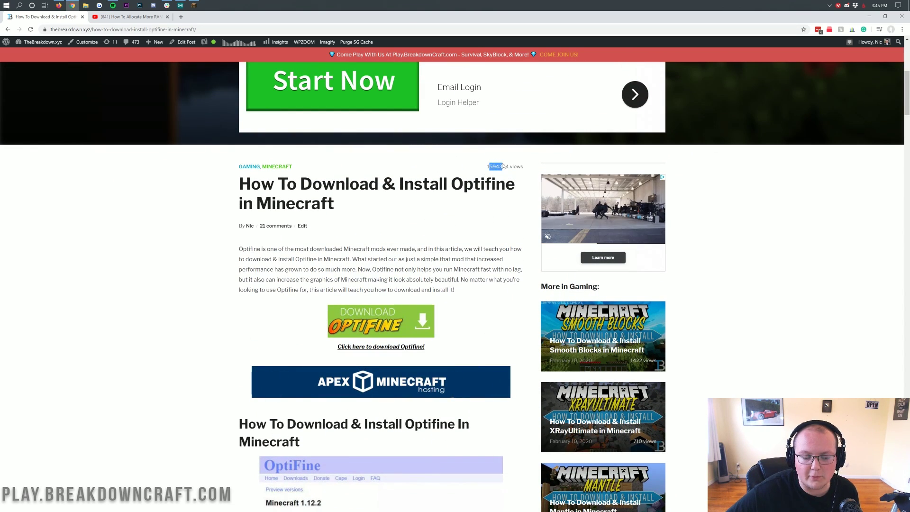
{"action": "scroll", "coordinate": [476, 348], "scroll_direction": "up", "scroll_amount": 5}
{"action": "scroll", "coordinate": [392, 374], "scroll_direction": "up", "scroll_amount": 2}
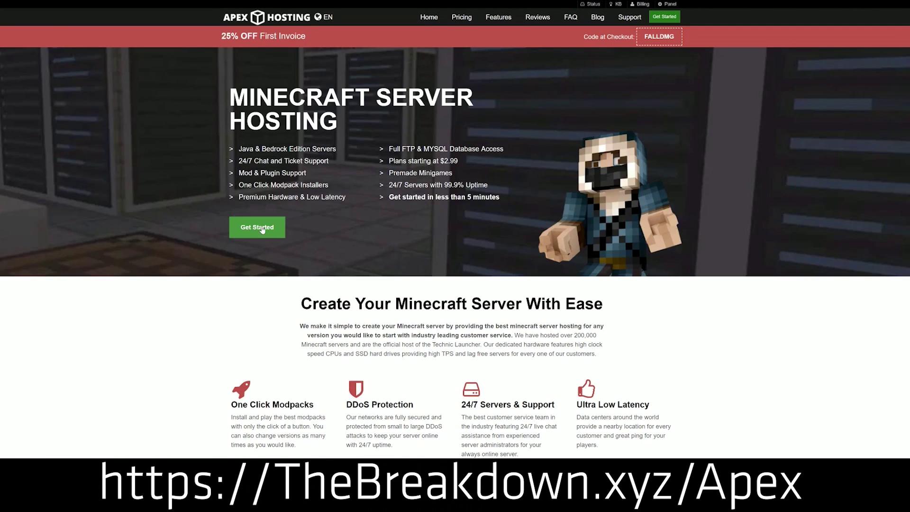
Examine the Apex Hosting feature list, highlighting 24/7 Servers & Support, Automated Backups and Instant Setup.
{"action": "scroll", "coordinate": [354, 285], "scroll_direction": "down", "scroll_amount": 3}
{"action": "scroll", "coordinate": [291, 142], "scroll_direction": "down", "scroll_amount": 1}
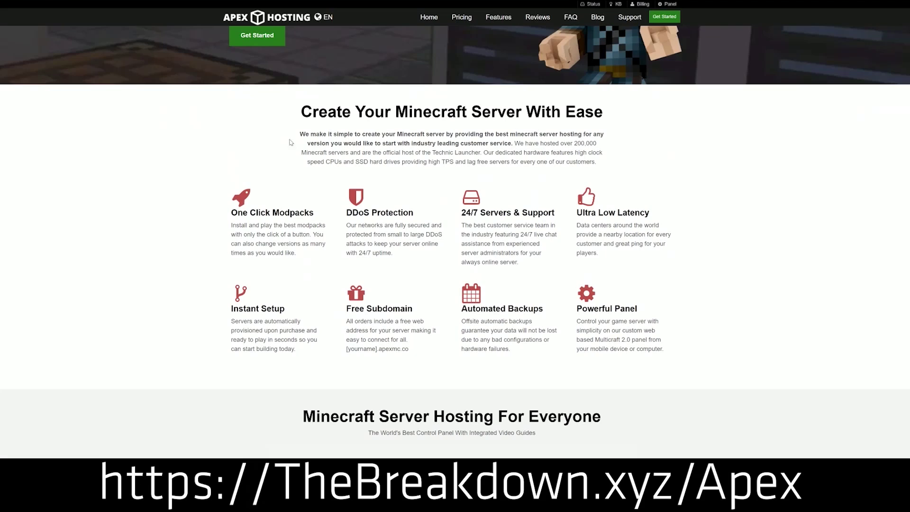
{"action": "left_click_drag", "start_coordinate": [231, 212], "coordinate": [553, 213]}
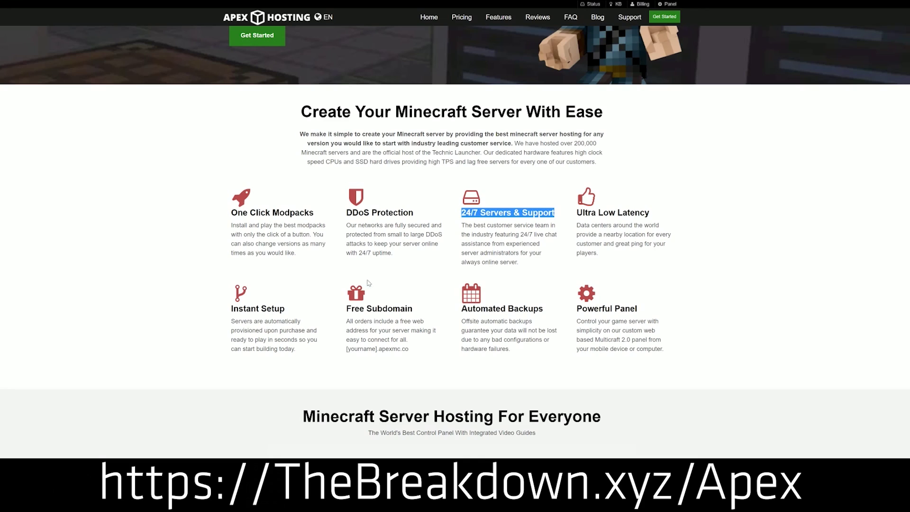
{"action": "left_click_drag", "start_coordinate": [460, 309], "coordinate": [570, 308]}
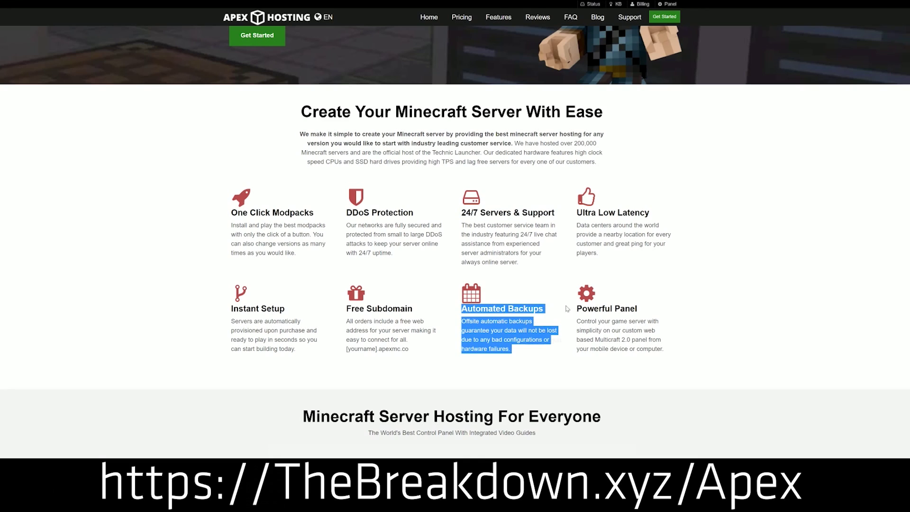
{"action": "left_click", "coordinate": [423, 312]}
{"action": "left_click_drag", "start_coordinate": [296, 349], "coordinate": [231, 308]}
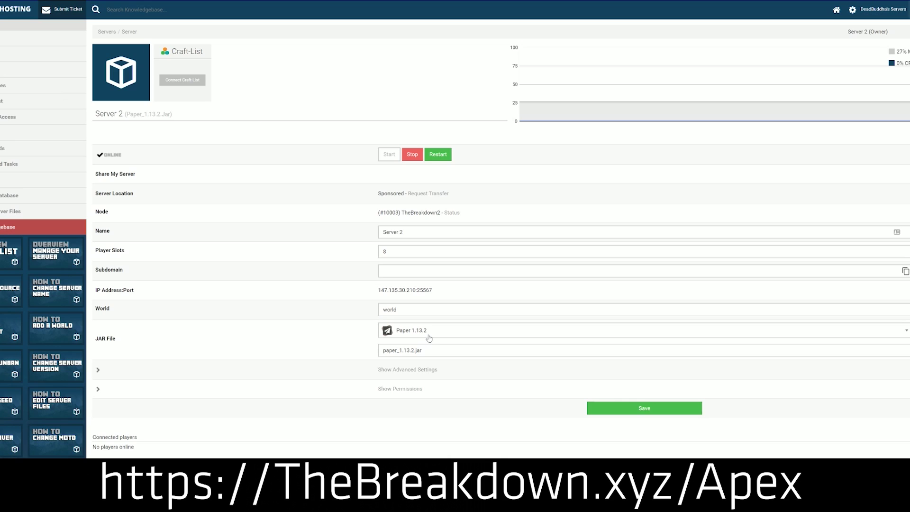
Browse the available JAR file versions for Server 2 in the hosting control panel.
{"action": "left_click", "coordinate": [426, 333]}
{"action": "scroll", "coordinate": [423, 412], "scroll_direction": "down", "scroll_amount": 1}
{"action": "scroll", "coordinate": [423, 412], "scroll_direction": "down", "scroll_amount": 5}
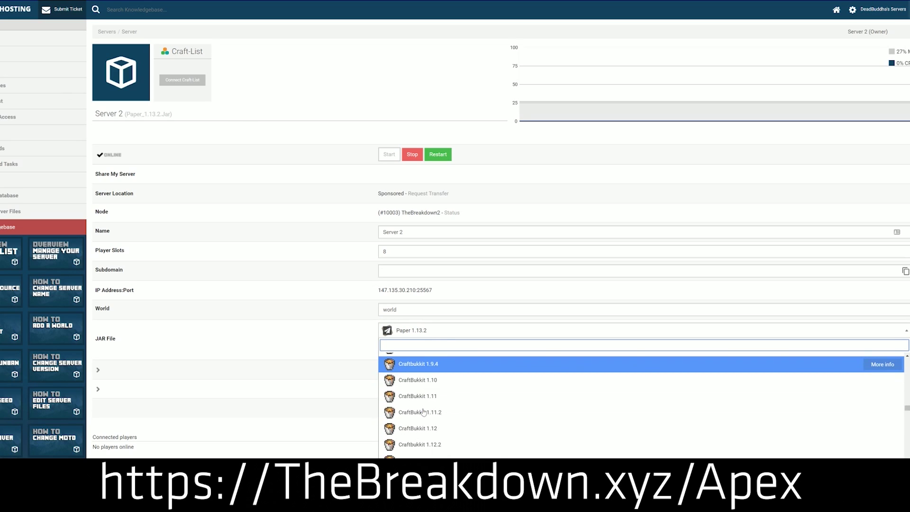
{"action": "scroll", "coordinate": [423, 397], "scroll_direction": "down", "scroll_amount": 2}
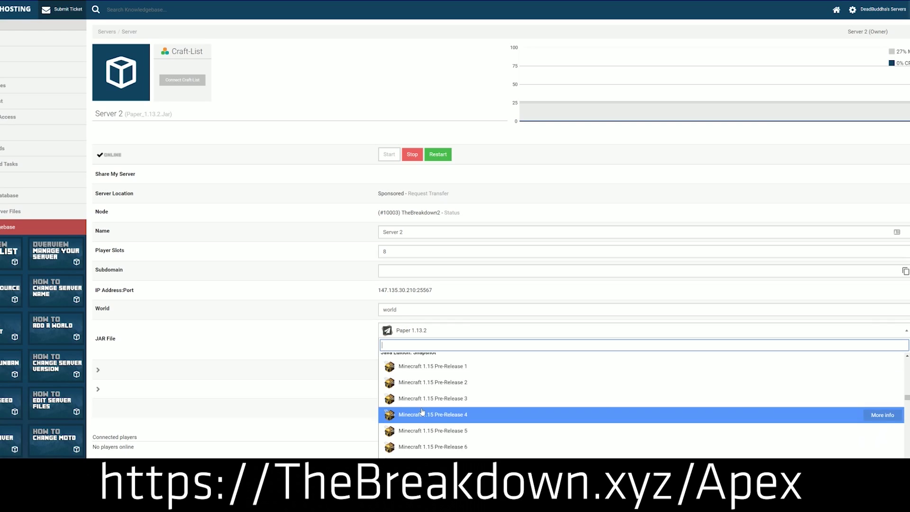
{"action": "scroll", "coordinate": [425, 415], "scroll_direction": "up", "scroll_amount": 2}
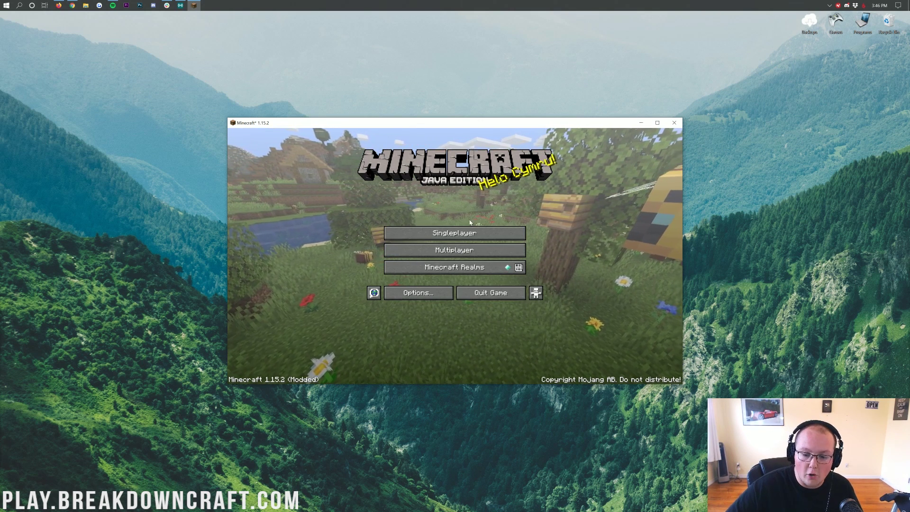
Add a multiplayer server named BreakdownCraft with the address Play.BreakdownCraft.com in Minecraft.
{"action": "left_click", "coordinate": [464, 252]}
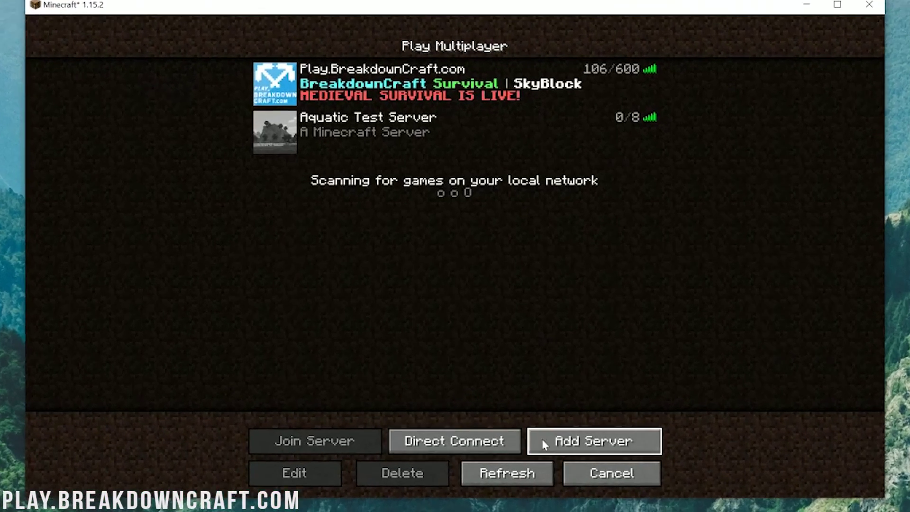
{"action": "left_click", "coordinate": [528, 353]}
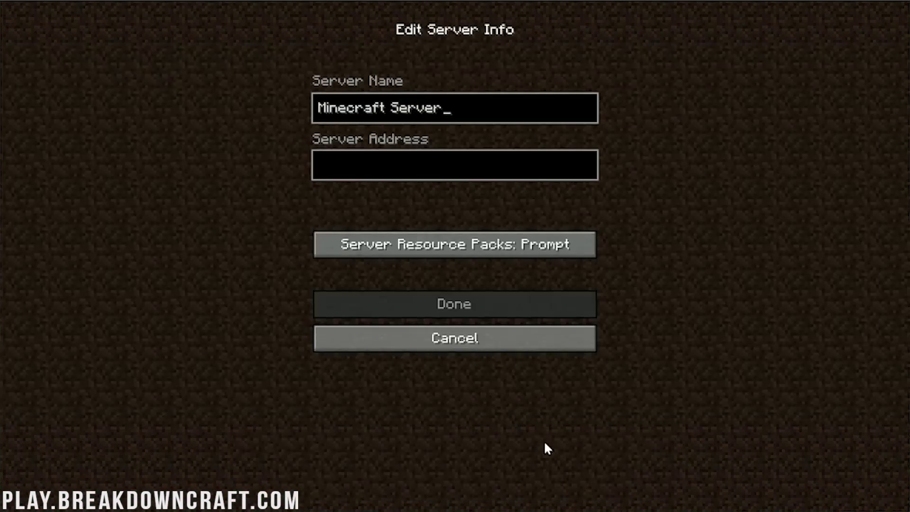
{"action": "key", "text": "ctrl+a"}
{"action": "type", "text": "Bre"}
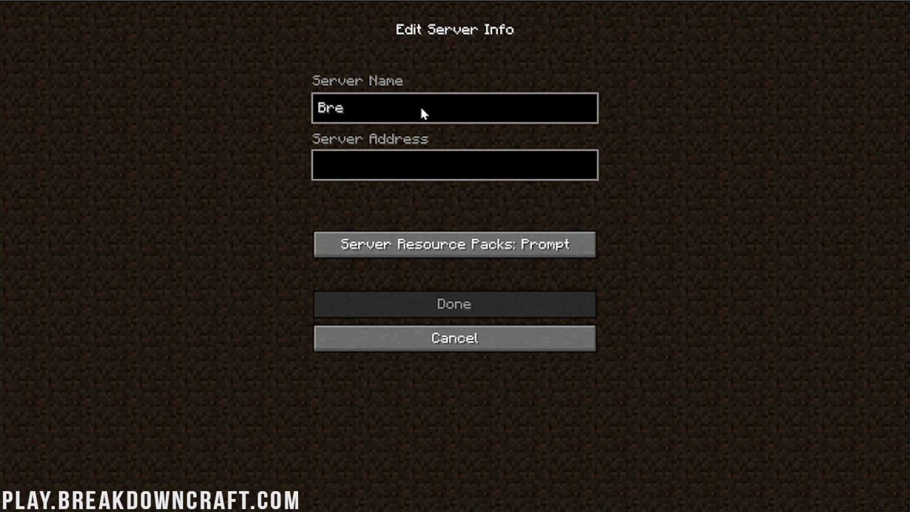
{"action": "type", "text": "akdownCraf"}
{"action": "key", "text": "Tab"}
{"action": "type", "text": "Pl"}
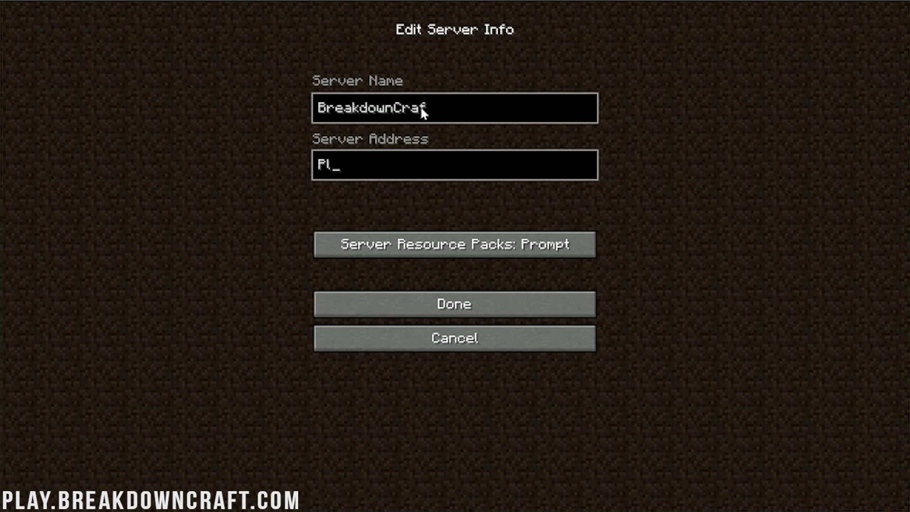
{"action": "type", "text": "ay.BreakdownCraft.com"}
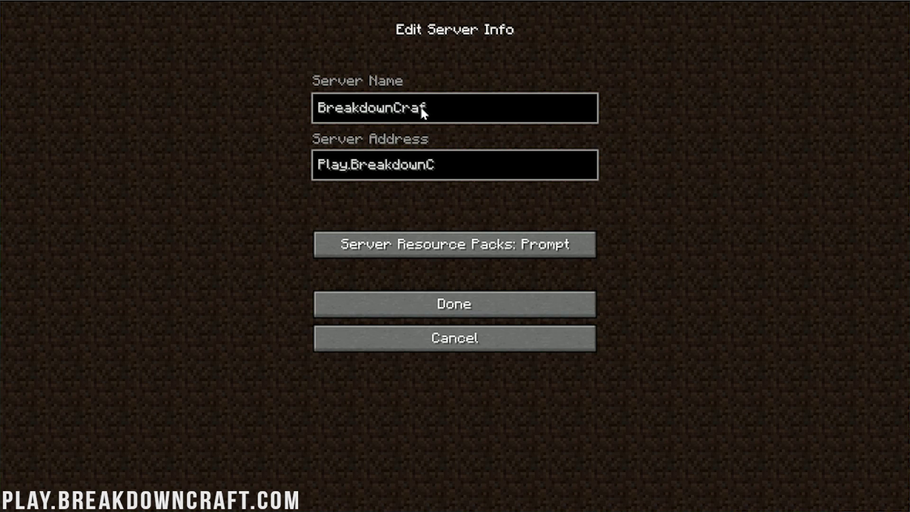
{"action": "left_click", "coordinate": [564, 298]}
Join the BreakdownCraft server and show the debug overlay to examine the game's memory allocation.
{"action": "double_click", "coordinate": [326, 185]}
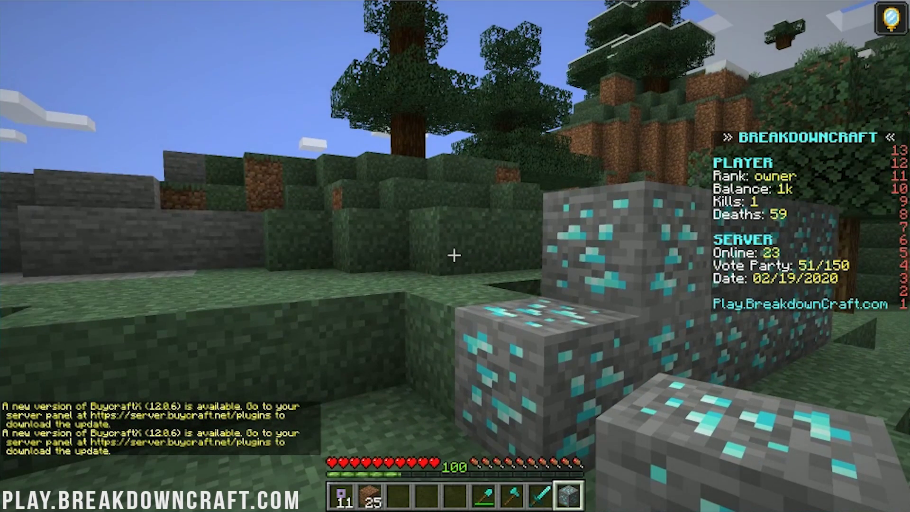
{"action": "key", "text": "F3"}
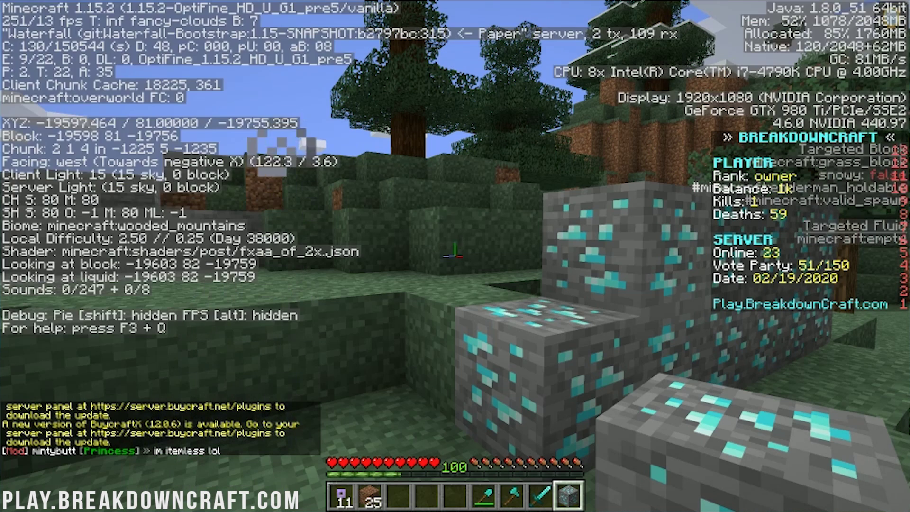
{"action": "key", "text": "t"}
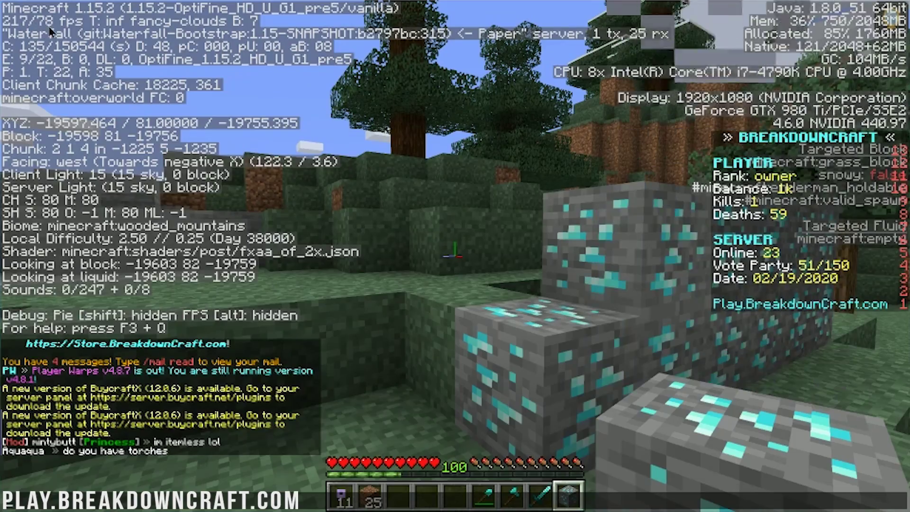
Walk across the mountain and down into the river while watching the frame rate in the debug overlay.
{"action": "key", "text": "w"}
{"action": "key", "text": "w"}
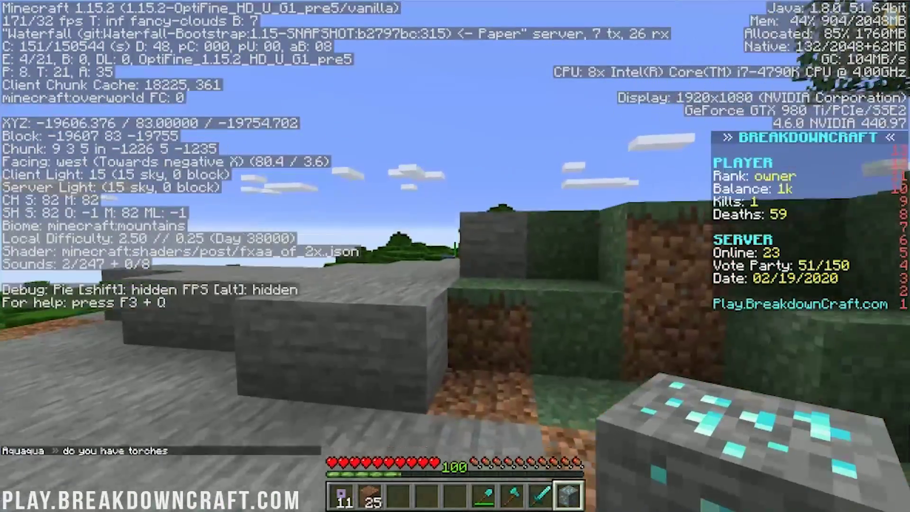
{"action": "key", "text": "w"}
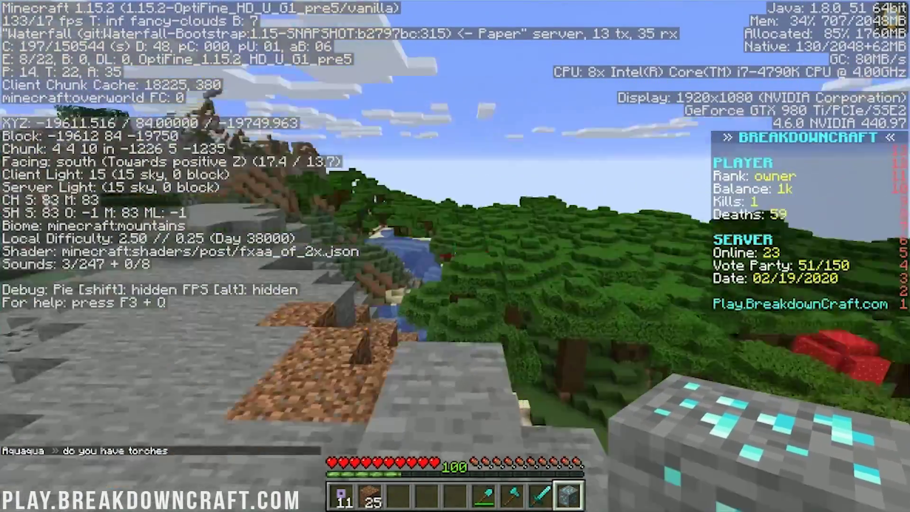
{"action": "key", "text": "w"}
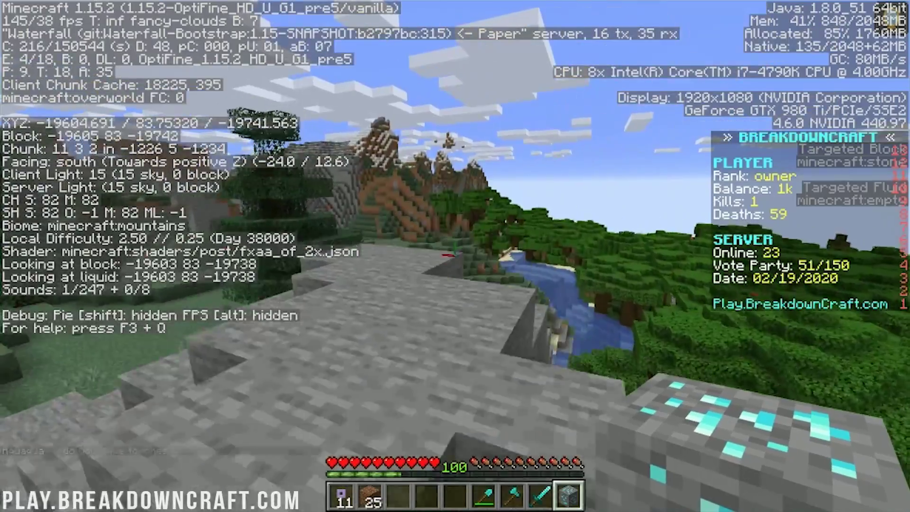
{"action": "key", "text": "w"}
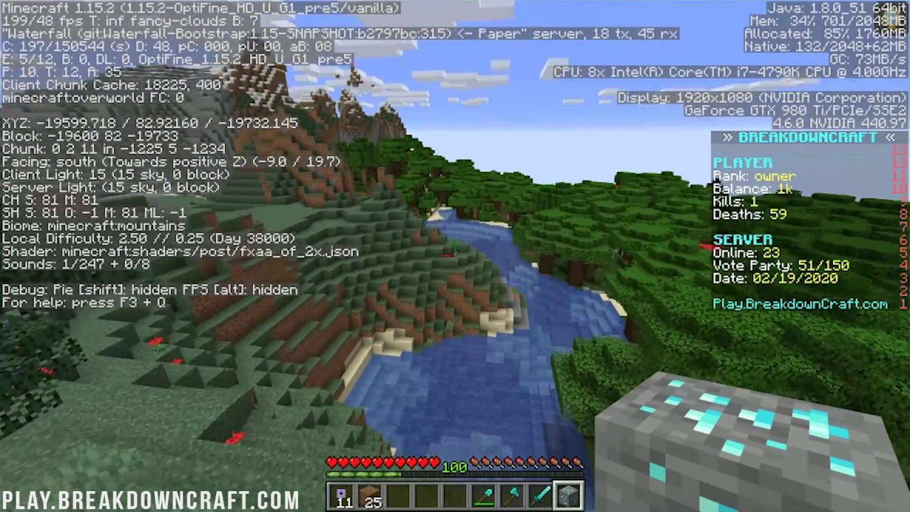
{"action": "key", "text": "w"}
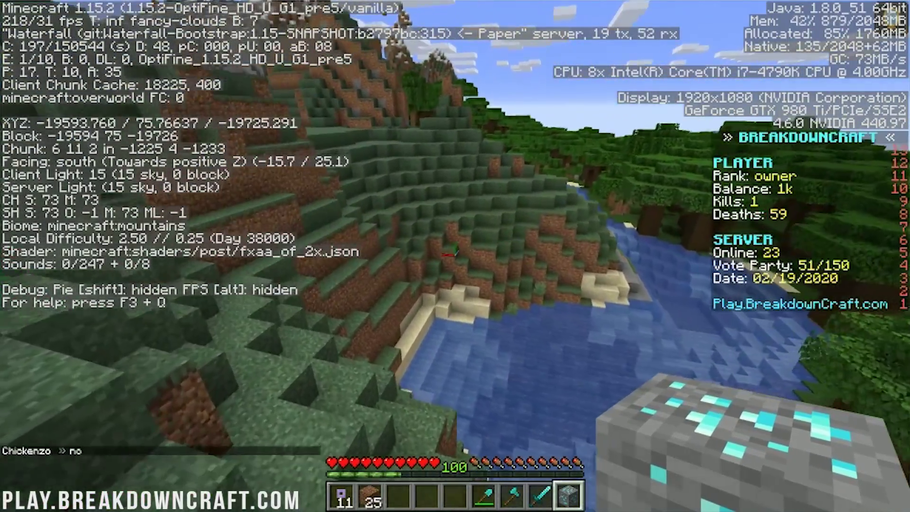
{"action": "key", "text": "w"}
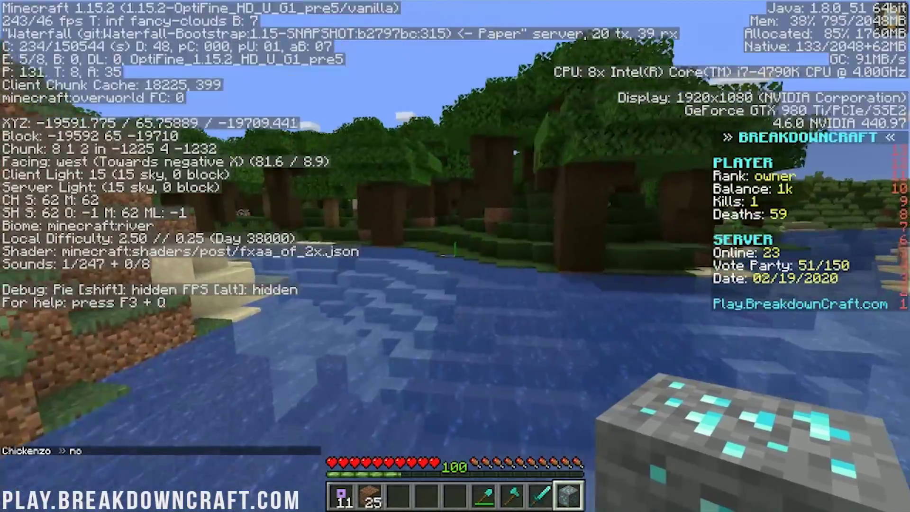
{"action": "key", "text": "w"}
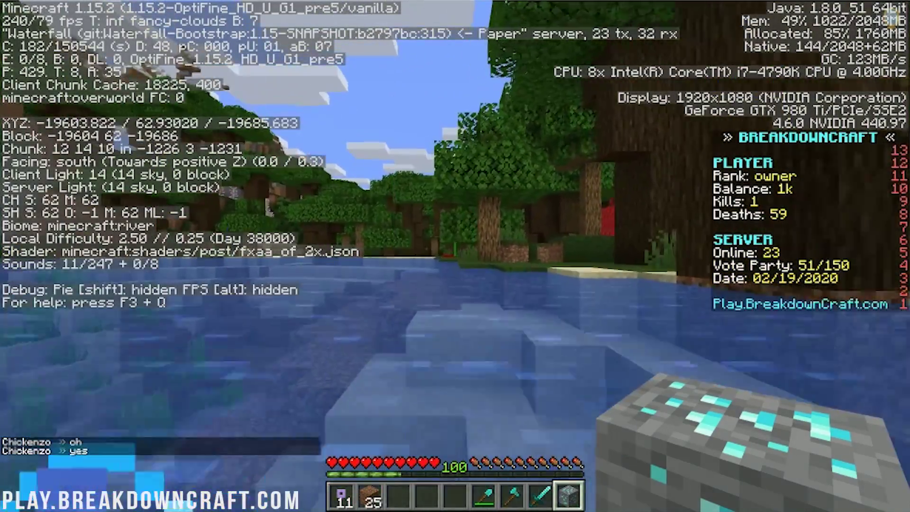
Examine the debug read-outs, select the third hotbar slot, and swim up onto the forest bank.
{"action": "key", "text": "t"}
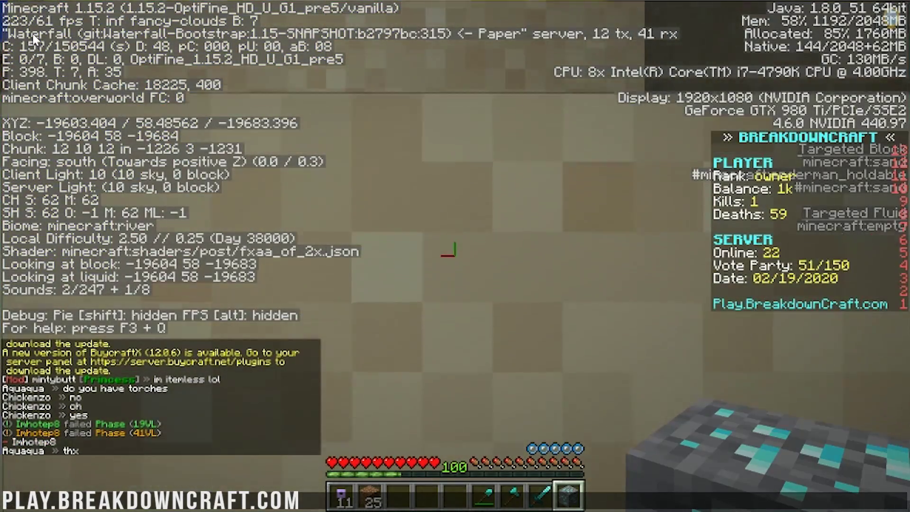
{"action": "left_click", "coordinate": [35, 38]}
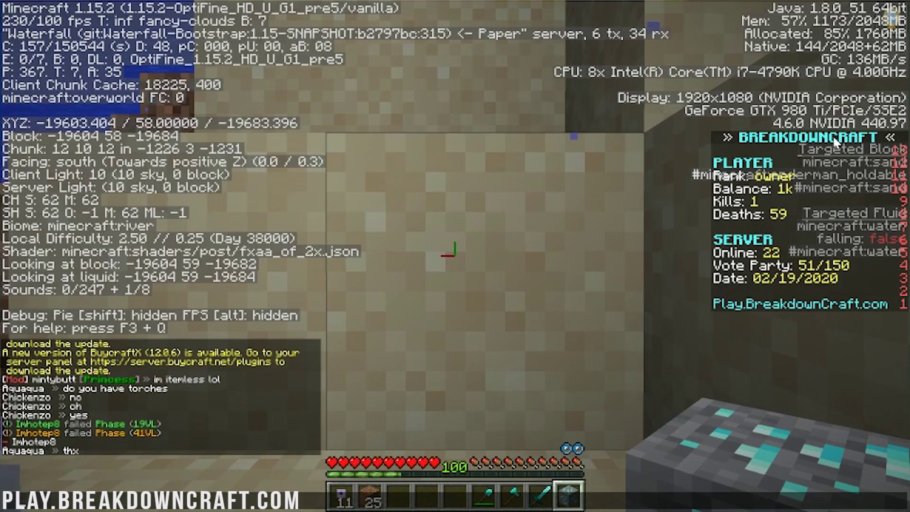
{"action": "key", "text": "3"}
{"action": "key", "text": "space"}
{"action": "key", "text": "w"}
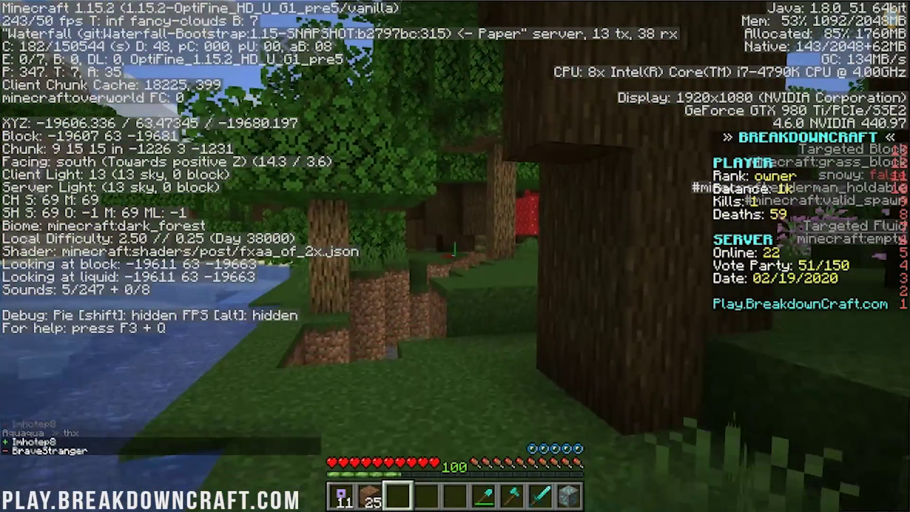
Open and discard a chat entry, and disconnect from the server back to the title screen.
{"action": "key", "text": "t"}
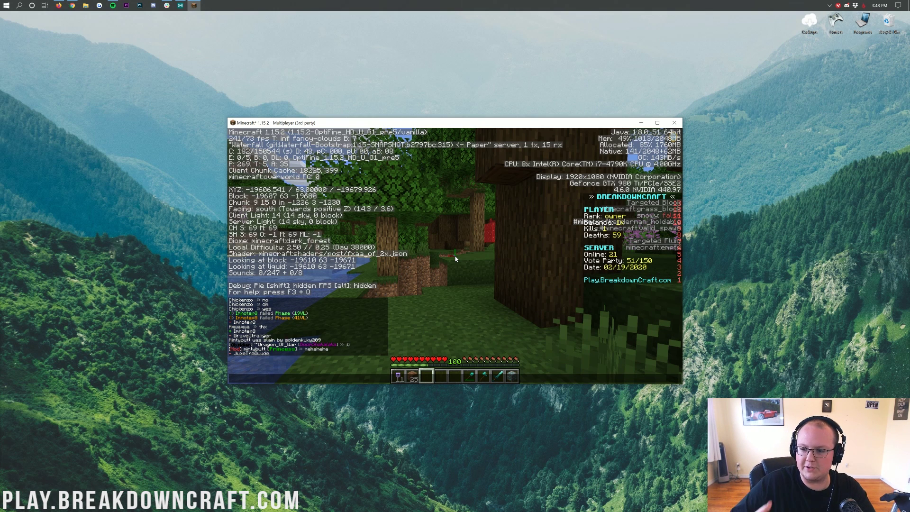
{"action": "type", "text": "t"}
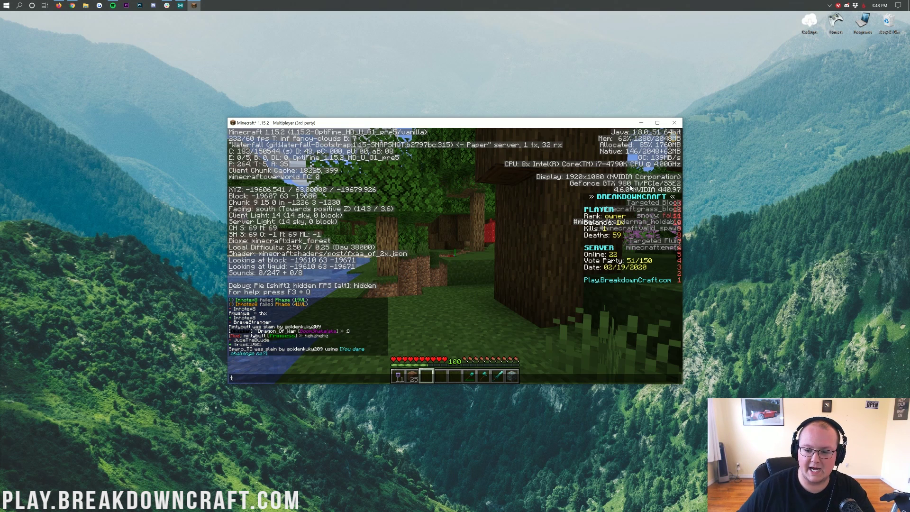
{"action": "key", "text": "Escape"}
{"action": "key", "text": "Escape"}
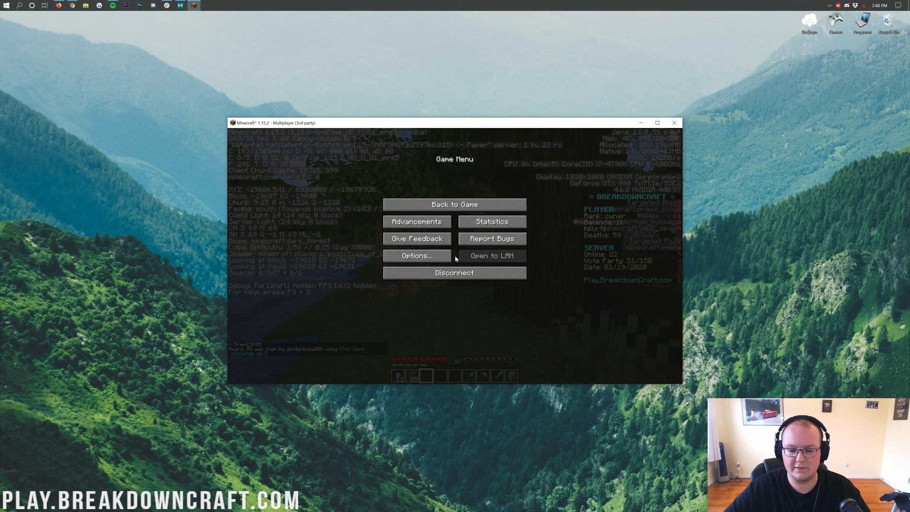
{"action": "left_click", "coordinate": [455, 273]}
{"action": "left_click", "coordinate": [520, 368]}
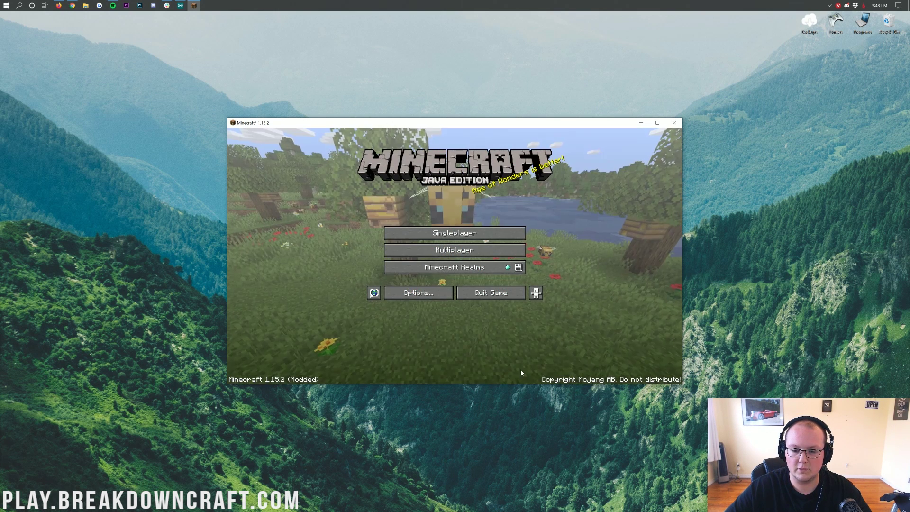
Quit the game and open the Minecraft Launcher.
{"action": "left_click", "coordinate": [491, 296]}
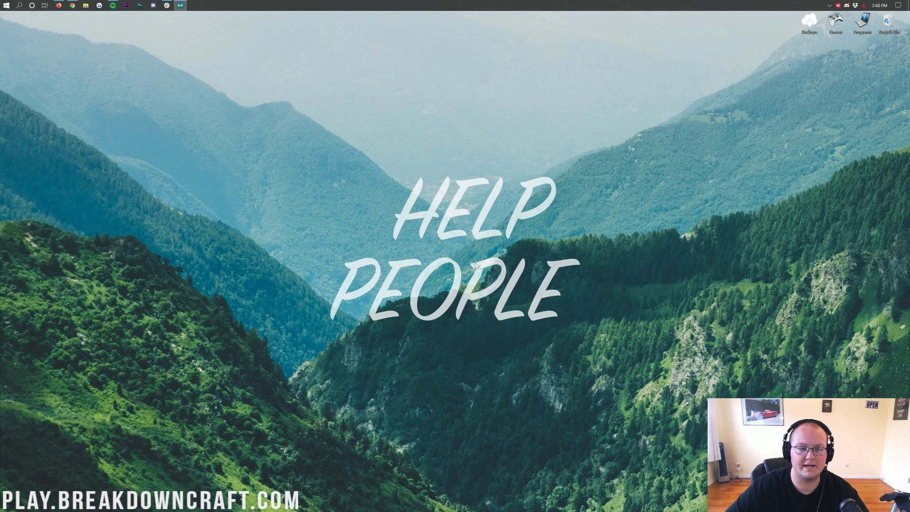
{"action": "left_click", "coordinate": [3, 4]}
{"action": "type", "text": "min"}
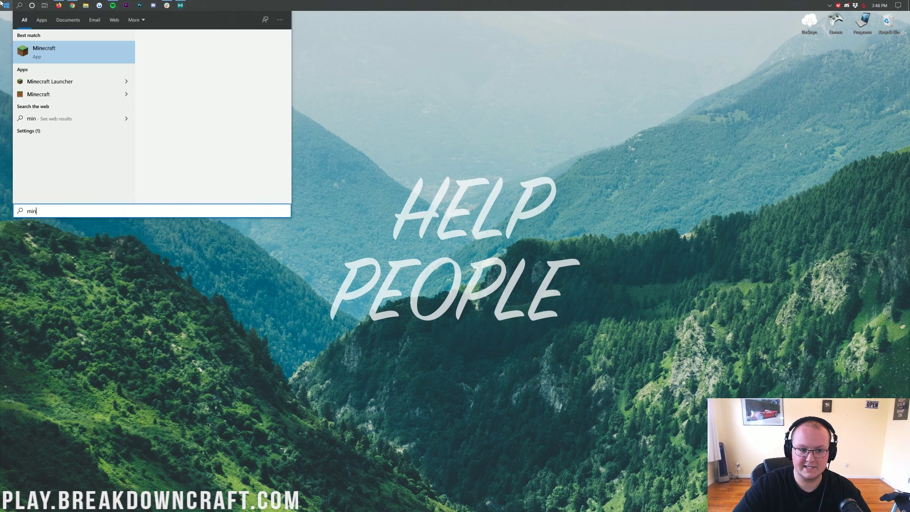
{"action": "key", "text": "Return"}
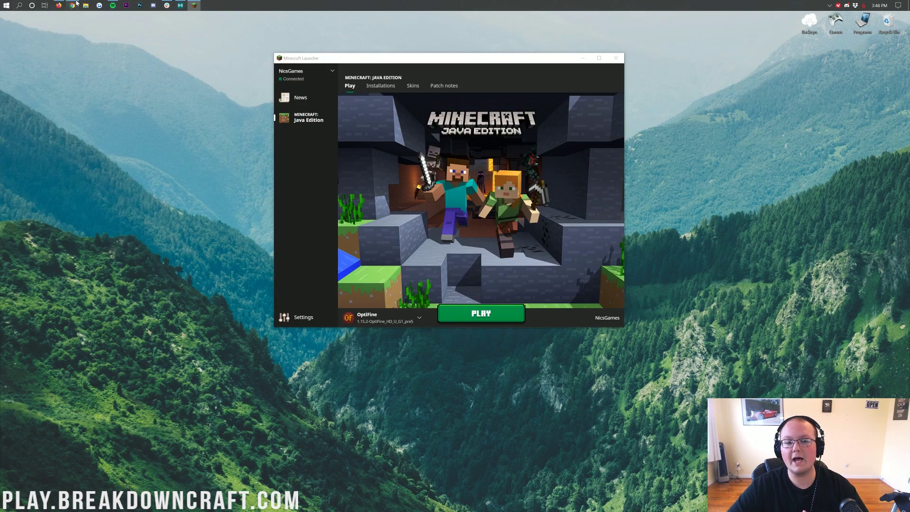
Switch to Chrome to look over the OptiFine download and install page, and return to the Minecraft Launcher.
{"action": "left_click", "coordinate": [74, 4]}
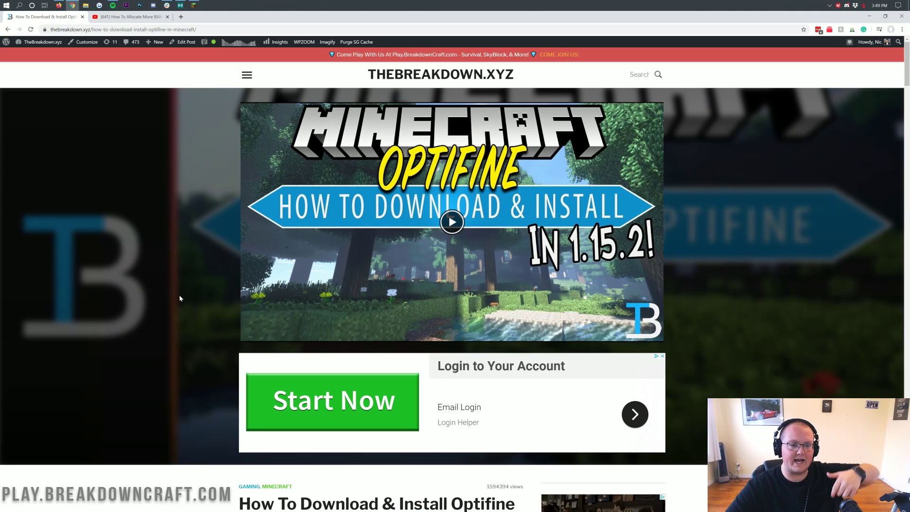
{"action": "scroll", "coordinate": [195, 308], "scroll_direction": "down", "scroll_amount": 5}
{"action": "scroll", "coordinate": [197, 305], "scroll_direction": "up", "scroll_amount": 5}
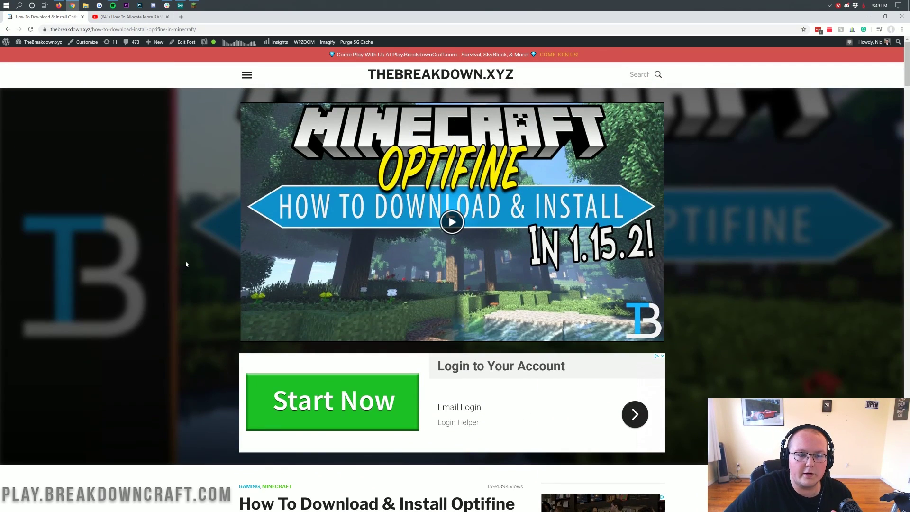
{"action": "key", "text": "super+d"}
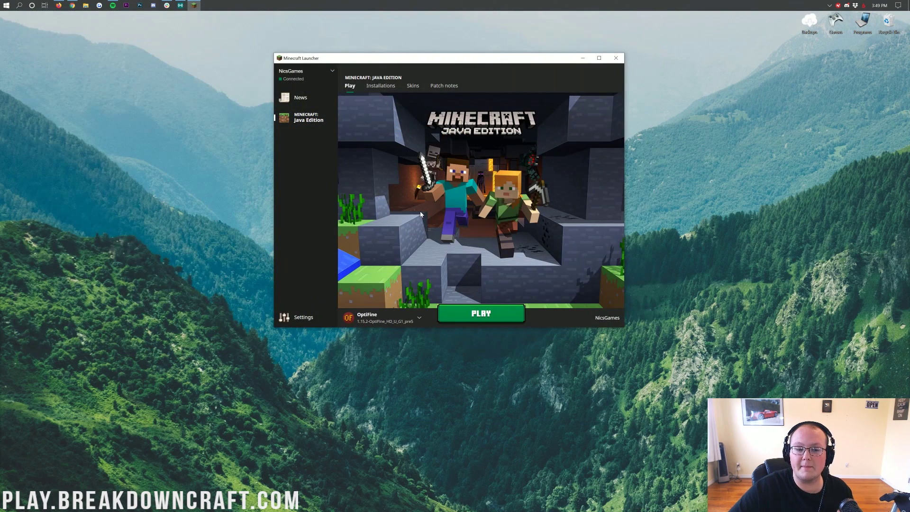
Look through the launch profile list, and open the OptiFine installation for editing.
{"action": "left_click", "coordinate": [412, 313]}
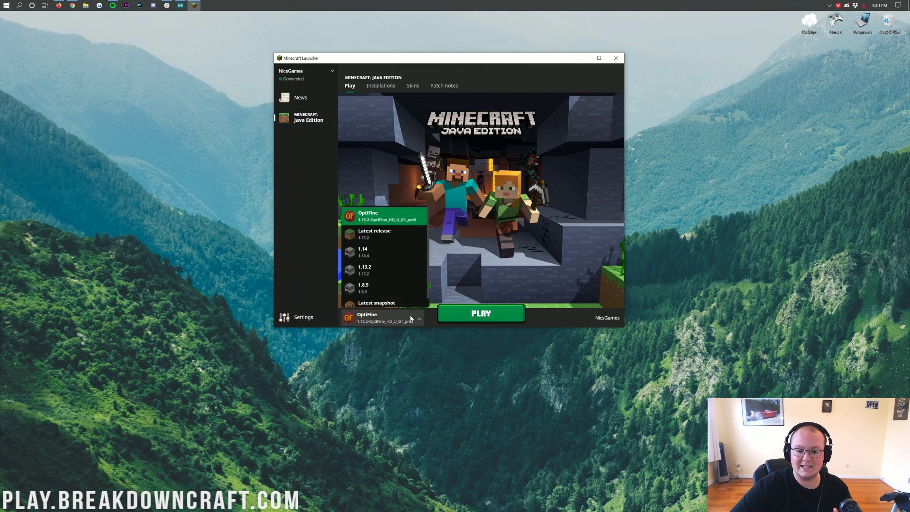
{"action": "left_click", "coordinate": [404, 269]}
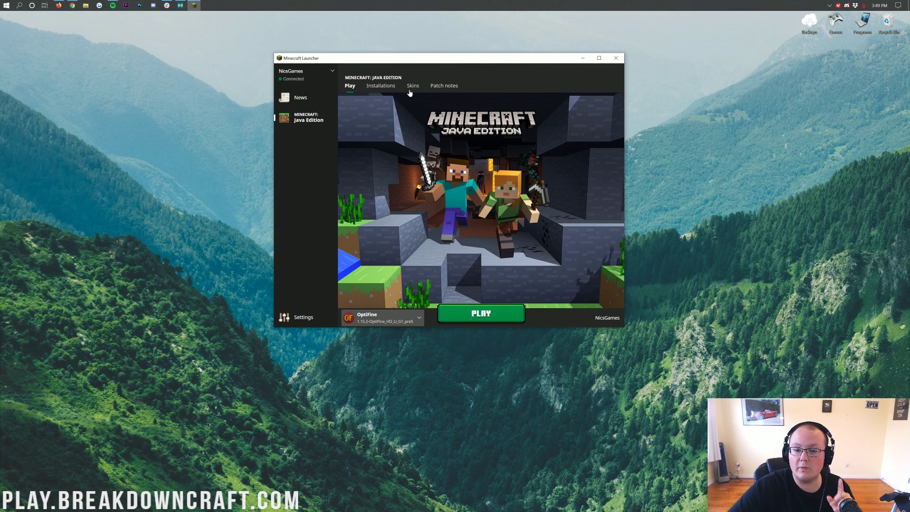
{"action": "left_click", "coordinate": [391, 87]}
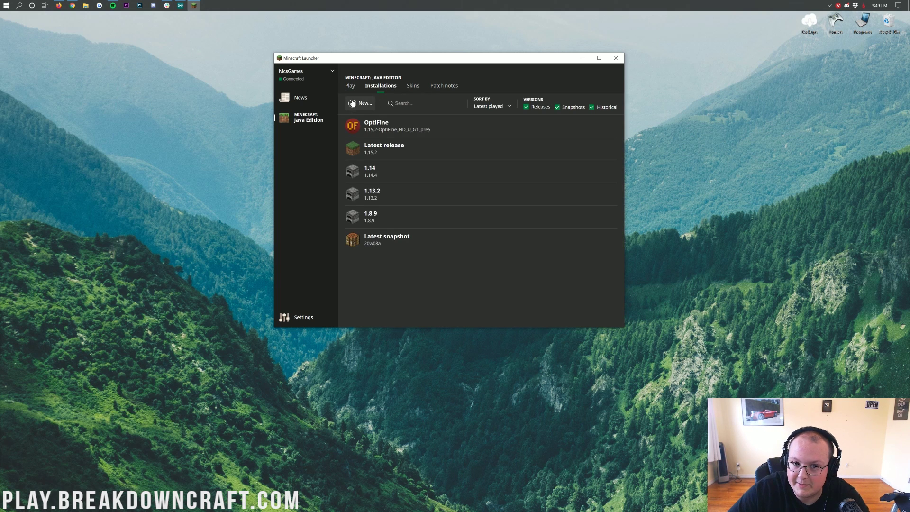
{"action": "mouse_move", "coordinate": [509, 129]}
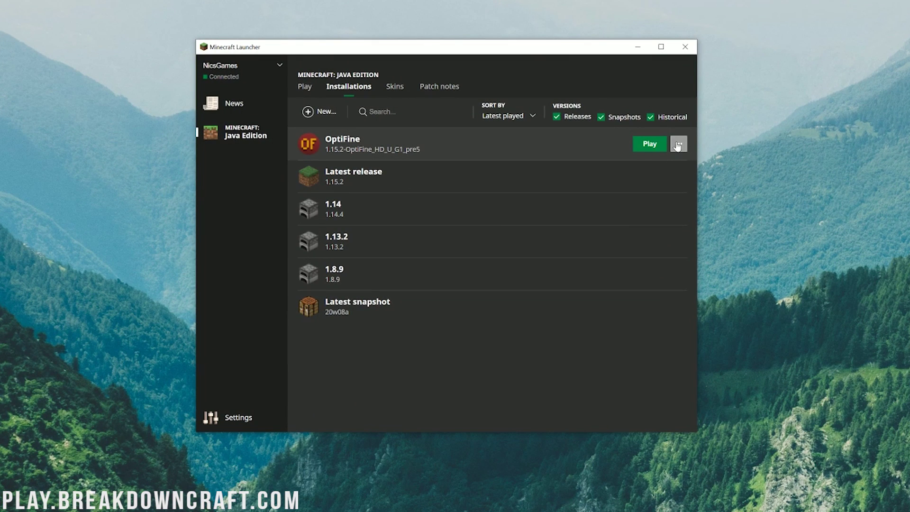
{"action": "left_click", "coordinate": [678, 146]}
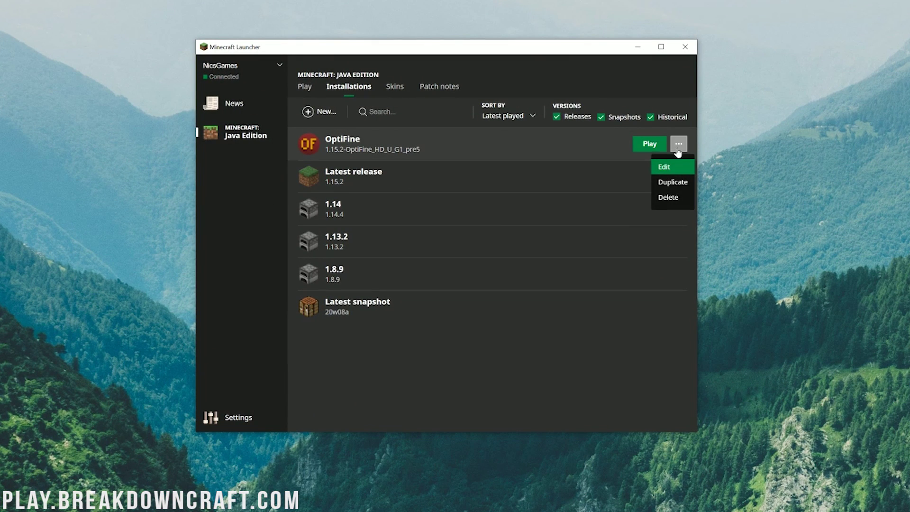
{"action": "left_click", "coordinate": [669, 165]}
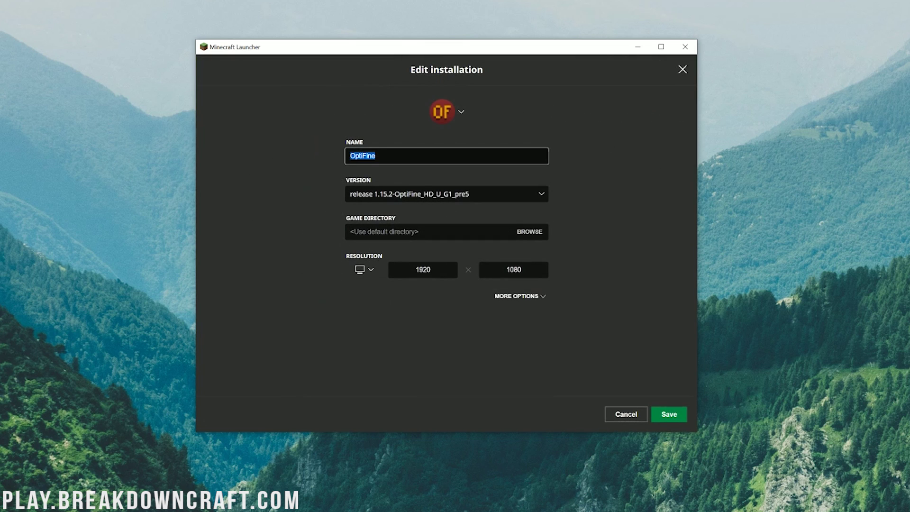
Try the 800x600 resolution preset for the OptiFine installation, and set the resolution back to 1920x1080.
{"action": "left_click", "coordinate": [209, 168]}
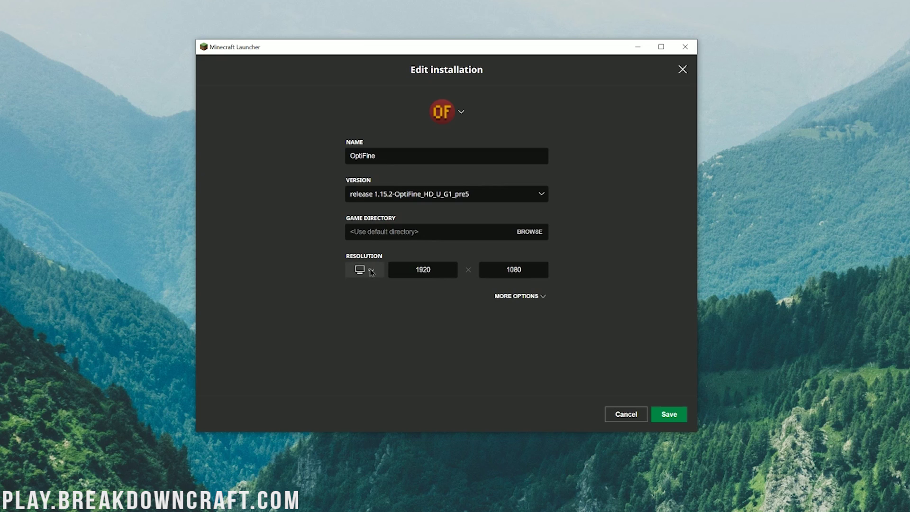
{"action": "left_click", "coordinate": [372, 272]}
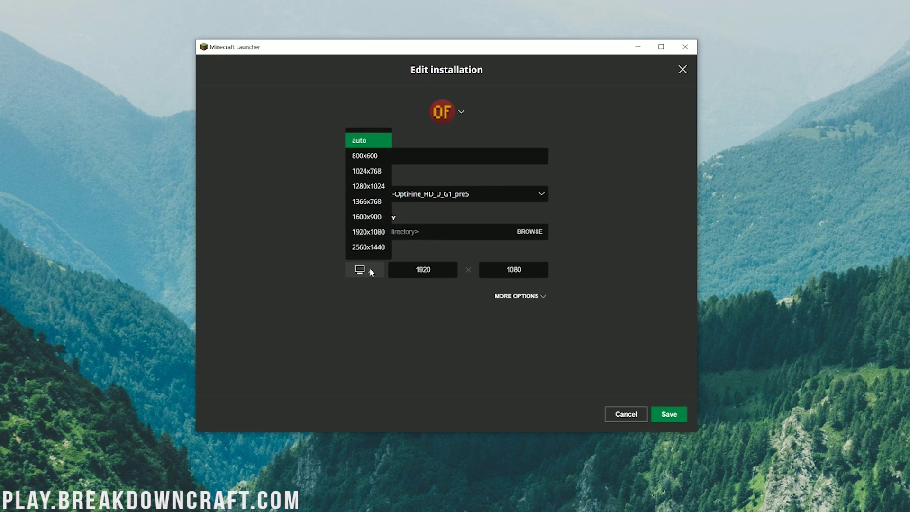
{"action": "left_click", "coordinate": [375, 155]}
{"action": "left_click", "coordinate": [362, 269]}
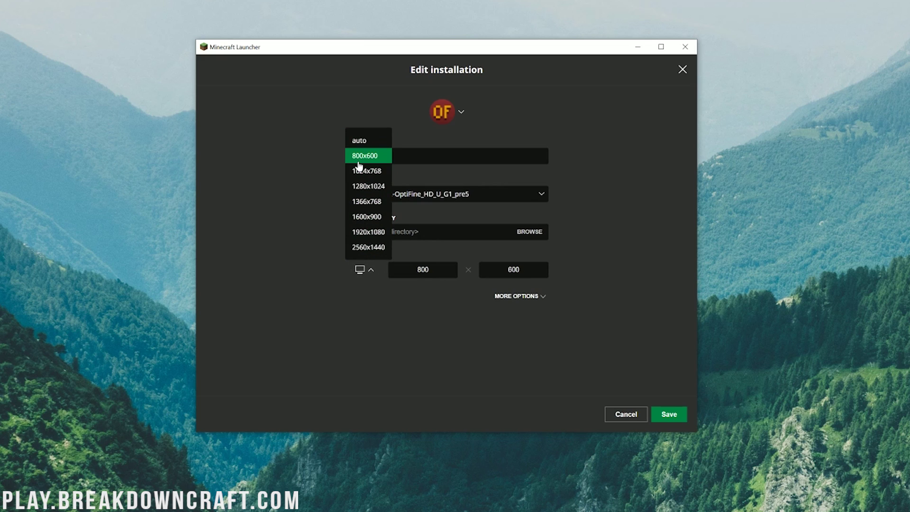
{"action": "left_click", "coordinate": [360, 273]}
{"action": "left_click", "coordinate": [362, 272]}
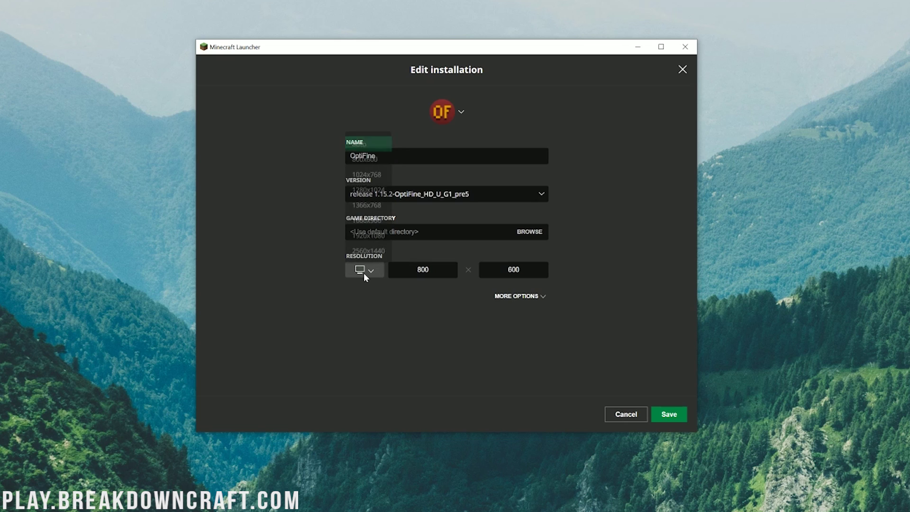
{"action": "left_click", "coordinate": [368, 232]}
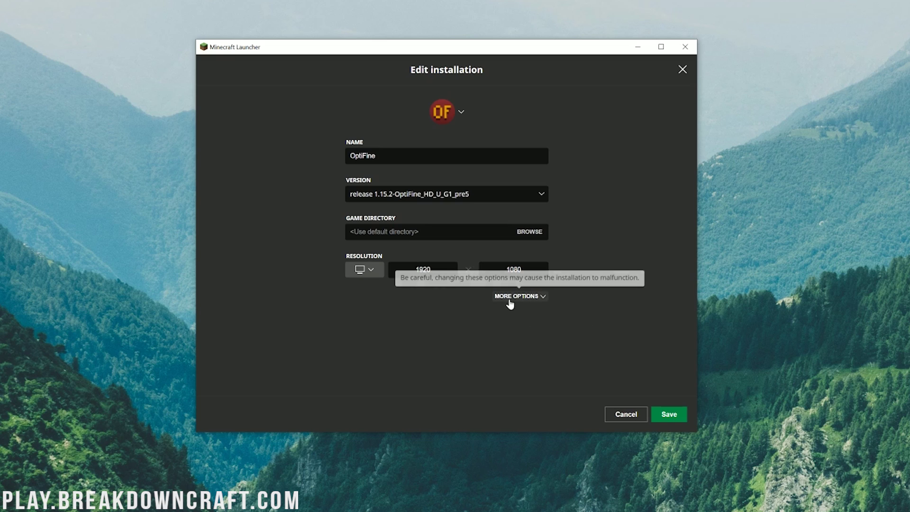
Expand the installation's additional options and set the maximum memory in the JVM arguments to -Xmx4G.
{"action": "left_click", "coordinate": [514, 297]}
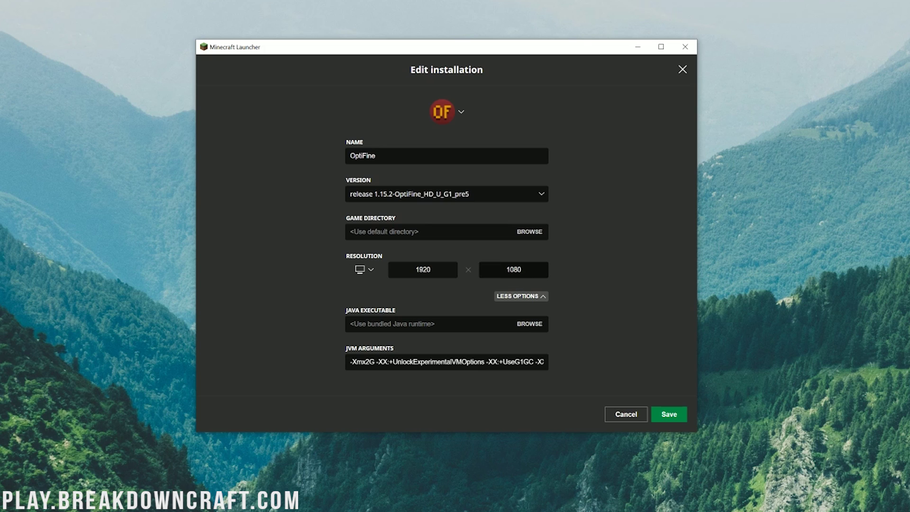
{"action": "left_click", "coordinate": [369, 362]}
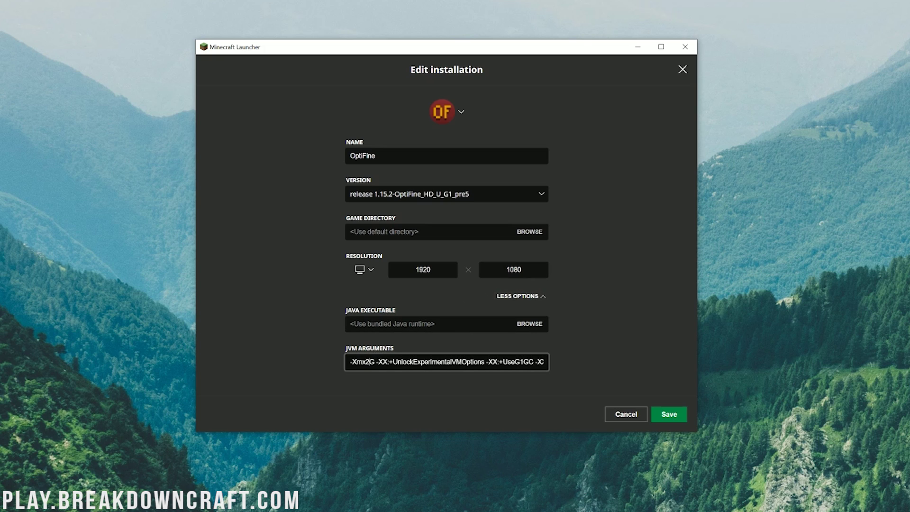
{"action": "left_click_drag", "start_coordinate": [375, 361], "coordinate": [349, 362]}
{"action": "left_click", "coordinate": [351, 361]}
{"action": "key", "text": "BackSpace"}
{"action": "type", "text": "4"}
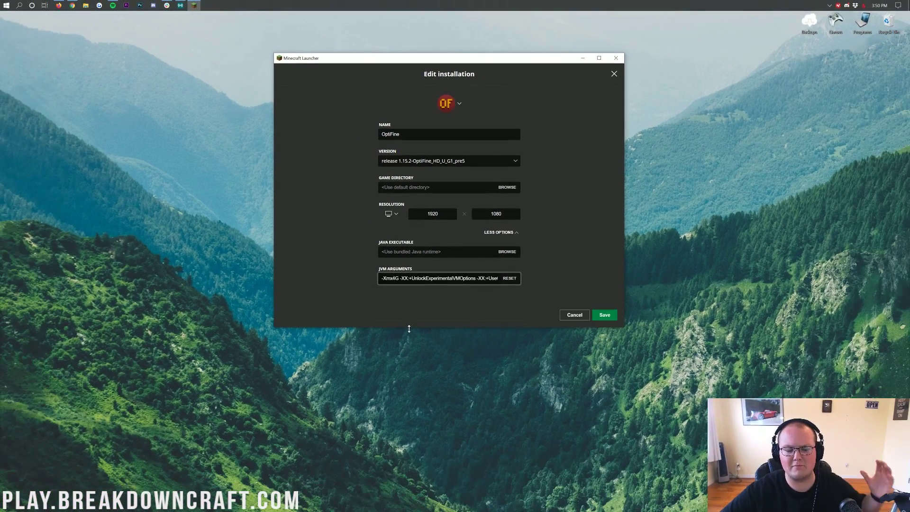
Switch to Chrome and look over the YouTube video about allocating more RAM to Minecraft 1.15.
{"action": "left_click", "coordinate": [72, 5]}
{"action": "right_click", "coordinate": [72, 6]}
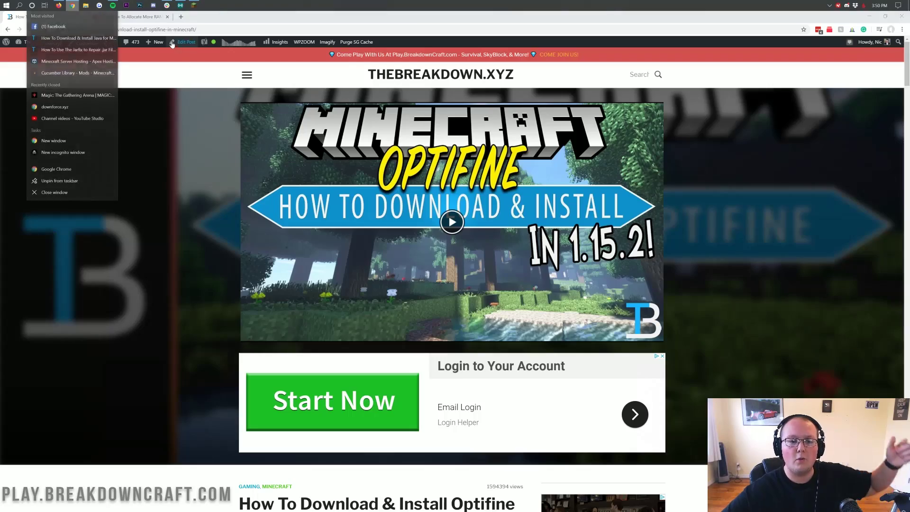
{"action": "left_click", "coordinate": [146, 19]}
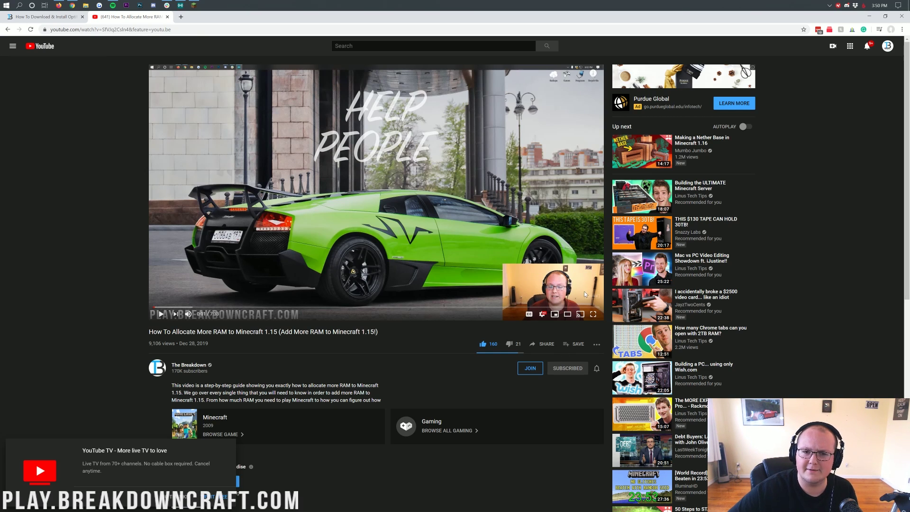
{"action": "scroll", "coordinate": [238, 170], "scroll_direction": "down", "scroll_amount": 4}
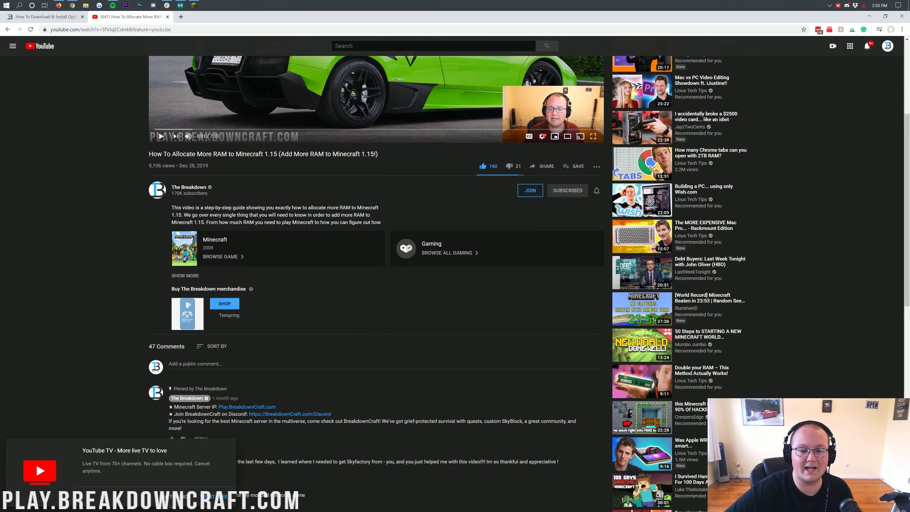
{"action": "scroll", "coordinate": [325, 219], "scroll_direction": "up", "scroll_amount": 3}
{"action": "scroll", "coordinate": [325, 220], "scroll_direction": "up", "scroll_amount": 2}
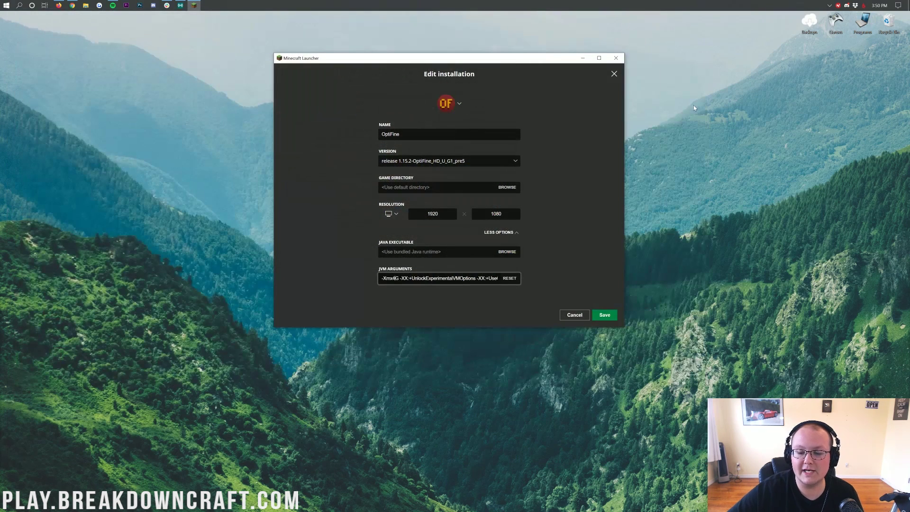
Check the -Xmx4G argument, save the OptiFine installation, and launch it.
{"action": "left_click_drag", "start_coordinate": [399, 278], "coordinate": [381, 278]}
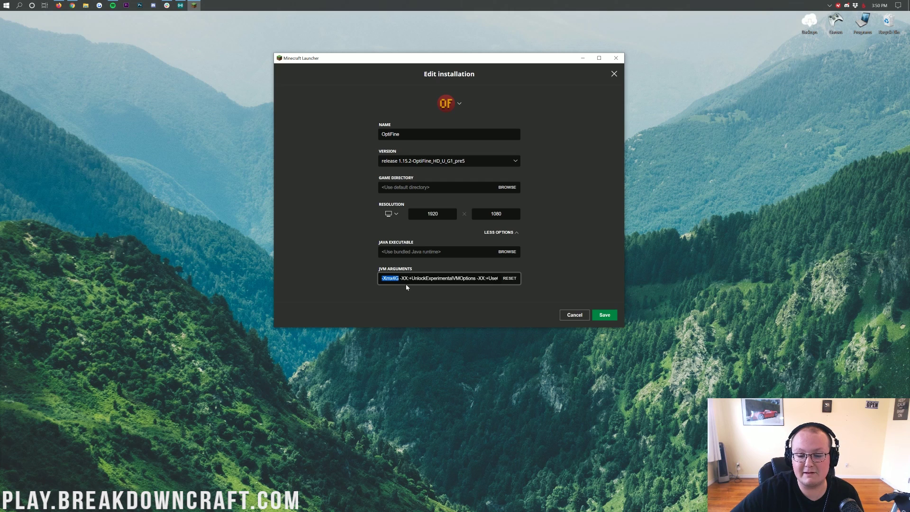
{"action": "left_click", "coordinate": [412, 290]}
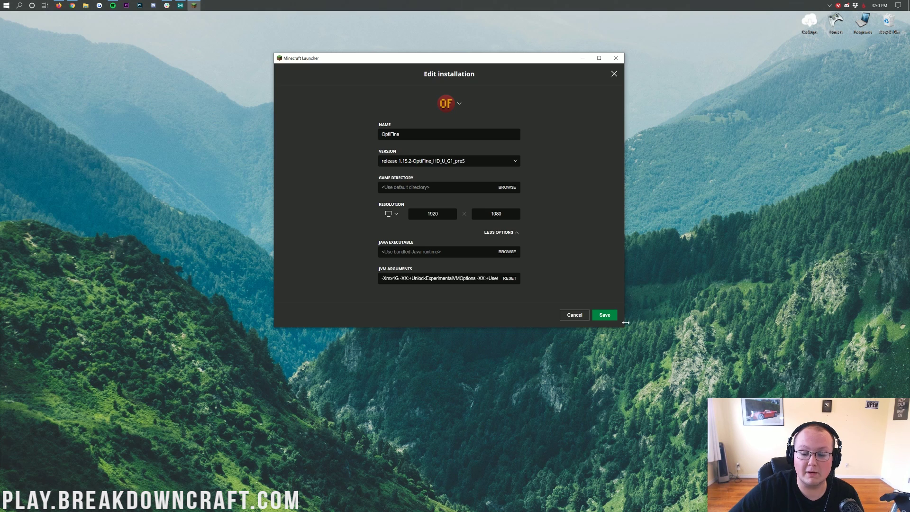
{"action": "left_click", "coordinate": [612, 318]}
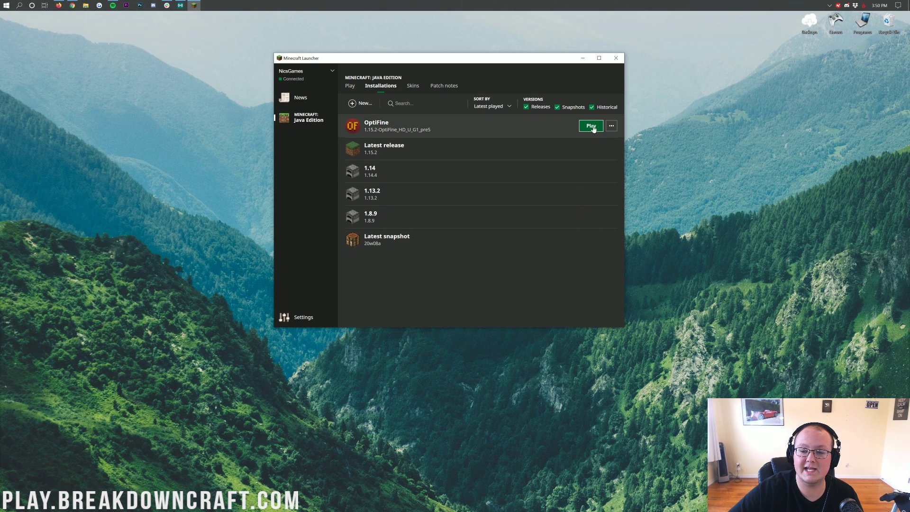
{"action": "left_click", "coordinate": [591, 126]}
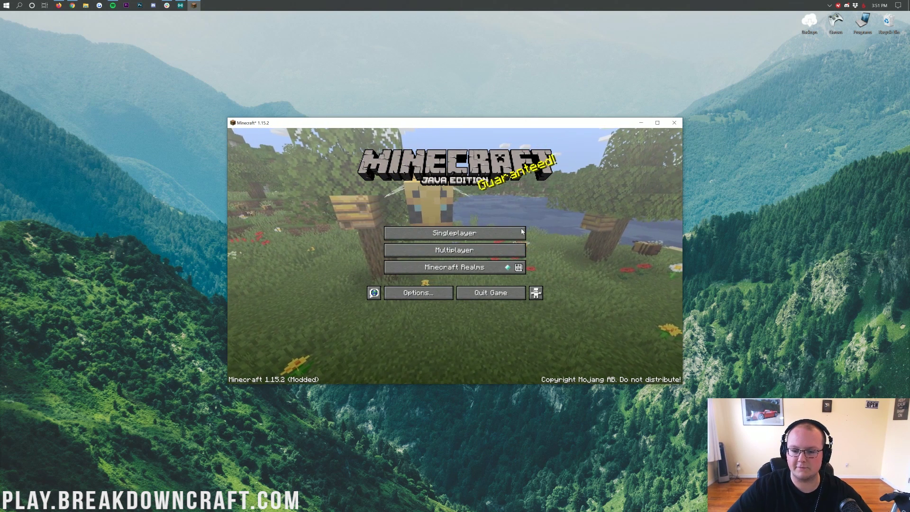
Add the 1.15-Dokucraft-TSC-Dark resource pack to the selected packs, and remove it again.
{"action": "left_click", "coordinate": [421, 294]}
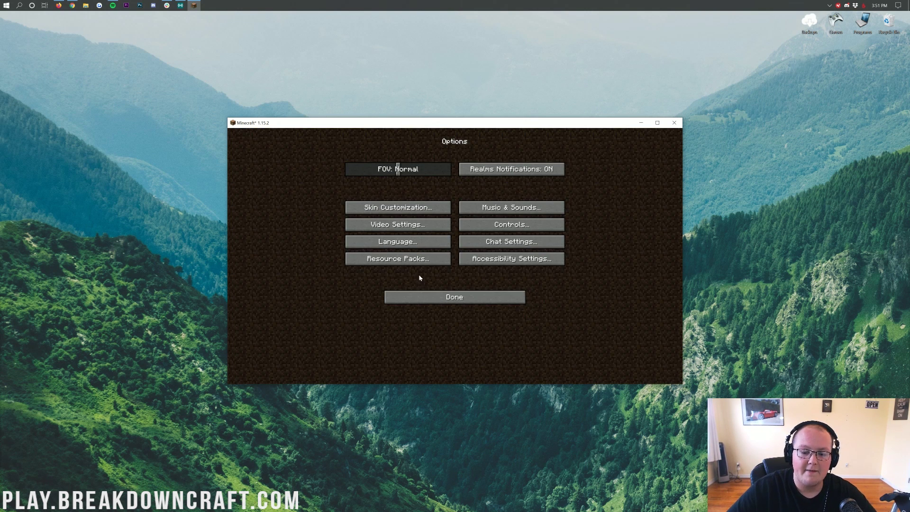
{"action": "left_click", "coordinate": [403, 259]}
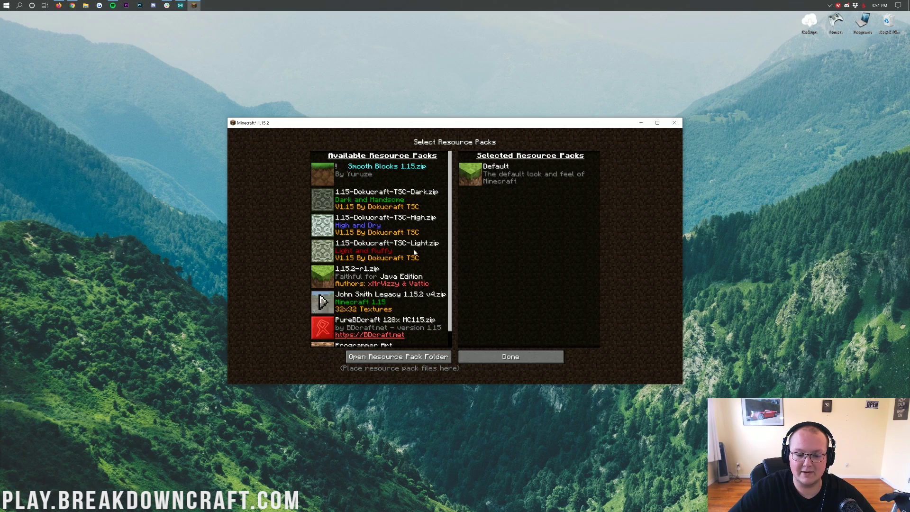
{"action": "left_click", "coordinate": [323, 200]}
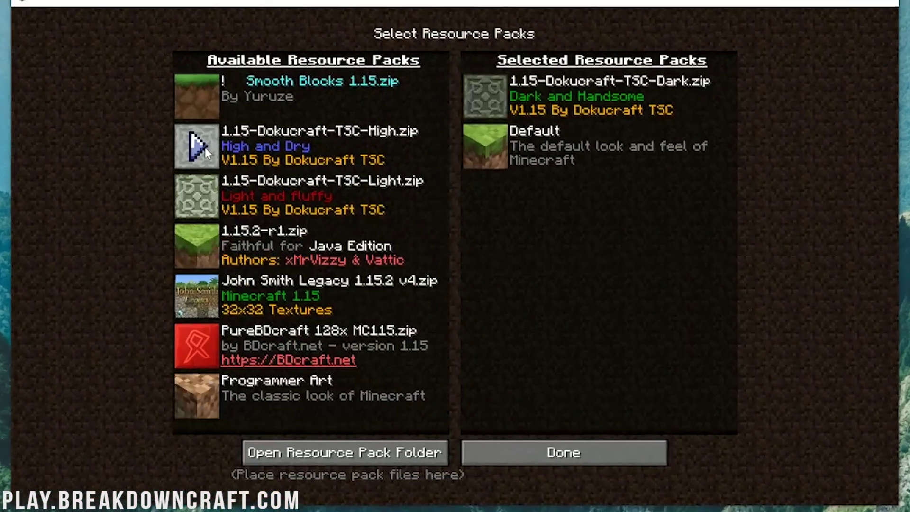
{"action": "mouse_move", "coordinate": [473, 96]}
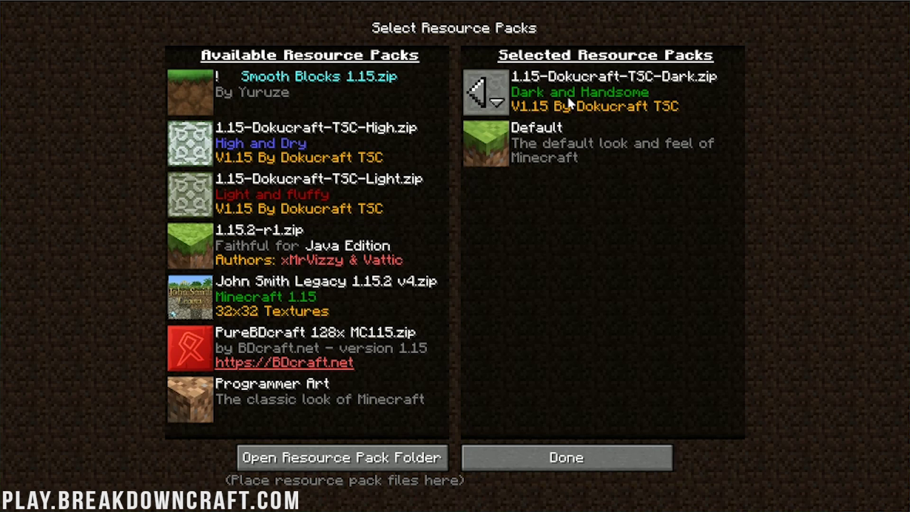
{"action": "left_click", "coordinate": [475, 86]}
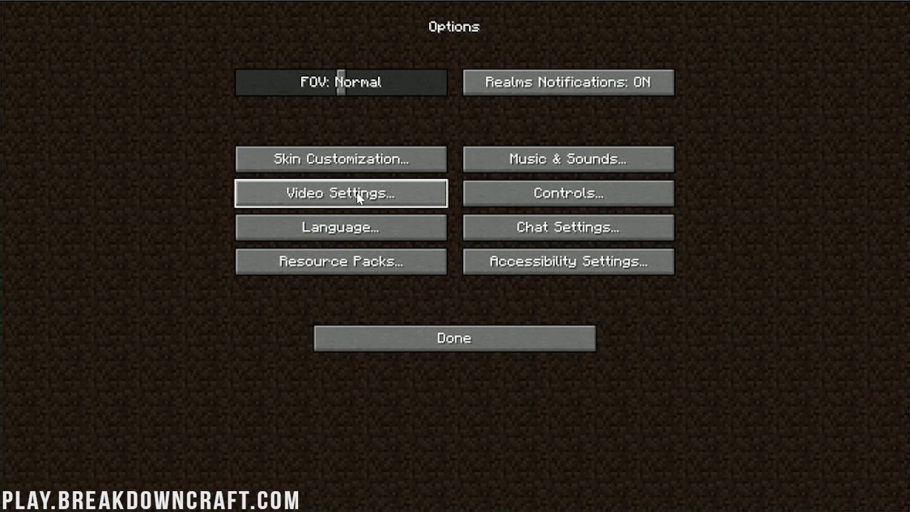
Open the video settings, set Graphics to Fast, and lower the render distance to 2 chunks.
{"action": "left_click", "coordinate": [359, 198]}
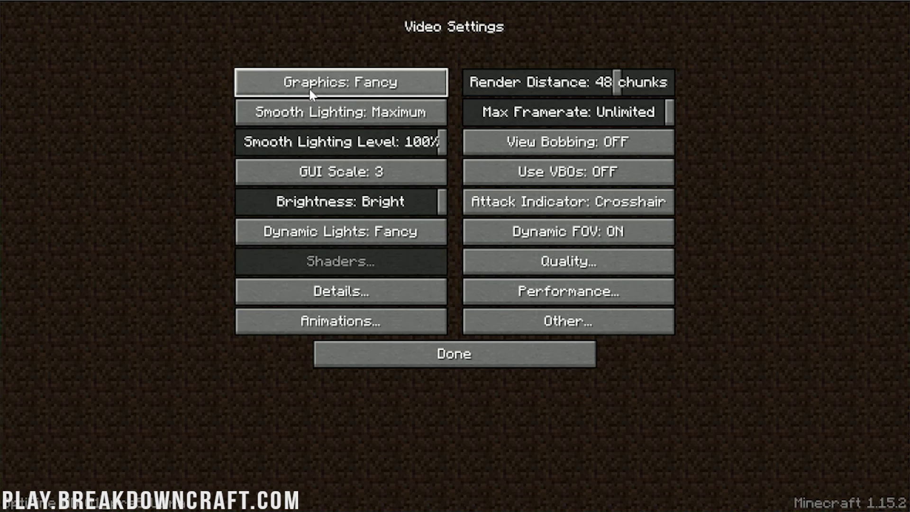
{"action": "mouse_move", "coordinate": [309, 89]}
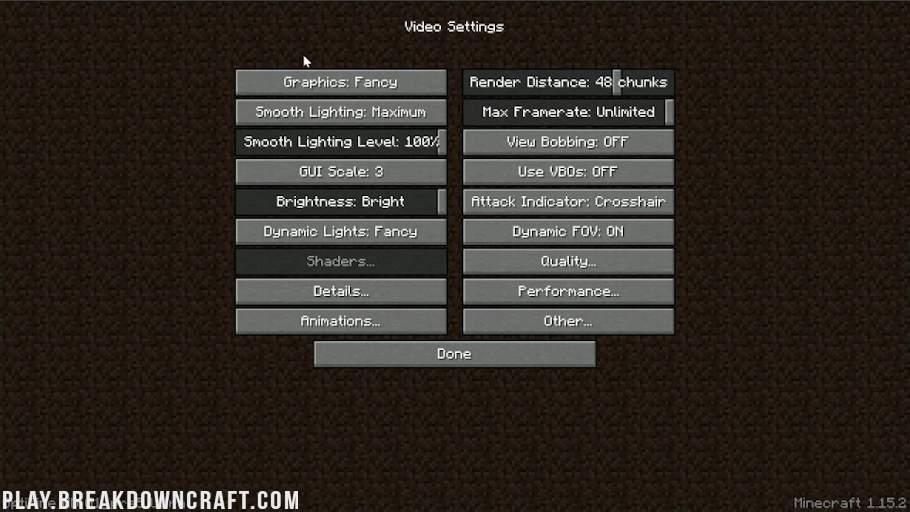
{"action": "left_click", "coordinate": [395, 89]}
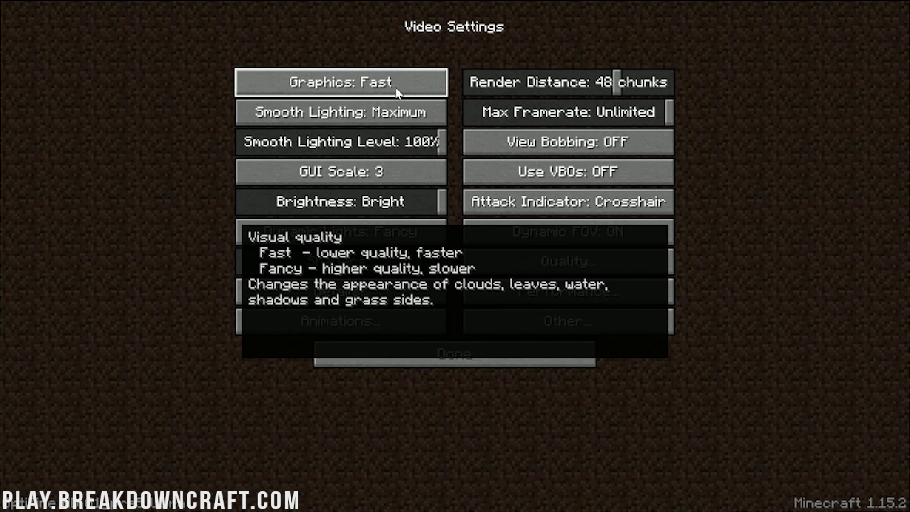
{"action": "left_click_drag", "start_coordinate": [612, 86], "coordinate": [467, 83]}
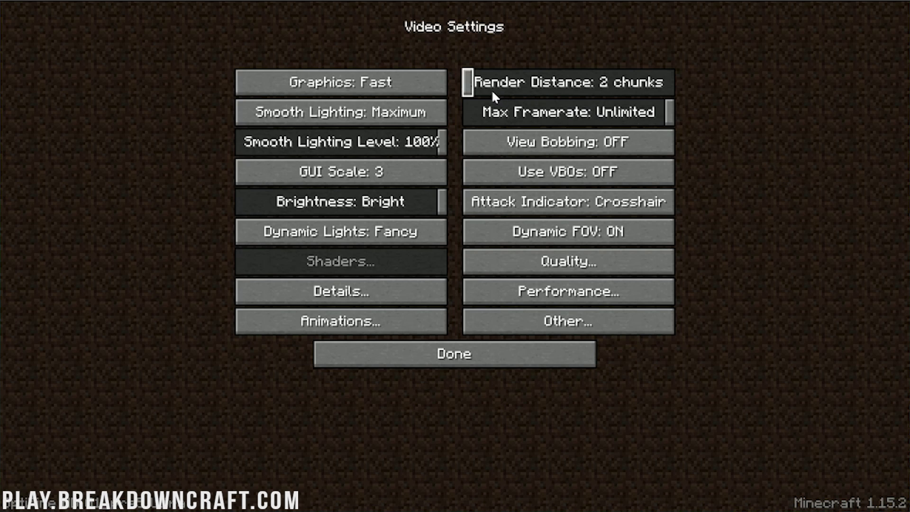
Try render distances of 25, 12 and 8 chunks, and return the setting to 2 chunks.
{"action": "mouse_move", "coordinate": [493, 81]}
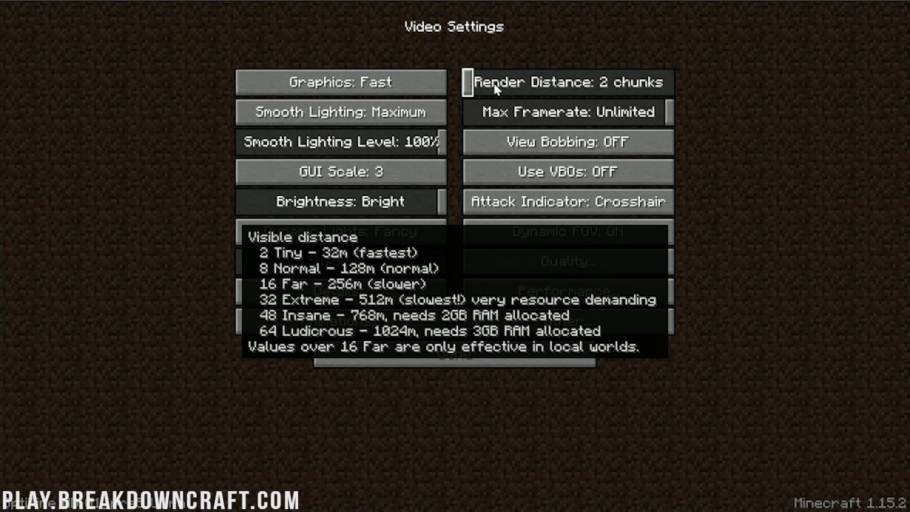
{"action": "left_click", "coordinate": [501, 81]}
{"action": "left_click", "coordinate": [543, 82]}
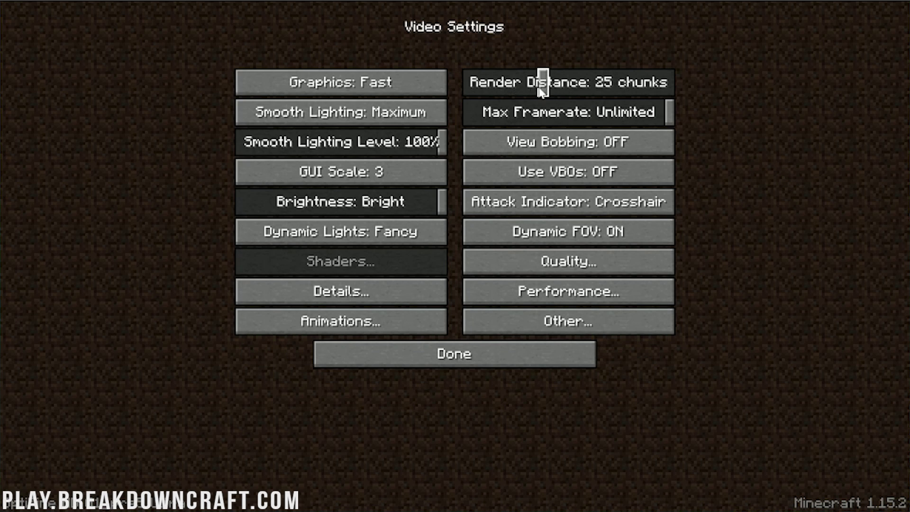
{"action": "left_click_drag", "start_coordinate": [540, 88], "coordinate": [498, 89]}
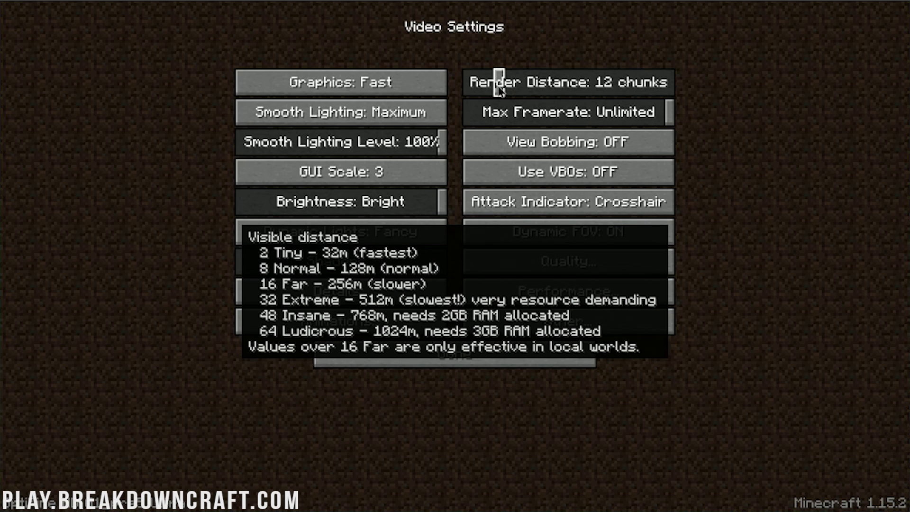
{"action": "left_click_drag", "start_coordinate": [500, 88], "coordinate": [486, 88]}
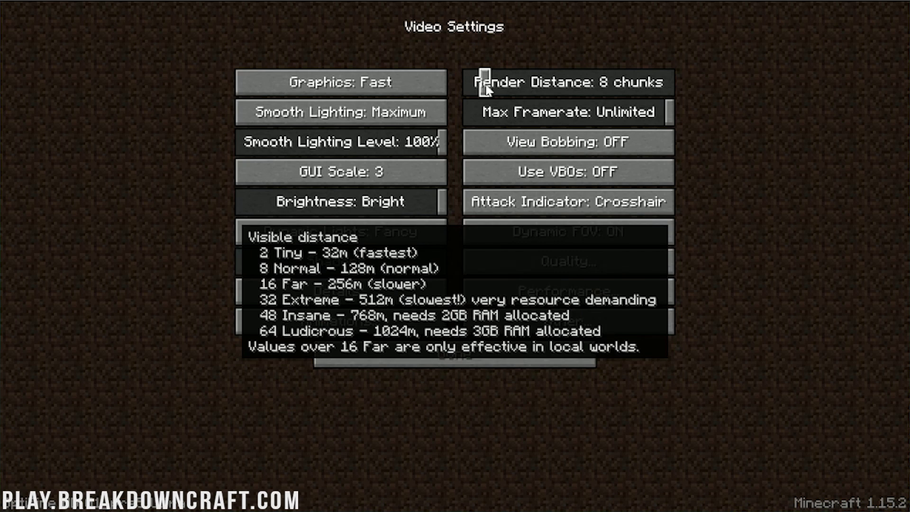
{"action": "mouse_move", "coordinate": [525, 78]}
{"action": "left_click_drag", "start_coordinate": [527, 83], "coordinate": [467, 82]}
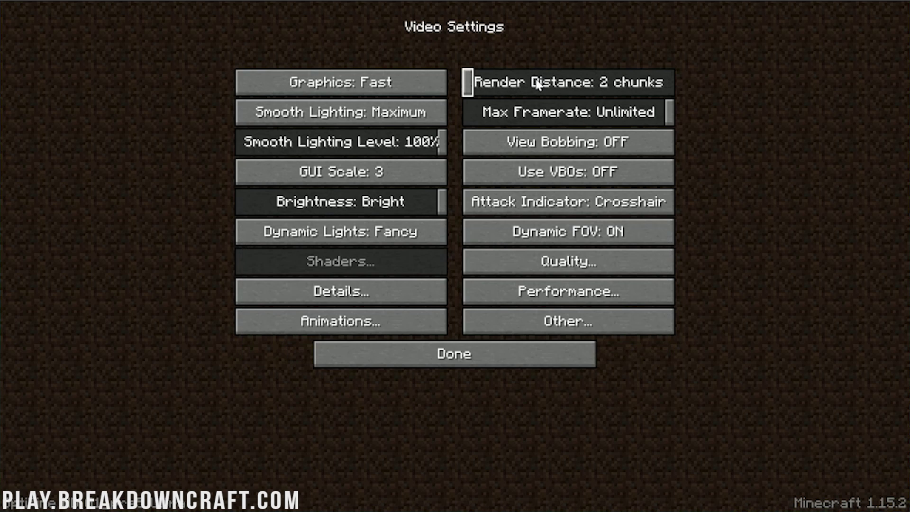
Turn off Smooth Lighting and its level, and try VSync as the maximum framerate before restoring Unlimited.
{"action": "left_click", "coordinate": [393, 112]}
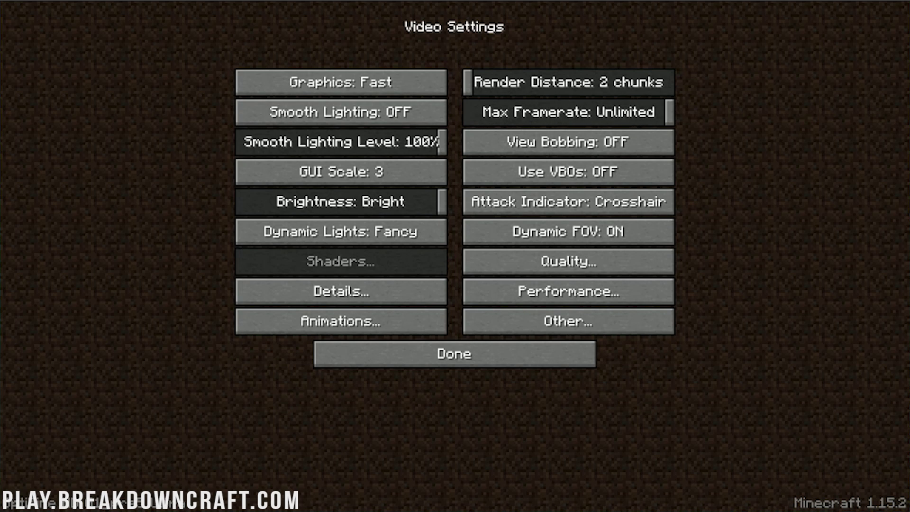
{"action": "left_click_drag", "start_coordinate": [542, 110], "coordinate": [148, 81]}
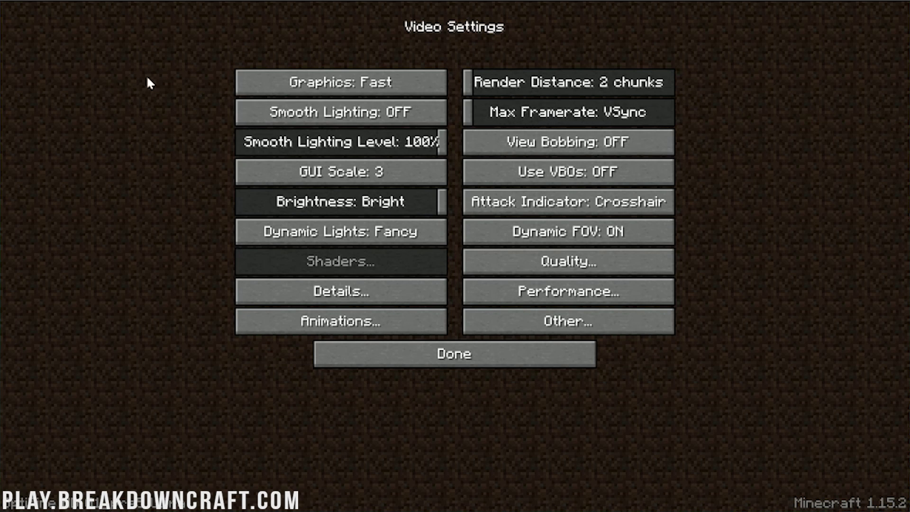
{"action": "left_click_drag", "start_coordinate": [545, 115], "coordinate": [712, 106]}
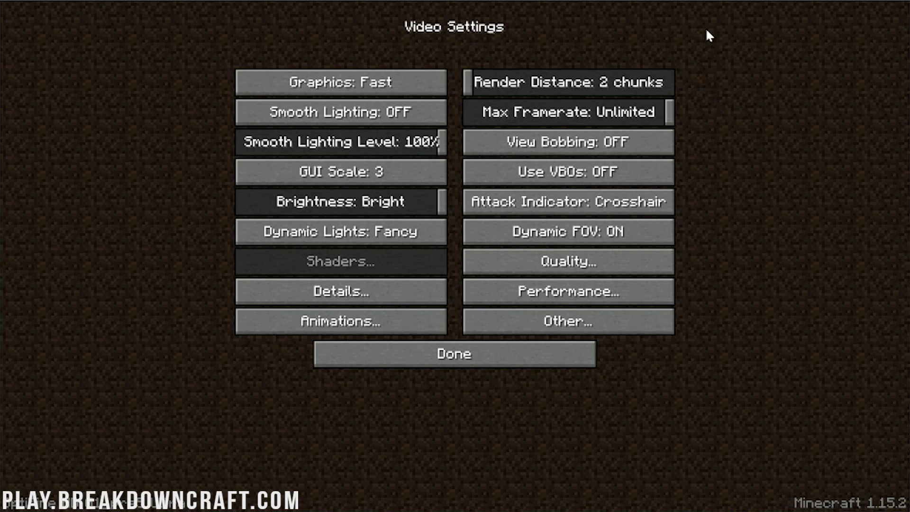
{"action": "left_click_drag", "start_coordinate": [360, 142], "coordinate": [240, 142]}
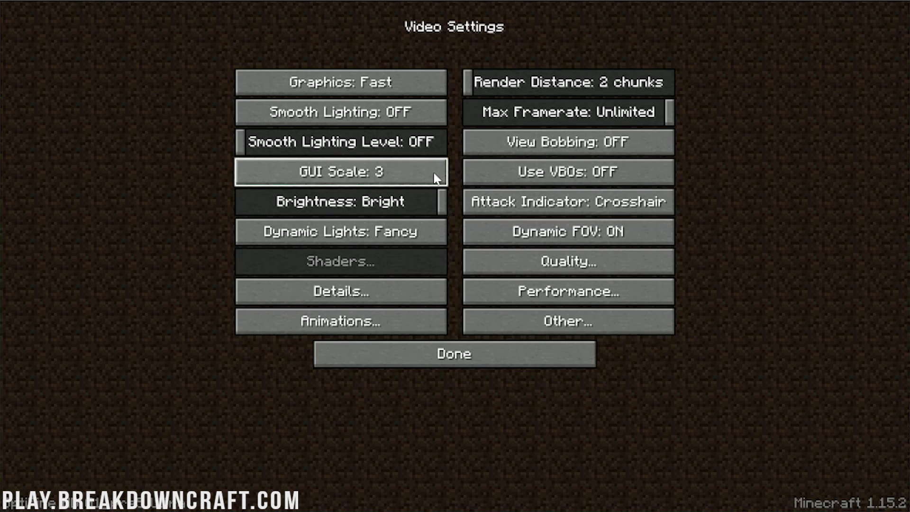
Cycle the GUI scale through Auto and the smaller sizes, and return it to 3.
{"action": "left_click", "coordinate": [419, 177]}
{"action": "left_click", "coordinate": [406, 199]}
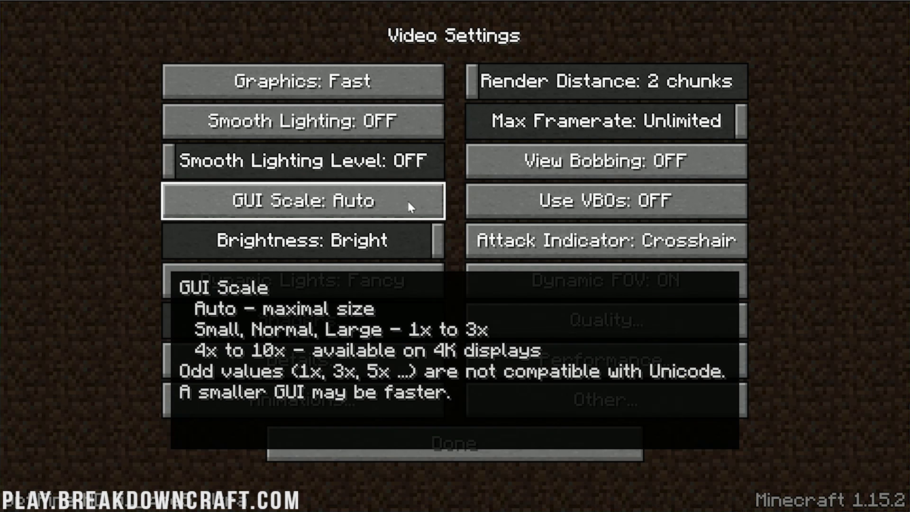
{"action": "left_click", "coordinate": [406, 199]}
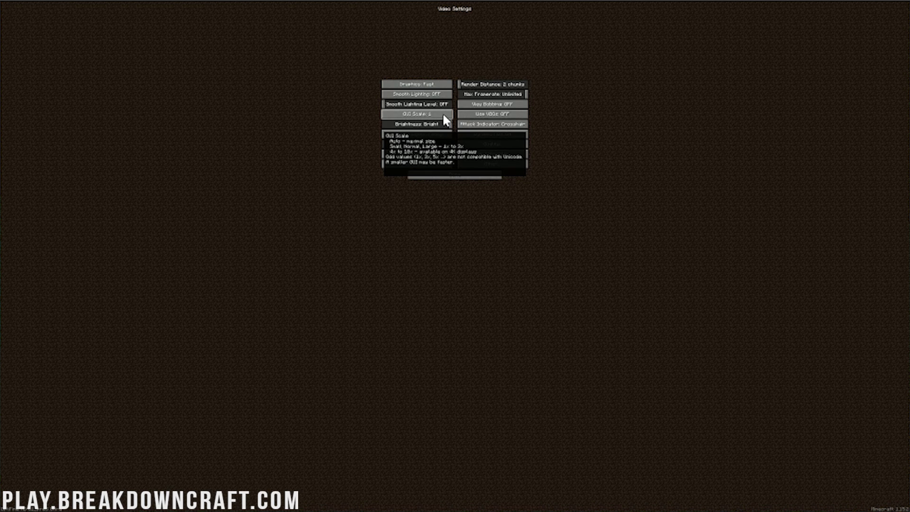
{"action": "left_click", "coordinate": [443, 115]}
{"action": "left_click", "coordinate": [433, 147]}
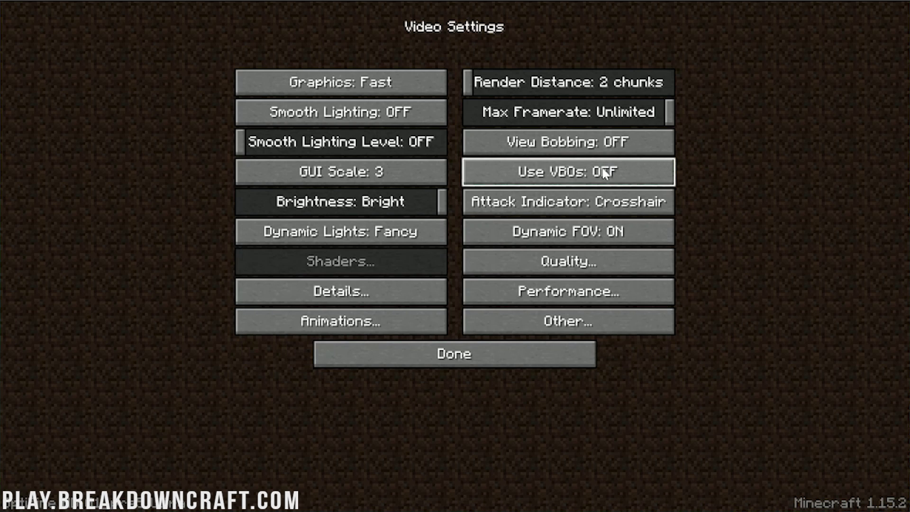
Turn Use VBOs on, and switch Dynamic Lights and Dynamic FOV off.
{"action": "left_click", "coordinate": [604, 173]}
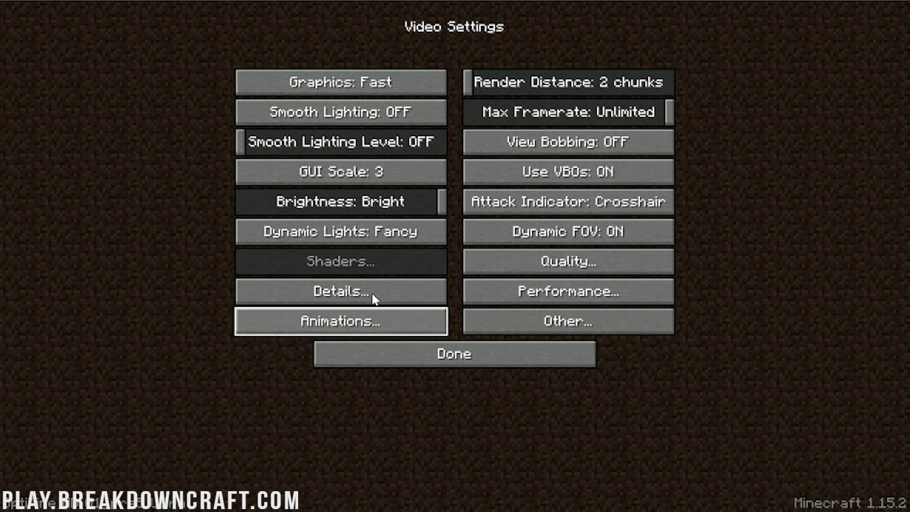
{"action": "left_click", "coordinate": [358, 242]}
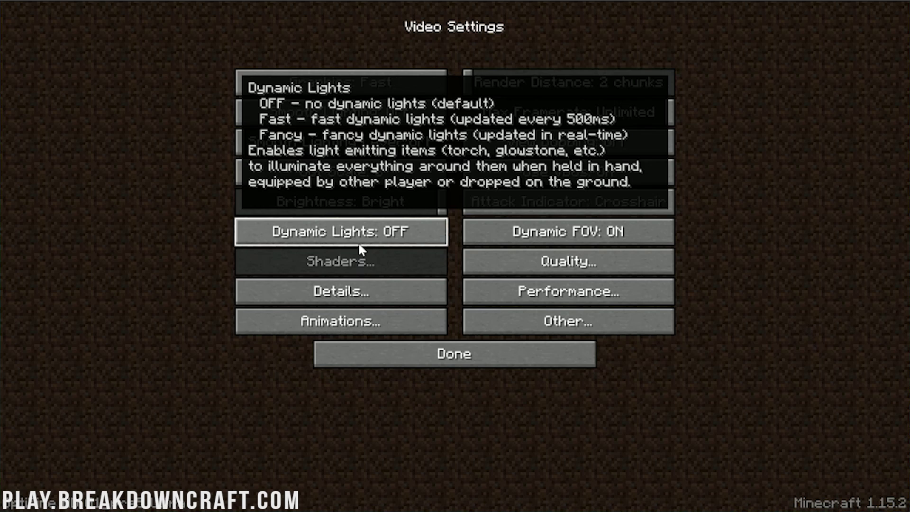
{"action": "left_click", "coordinate": [484, 245]}
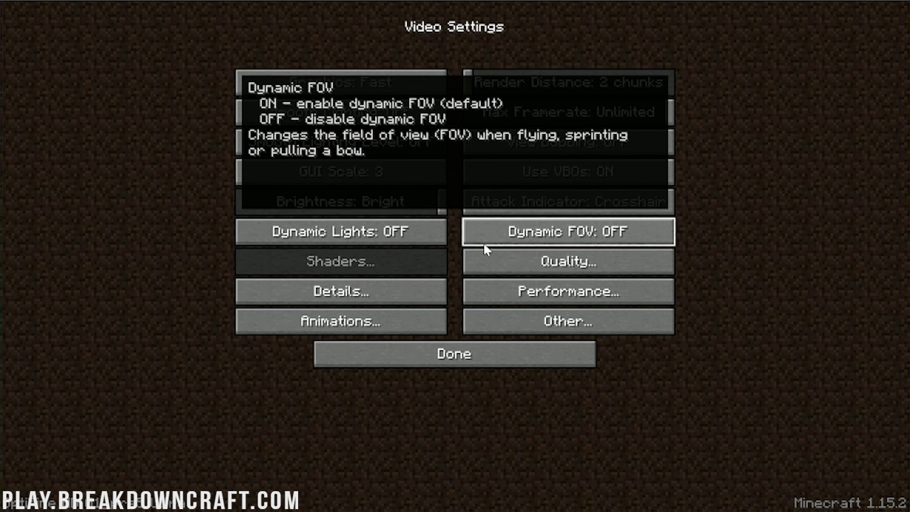
{"action": "left_click", "coordinate": [484, 246]}
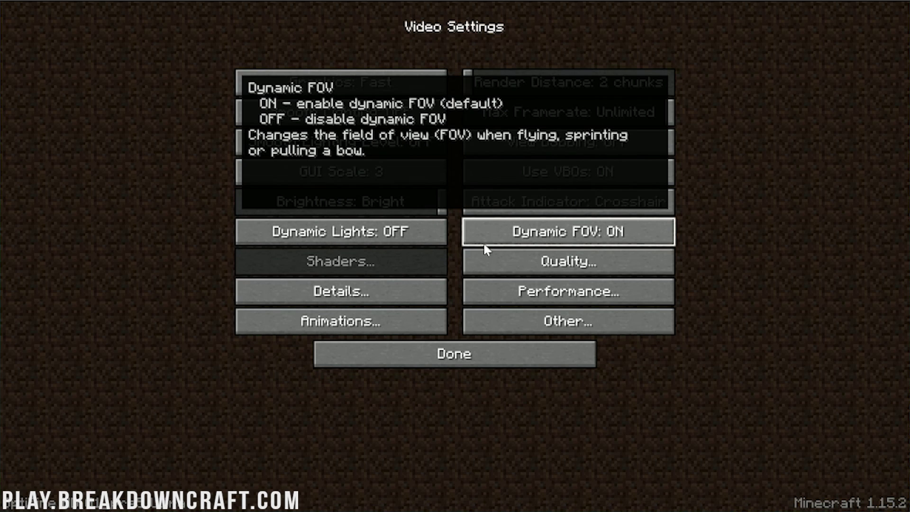
{"action": "left_click", "coordinate": [484, 247]}
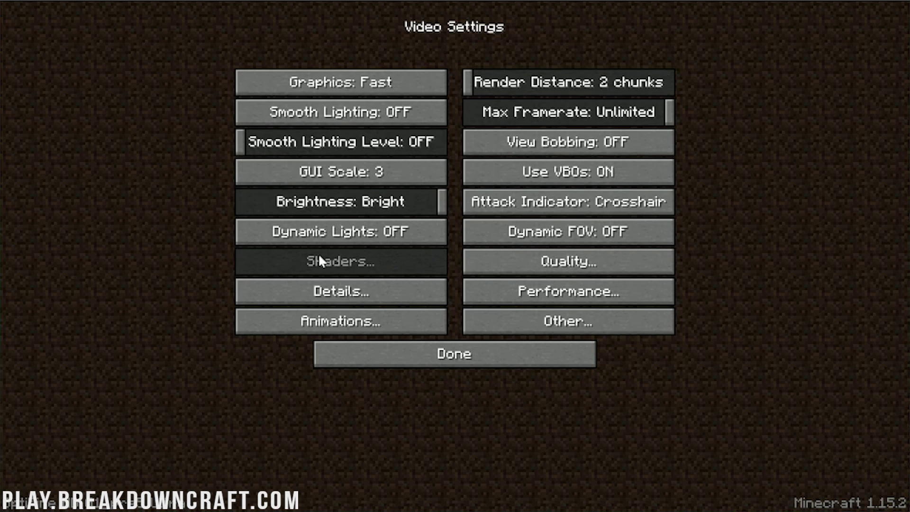
{"action": "left_click", "coordinate": [428, 233]}
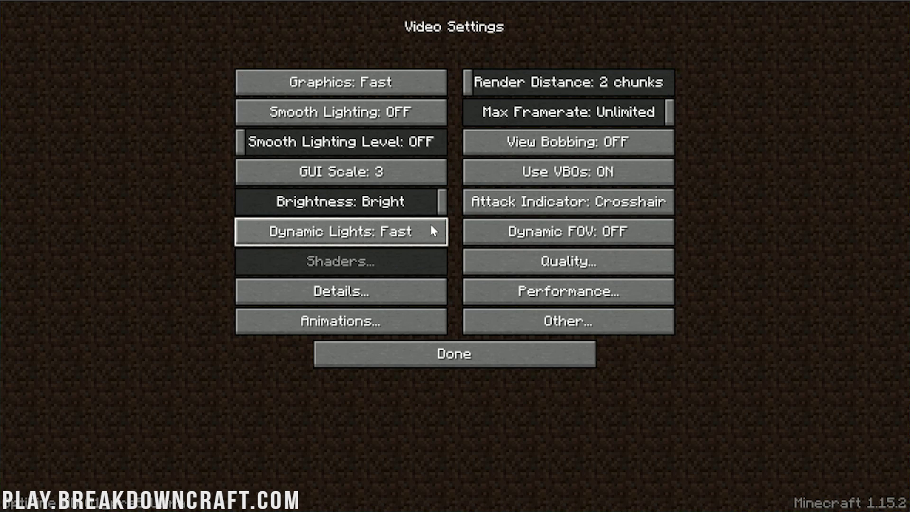
{"action": "left_click", "coordinate": [360, 235]}
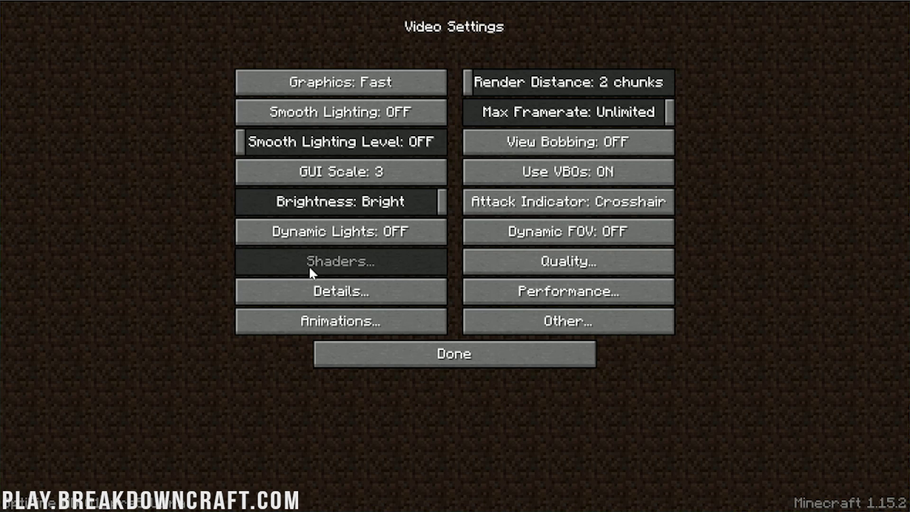
In the quality settings, turn off Emissive Textures, Random Entities, Better Snow, Better Grass and Custom Fonts.
{"action": "left_click", "coordinate": [508, 272]}
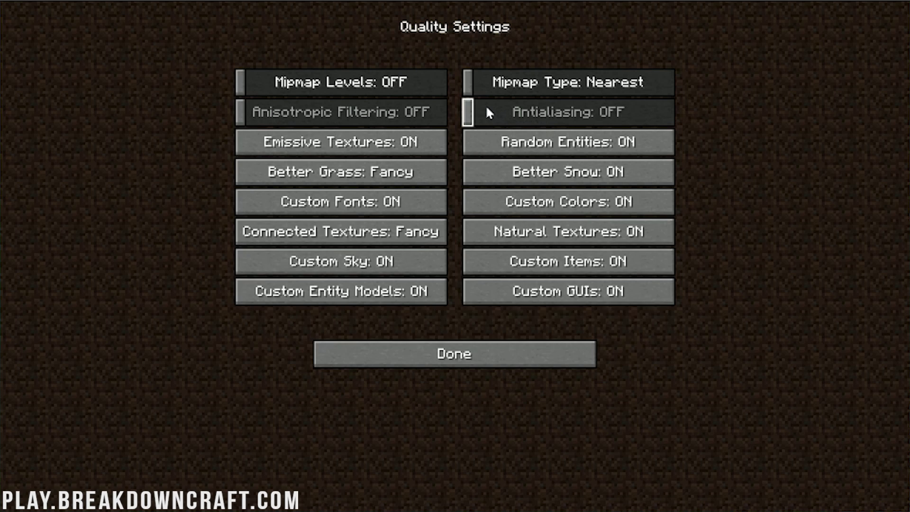
{"action": "mouse_move", "coordinate": [487, 111]}
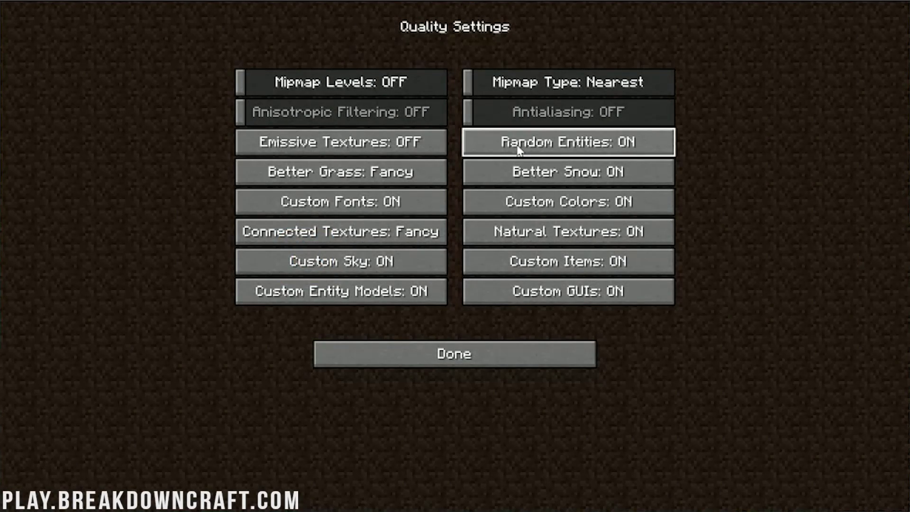
{"action": "left_click", "coordinate": [516, 148]}
{"action": "left_click", "coordinate": [514, 175]}
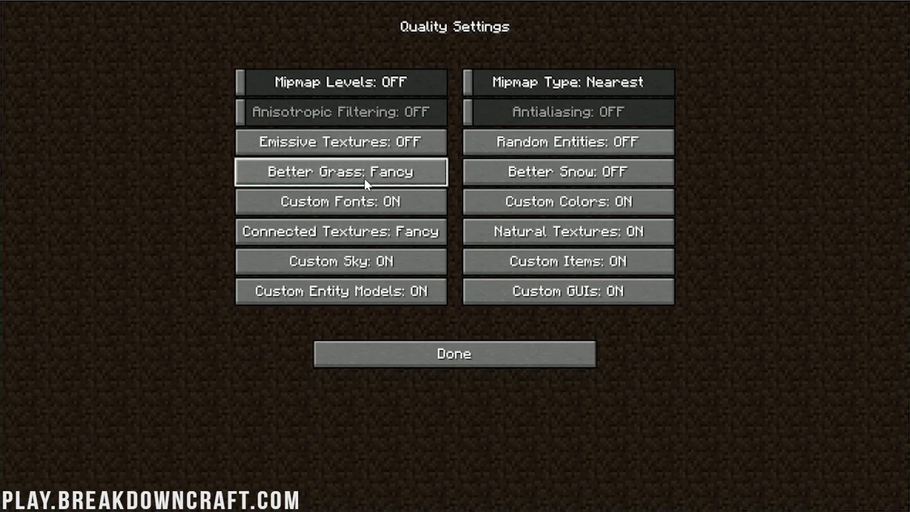
{"action": "left_click", "coordinate": [362, 177]}
{"action": "left_click", "coordinate": [361, 211]}
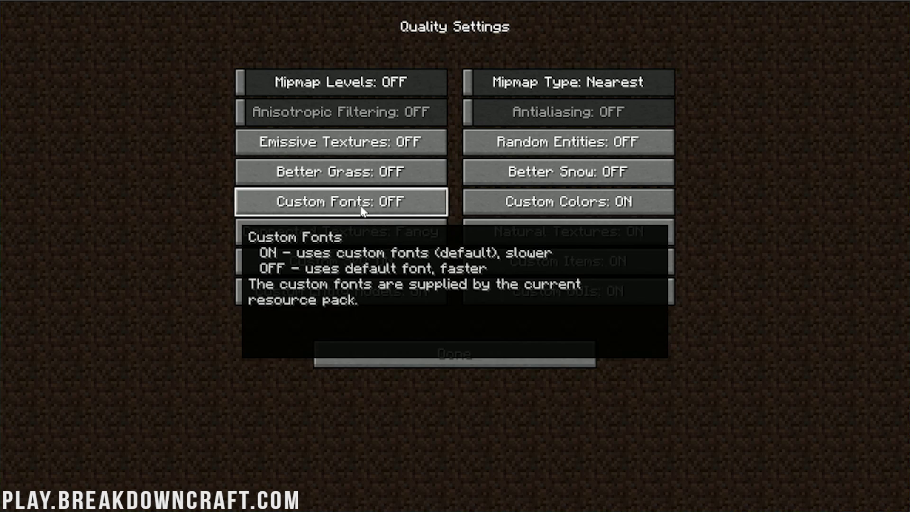
Turn off Custom Colors, Connected and Natural Textures, and Custom Sky, Items, Entity Models and GUIs, and close the quality settings.
{"action": "left_click", "coordinate": [587, 201]}
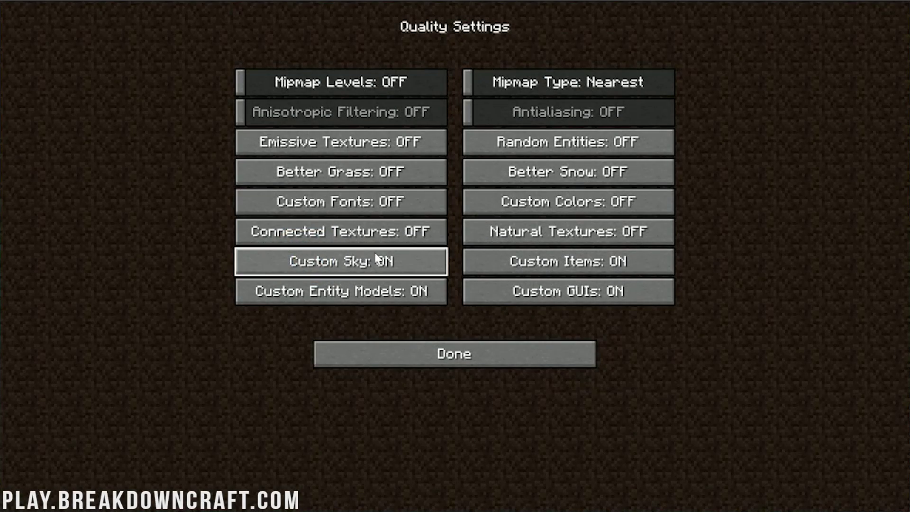
{"action": "left_click", "coordinate": [350, 260]}
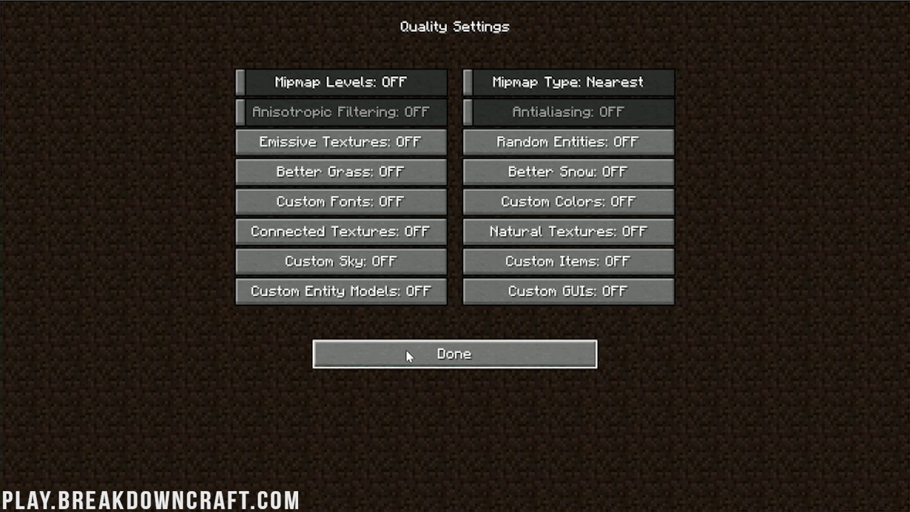
{"action": "left_click", "coordinate": [406, 364]}
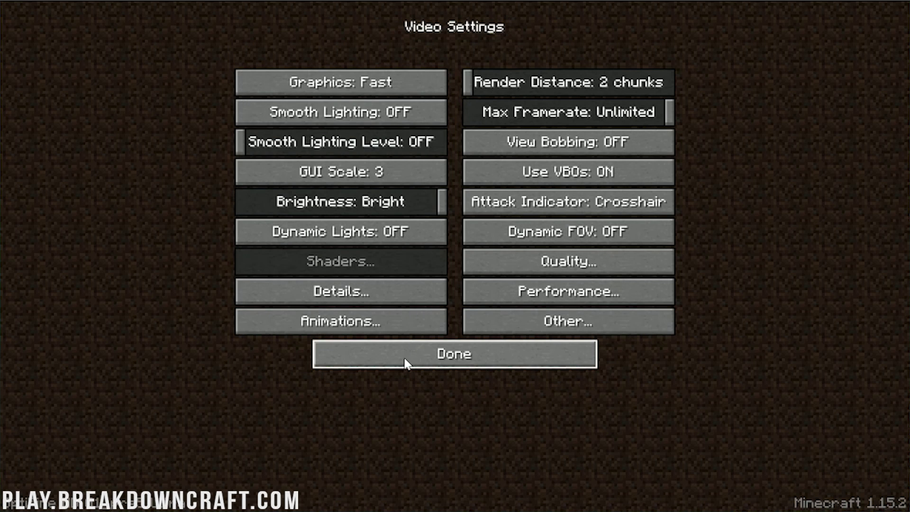
In the detail settings, turn Clouds off, set Trees to Fast, and turn Rain & Snow off.
{"action": "left_click", "coordinate": [373, 297]}
{"action": "left_click", "coordinate": [304, 84]}
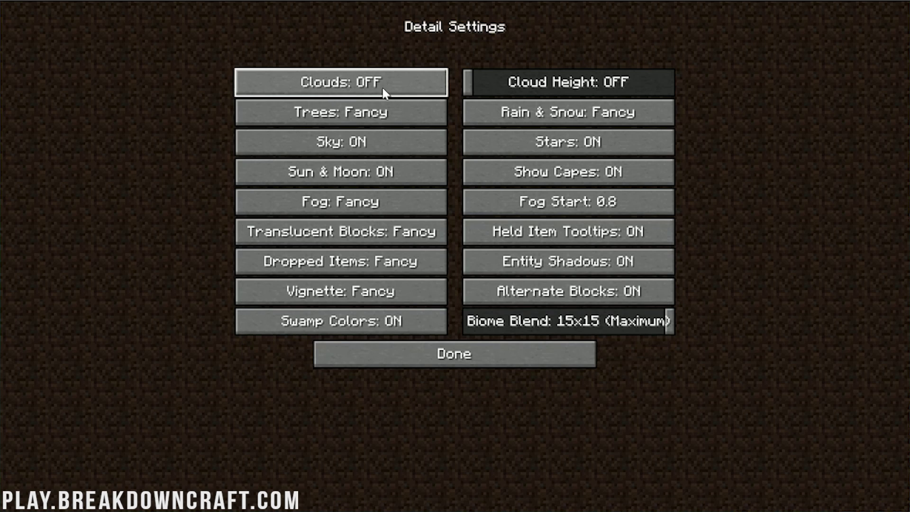
{"action": "left_click", "coordinate": [375, 118]}
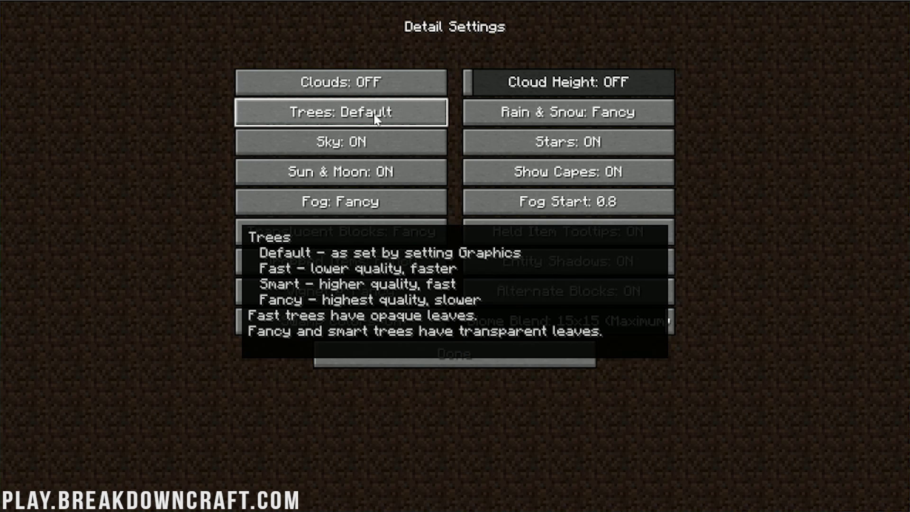
{"action": "left_click", "coordinate": [375, 118]}
{"action": "left_click", "coordinate": [386, 117]}
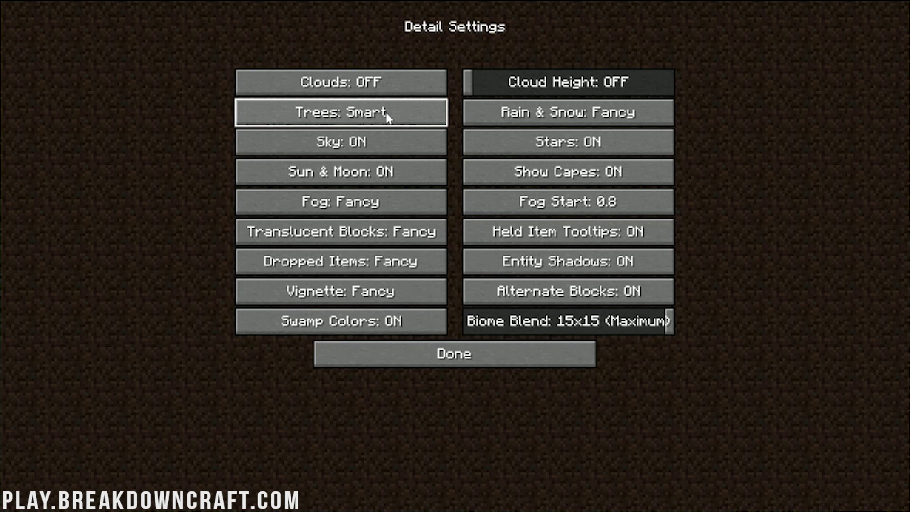
{"action": "left_click", "coordinate": [387, 118]}
{"action": "left_click", "coordinate": [388, 118]}
{"action": "left_click", "coordinate": [388, 116]}
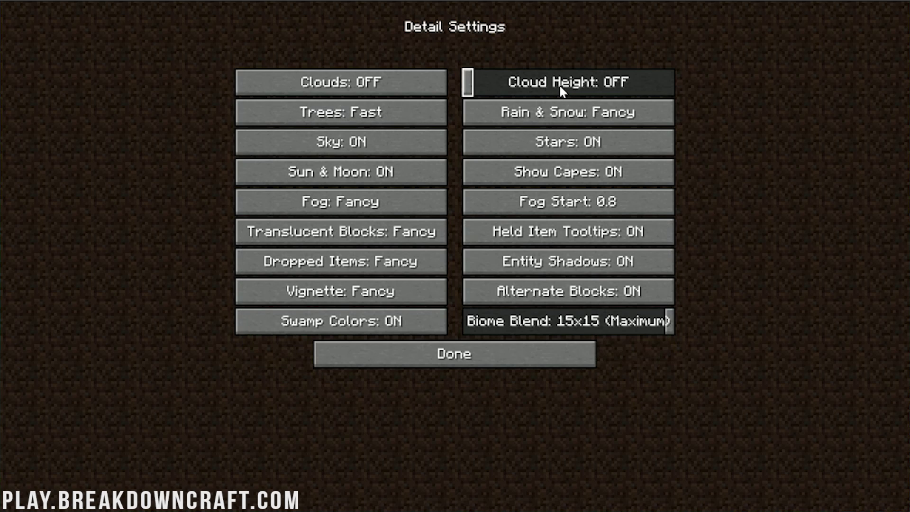
{"action": "left_click", "coordinate": [564, 119]}
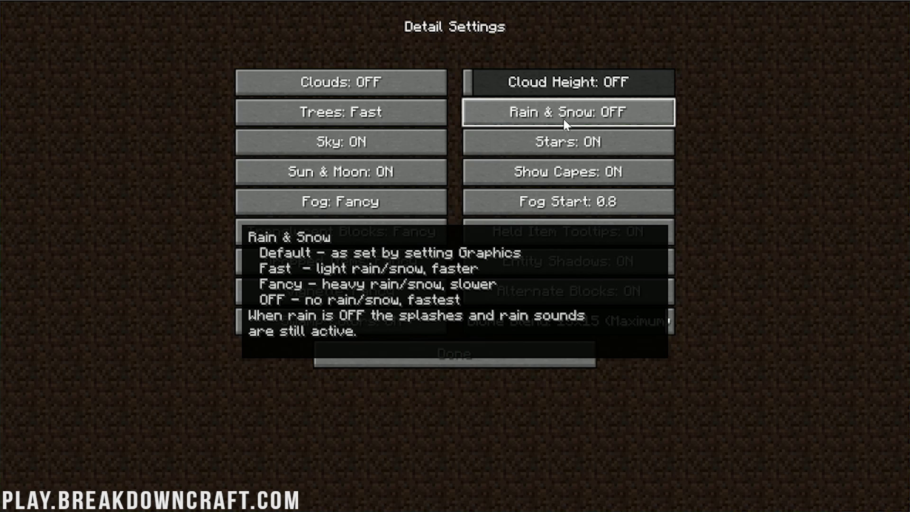
Set Rain & Snow to Fast, and turn Sky, Stars, and Sun & Moon off in the detail settings.
{"action": "left_click", "coordinate": [563, 119]}
{"action": "left_click", "coordinate": [564, 119]}
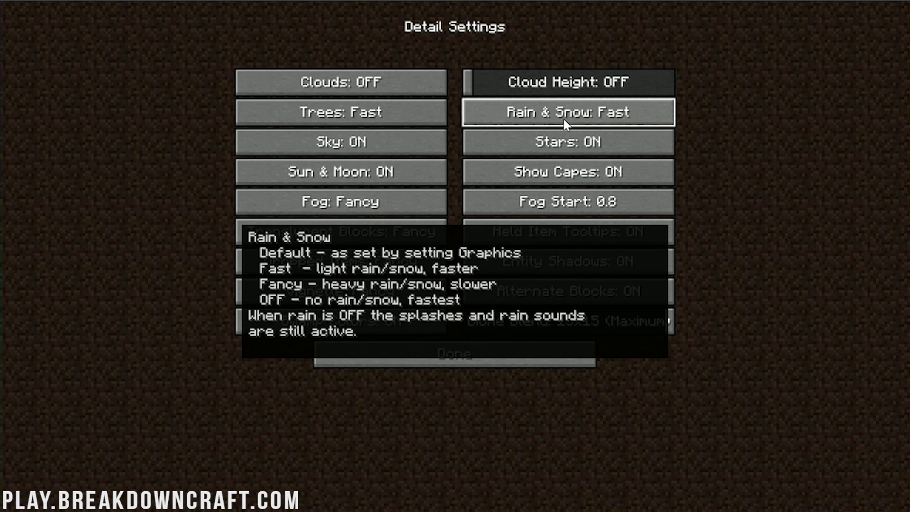
{"action": "left_click", "coordinate": [318, 143]}
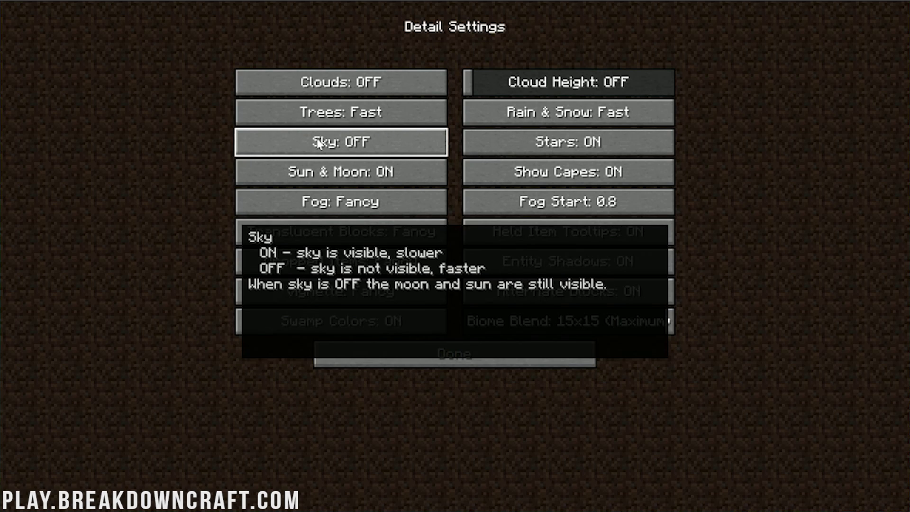
{"action": "left_click", "coordinate": [545, 142]}
{"action": "left_click", "coordinate": [367, 182]}
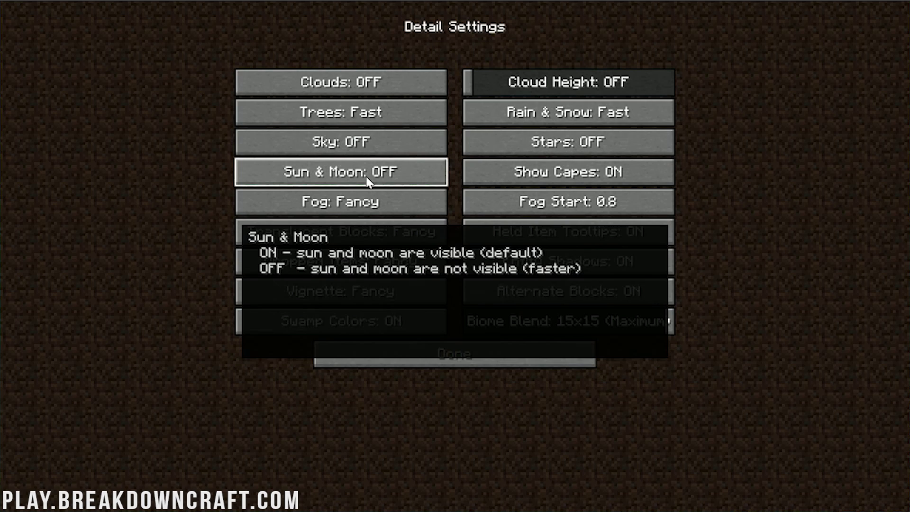
{"action": "left_click", "coordinate": [368, 182]}
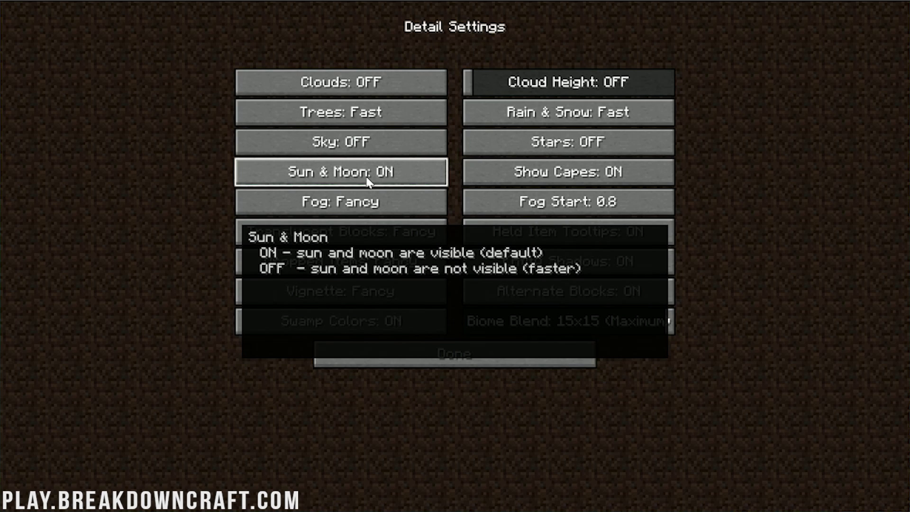
{"action": "left_click", "coordinate": [368, 182]}
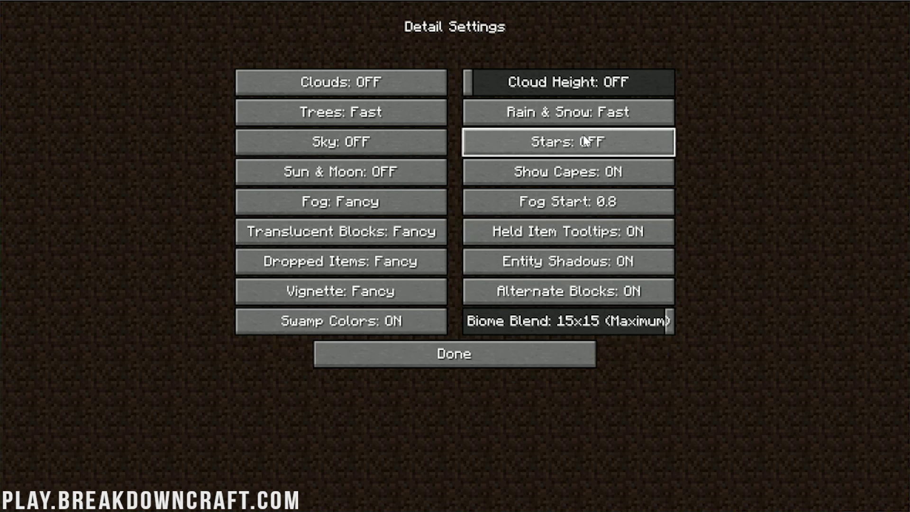
Turn Show Capes and Fog off, and set Fog Start to 0.2.
{"action": "left_click", "coordinate": [564, 170]}
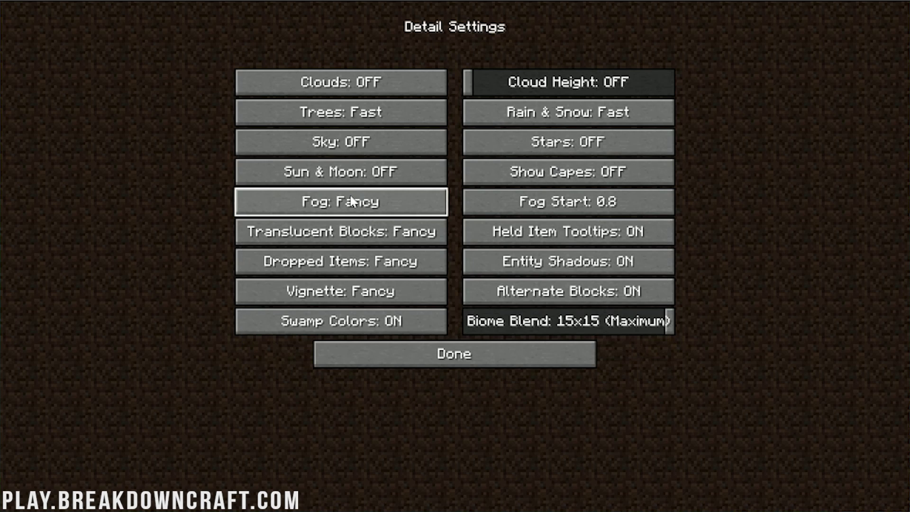
{"action": "left_click", "coordinate": [351, 202]}
{"action": "left_click", "coordinate": [557, 207]}
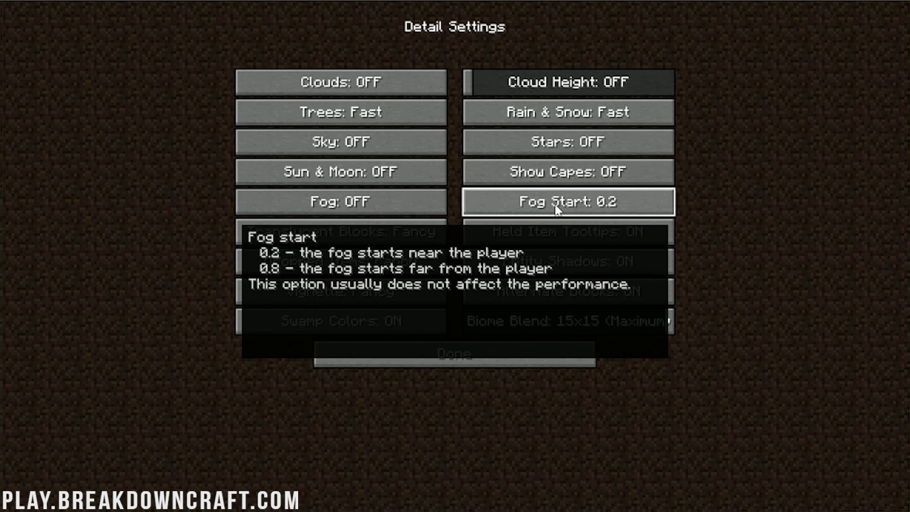
{"action": "left_click", "coordinate": [557, 208]}
{"action": "left_click", "coordinate": [557, 209]}
{"action": "left_click", "coordinate": [570, 206]}
{"action": "left_click", "coordinate": [570, 205]}
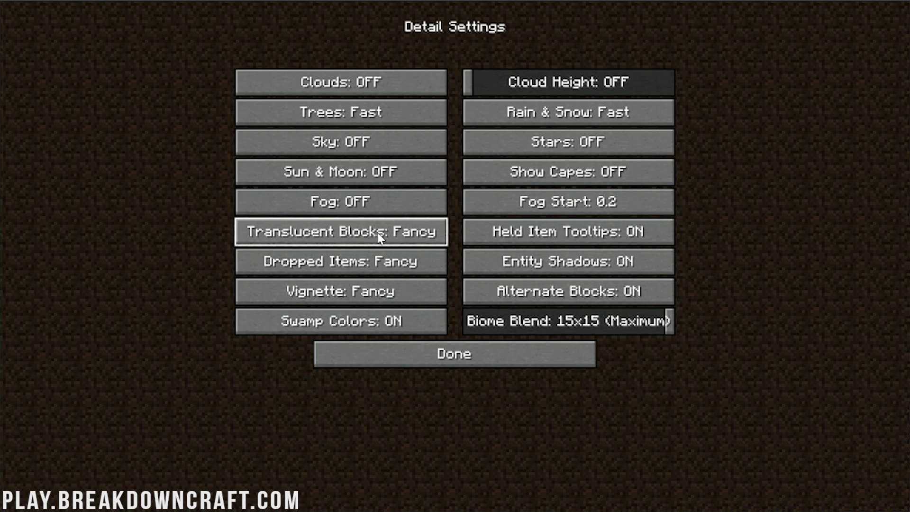
Set Translucent Blocks, Dropped Items and Vignette to Fast, and turn Entity Shadows off.
{"action": "left_click", "coordinate": [334, 232]}
{"action": "left_click", "coordinate": [334, 232]}
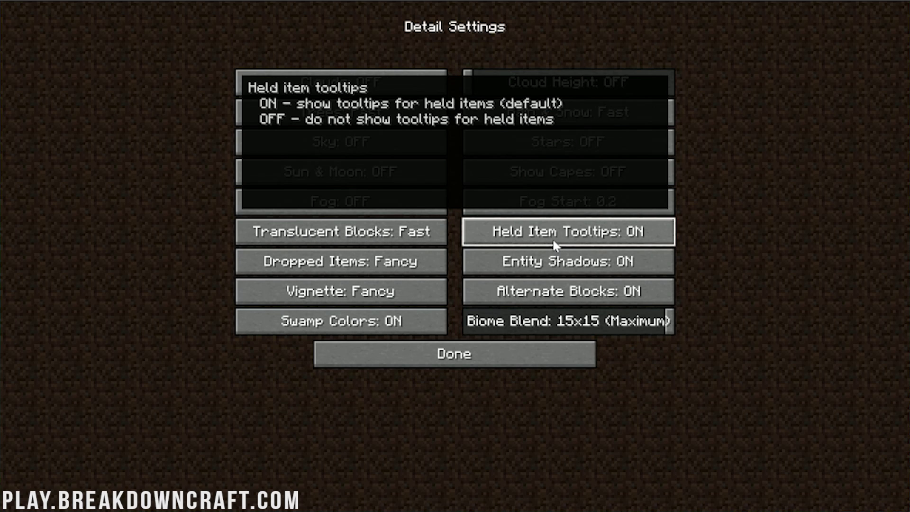
{"action": "left_click", "coordinate": [395, 265]}
{"action": "left_click", "coordinate": [395, 266]}
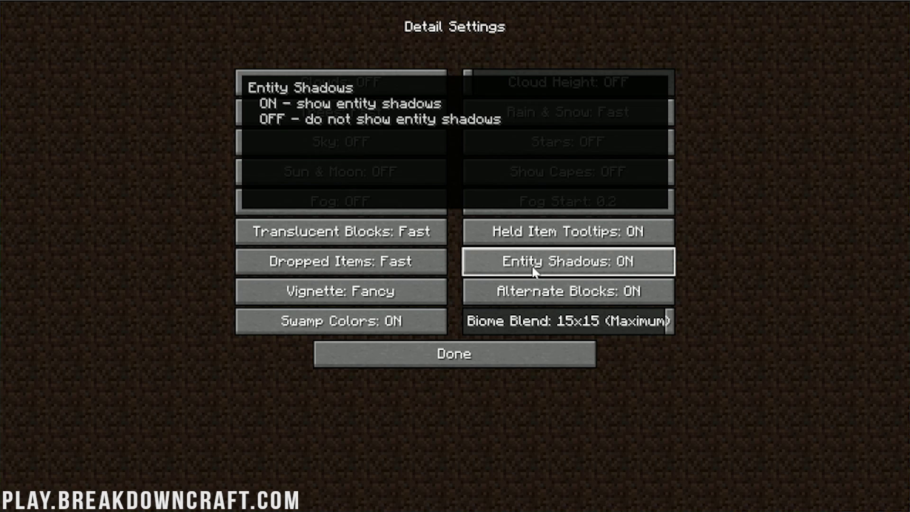
{"action": "left_click", "coordinate": [534, 272]}
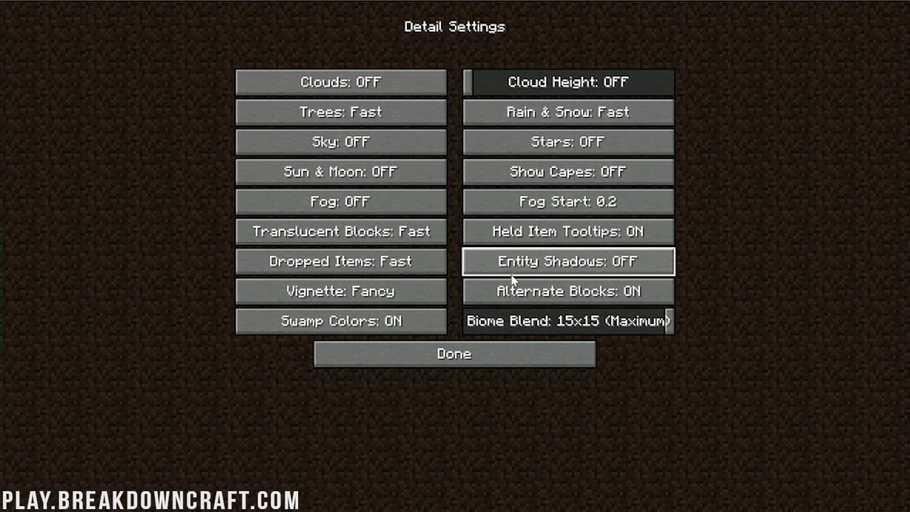
{"action": "left_click", "coordinate": [377, 303]}
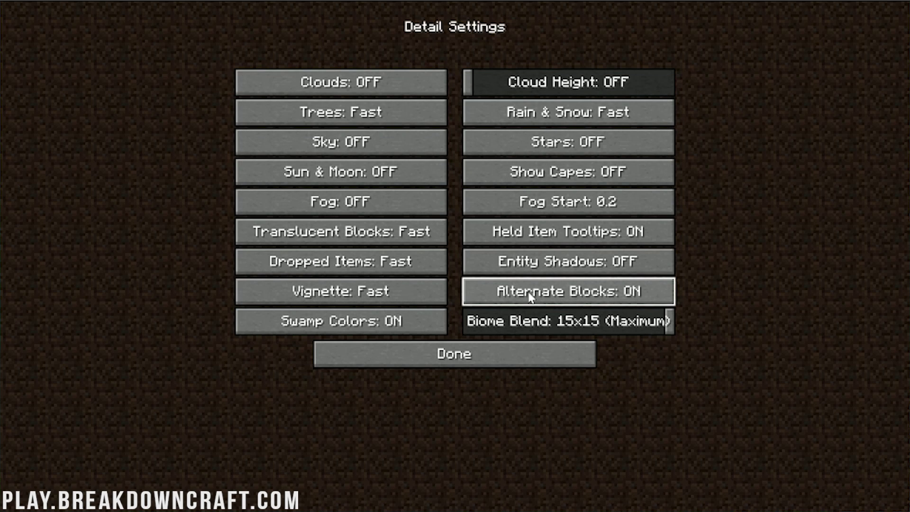
Turn Alternate Blocks, Swamp Colors and Biome Blend off, leave Held Item Tooltips on, and close the detail settings.
{"action": "left_click", "coordinate": [531, 297]}
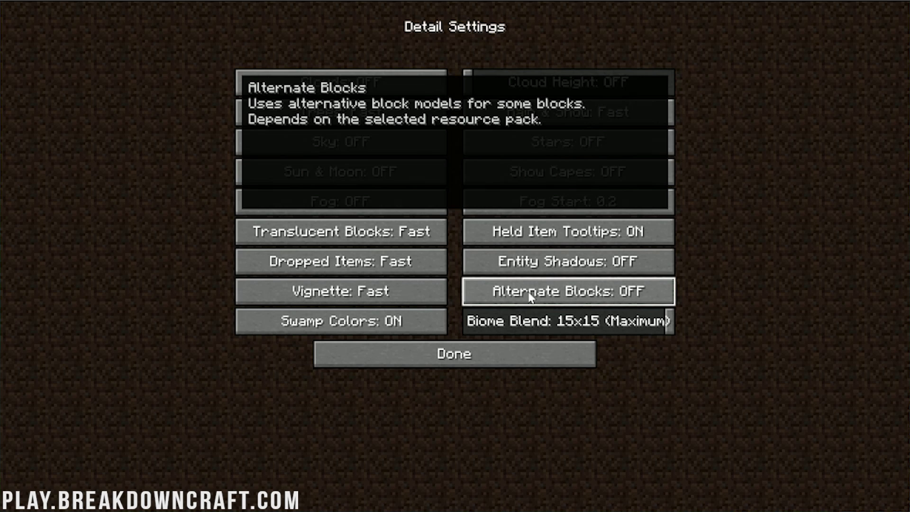
{"action": "left_click", "coordinate": [330, 322]}
{"action": "left_click_drag", "start_coordinate": [498, 326], "coordinate": [241, 319]}
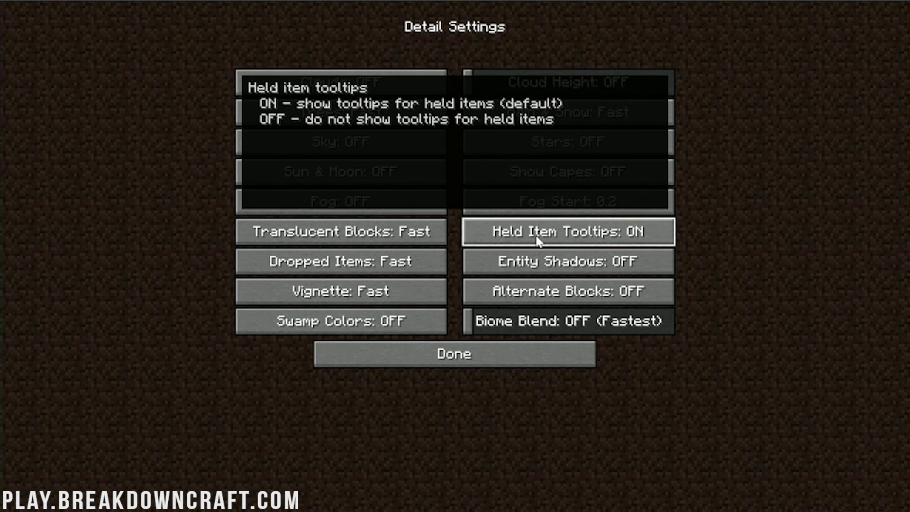
{"action": "left_click", "coordinate": [537, 238]}
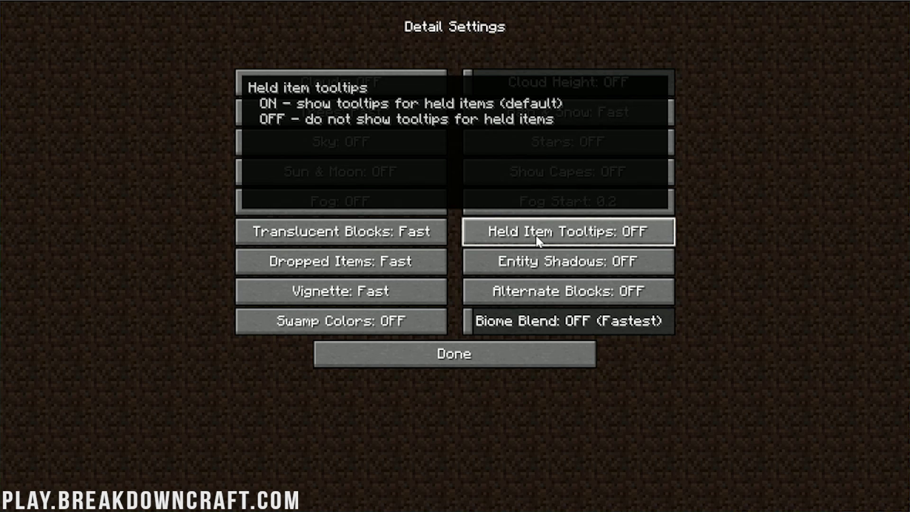
{"action": "left_click", "coordinate": [634, 231]}
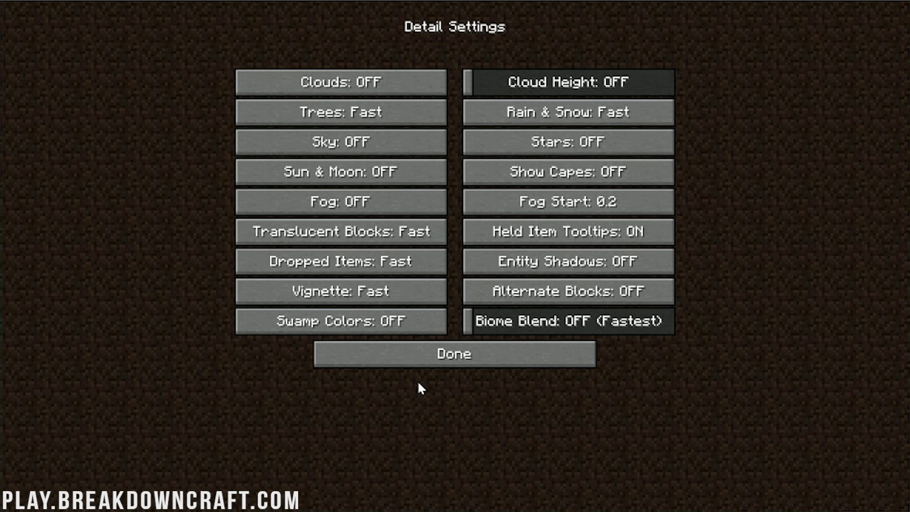
{"action": "left_click", "coordinate": [421, 361]}
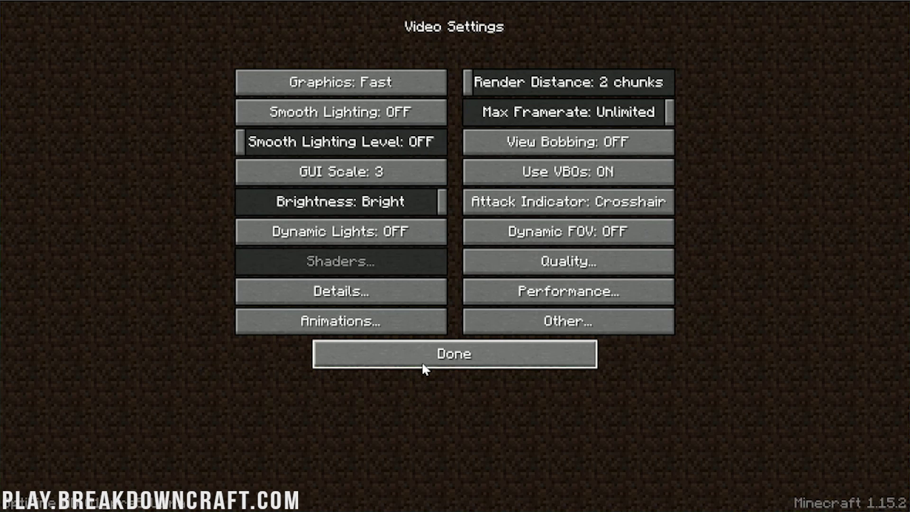
In the animation settings, turn all animations off with Particles at Minimal, and return to the video settings.
{"action": "left_click", "coordinate": [348, 320]}
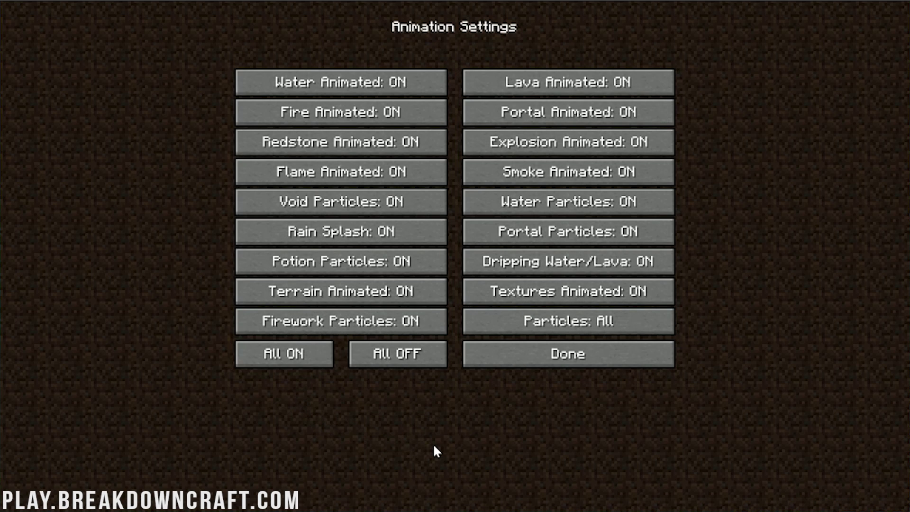
{"action": "left_click", "coordinate": [425, 360]}
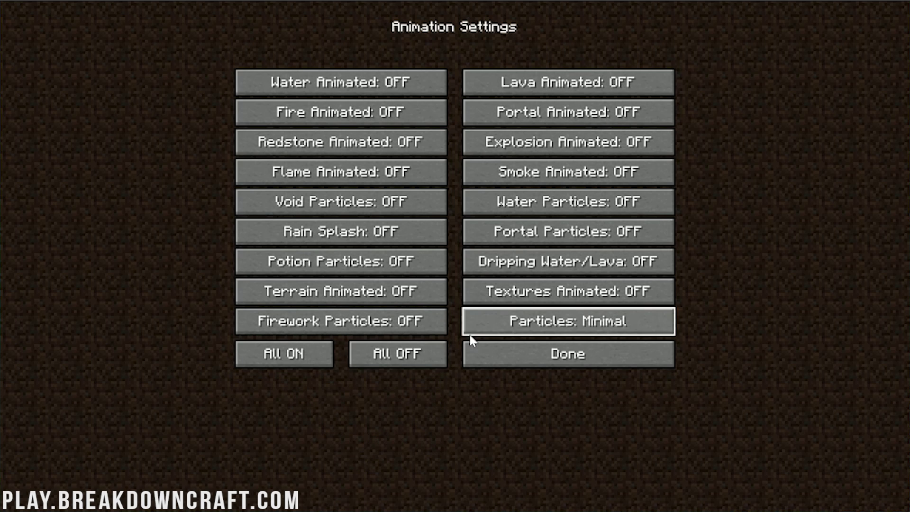
{"action": "left_click", "coordinate": [469, 355]}
{"action": "left_click", "coordinate": [335, 322]}
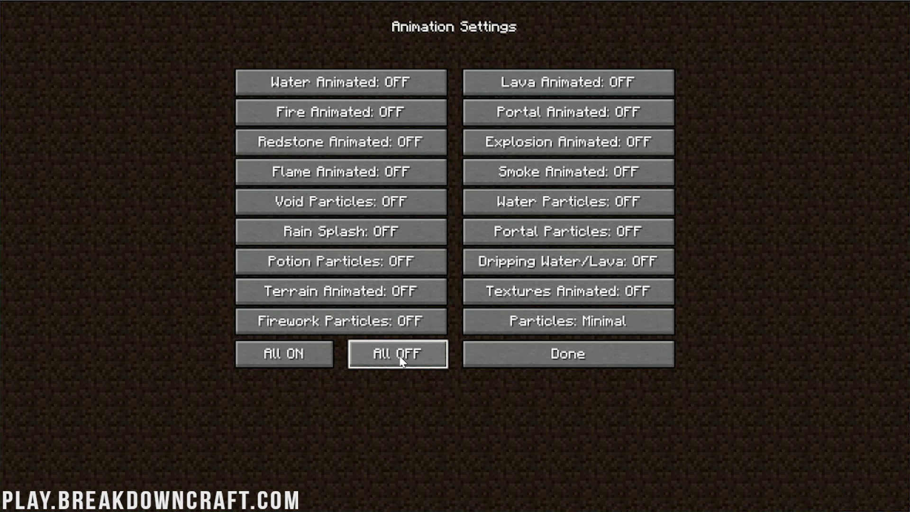
{"action": "left_click", "coordinate": [531, 351]}
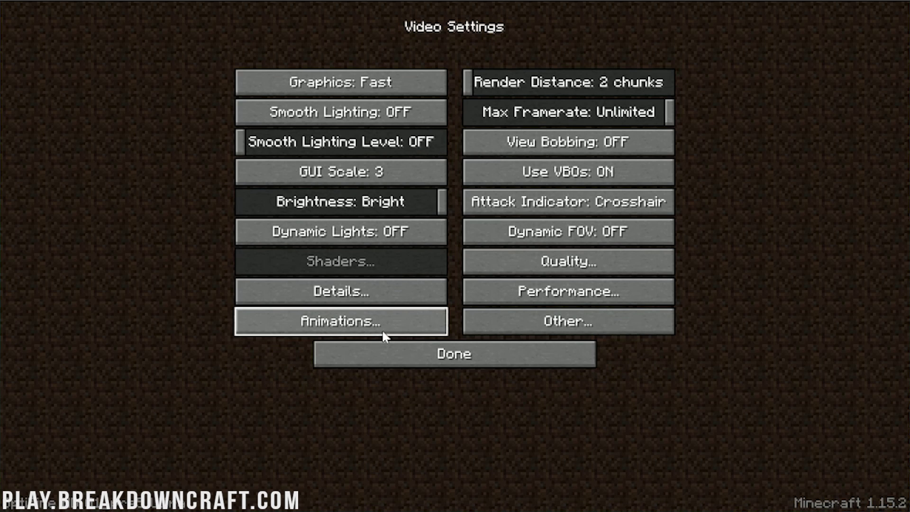
In the performance settings, turn Smooth FPS, Smooth World, Fast Render and Fast Math on, and set Chunk Updates to 1.
{"action": "left_click", "coordinate": [564, 293]}
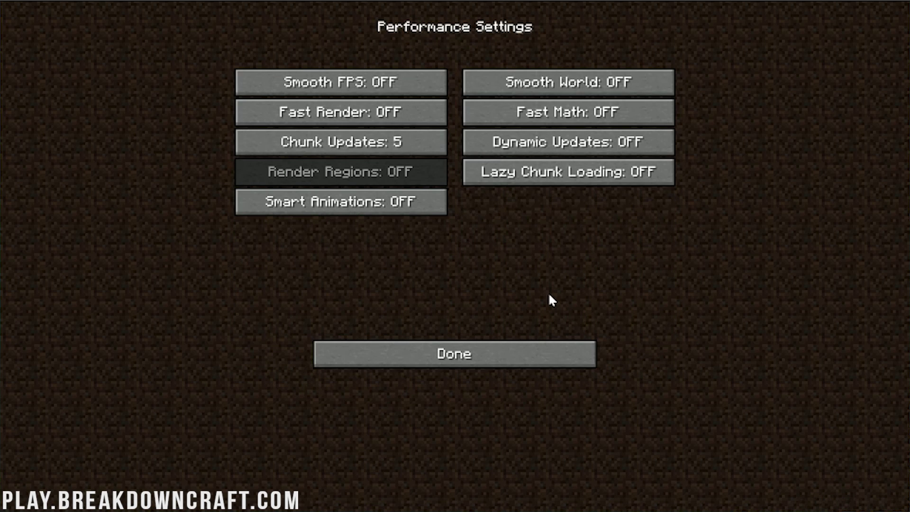
{"action": "left_click", "coordinate": [342, 77]}
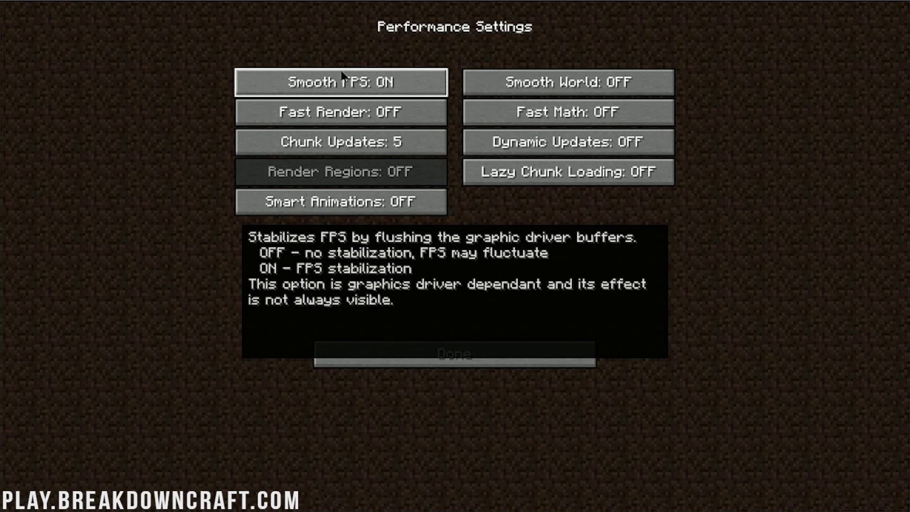
{"action": "left_click", "coordinate": [487, 77]}
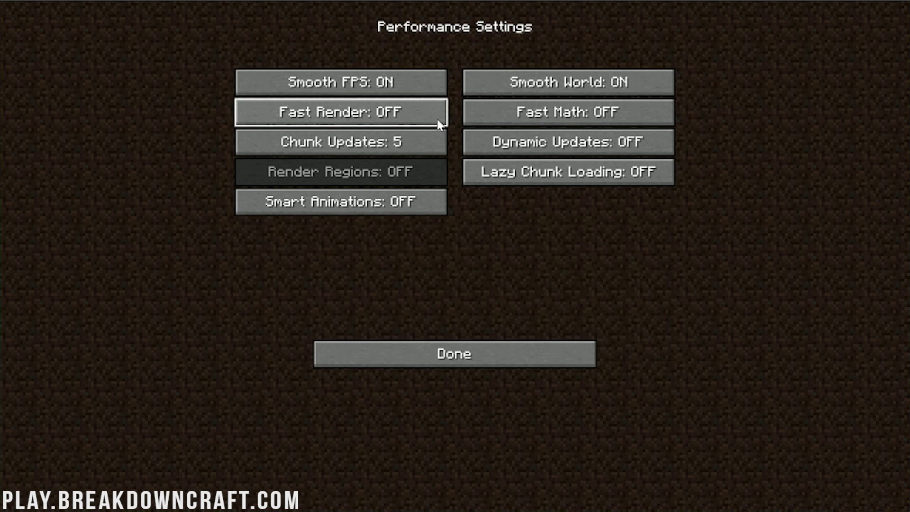
{"action": "left_click", "coordinate": [430, 124]}
{"action": "left_click", "coordinate": [507, 121]}
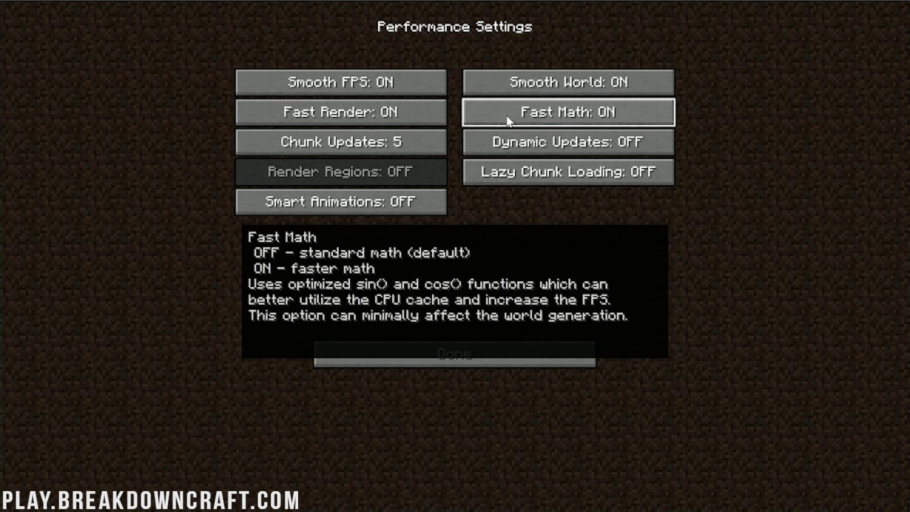
{"action": "left_click", "coordinate": [411, 156]}
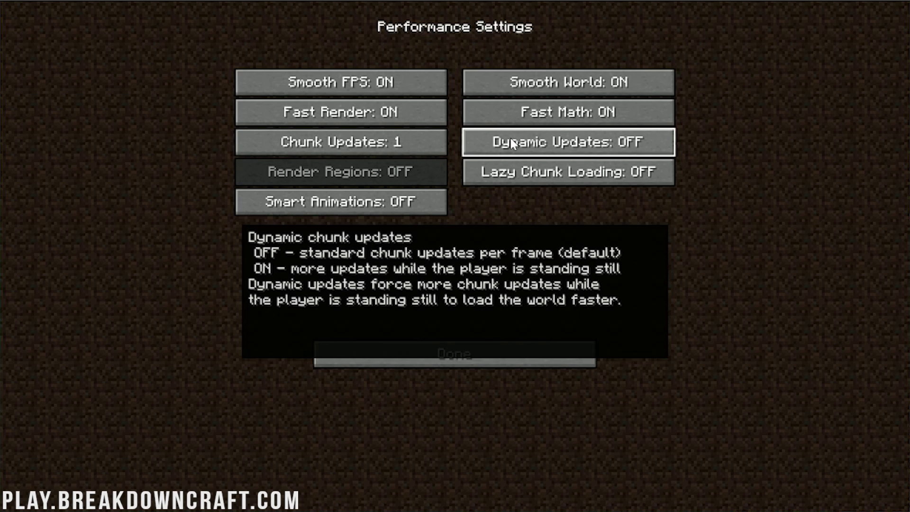
Turn Dynamic Updates, Lazy Chunk Loading and Smart Animations on.
{"action": "left_click", "coordinate": [511, 139]}
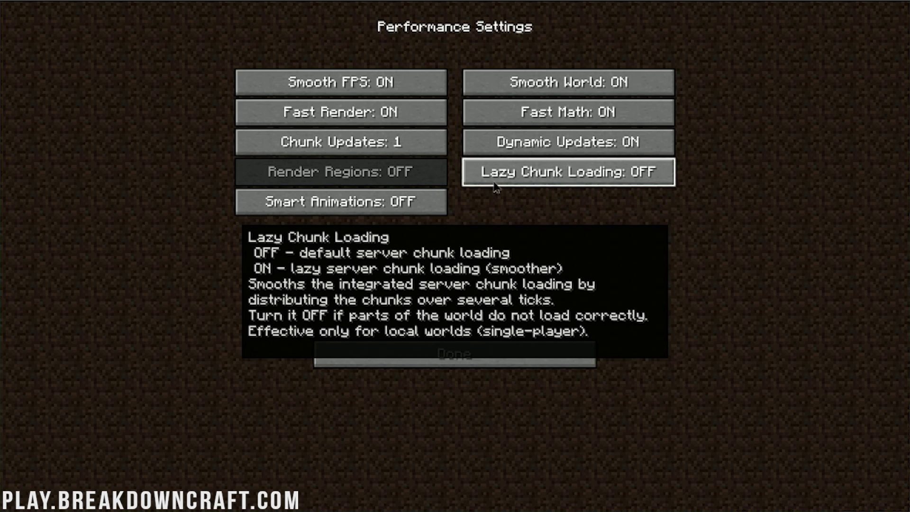
{"action": "left_click", "coordinate": [493, 184]}
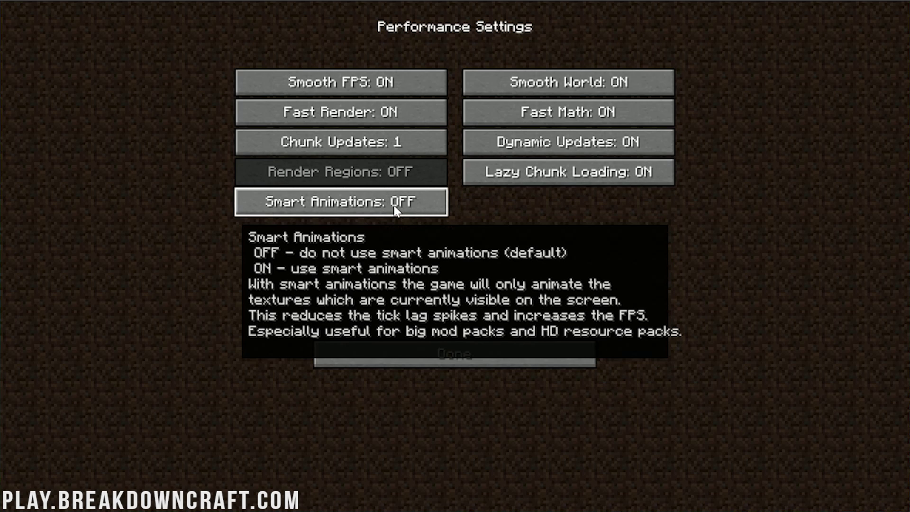
{"action": "left_click", "coordinate": [395, 208]}
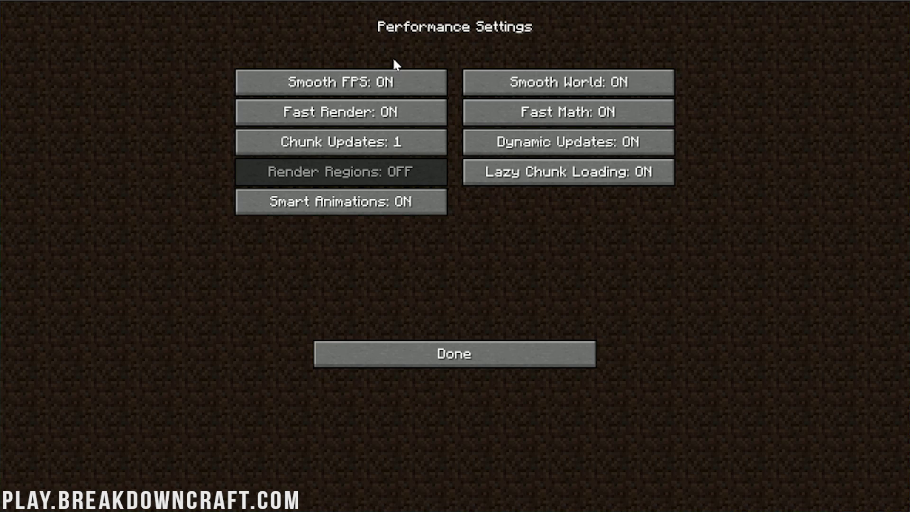
Switch Smooth FPS and Smooth World off, and close the performance settings.
{"action": "mouse_move", "coordinate": [389, 88]}
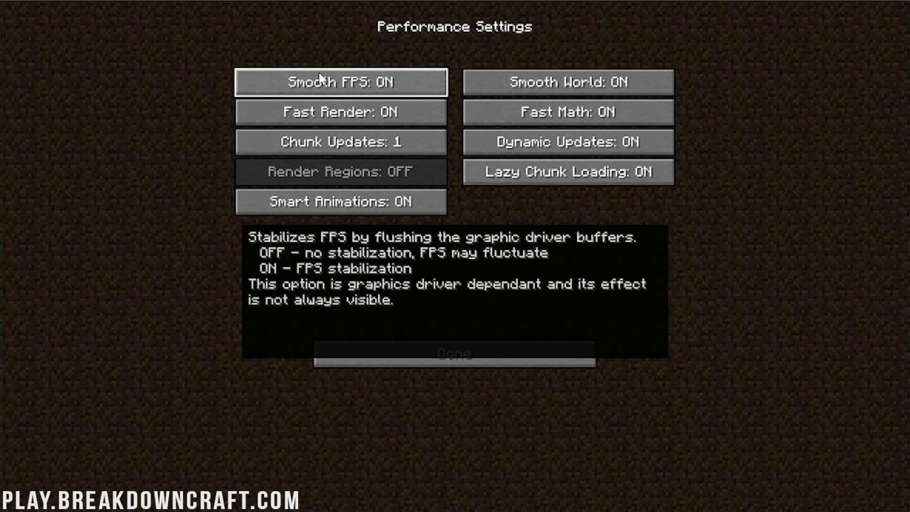
{"action": "left_click", "coordinate": [320, 78]}
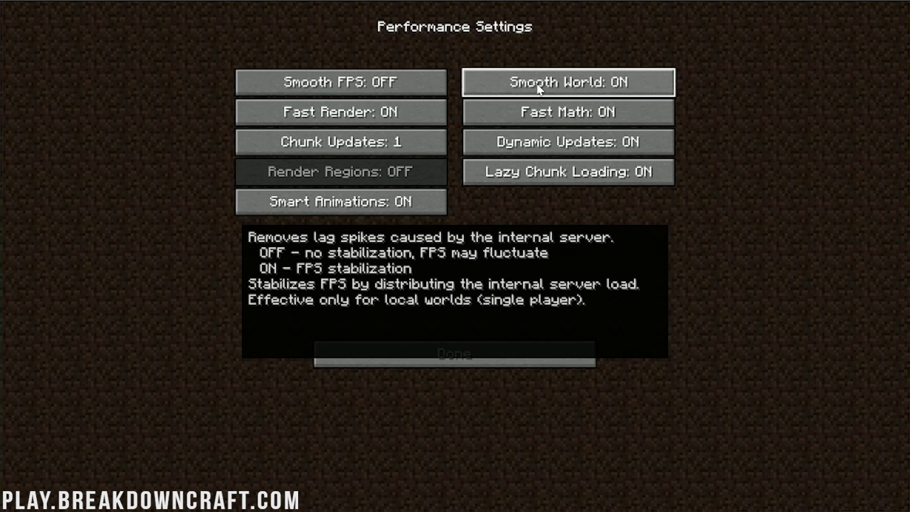
{"action": "left_click", "coordinate": [538, 89]}
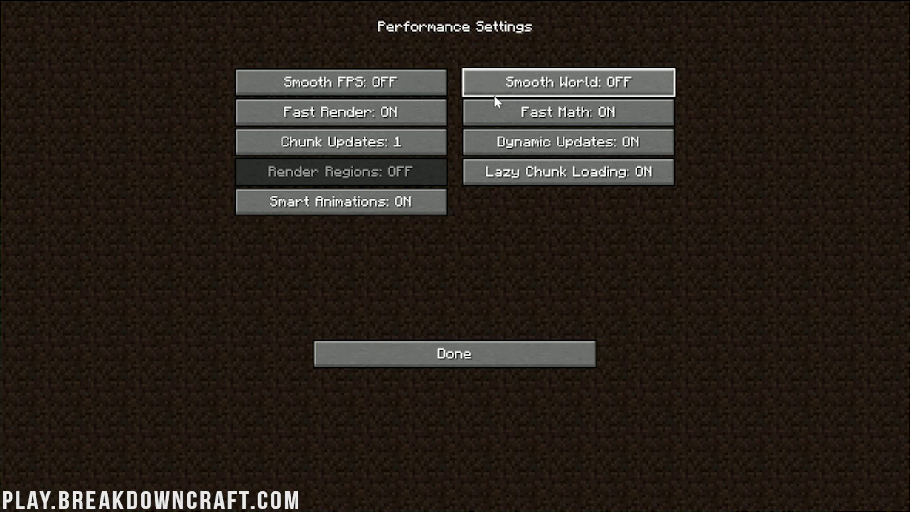
{"action": "mouse_move", "coordinate": [494, 97]}
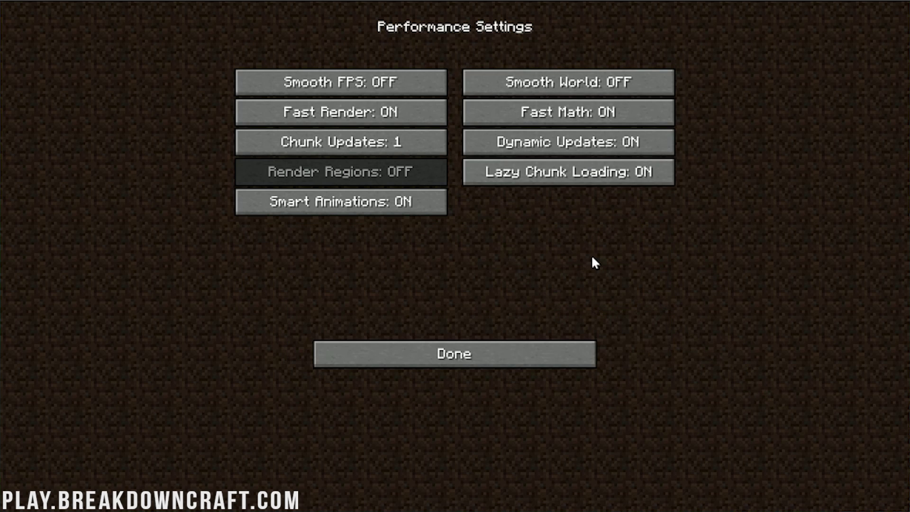
{"action": "left_click", "coordinate": [490, 357]}
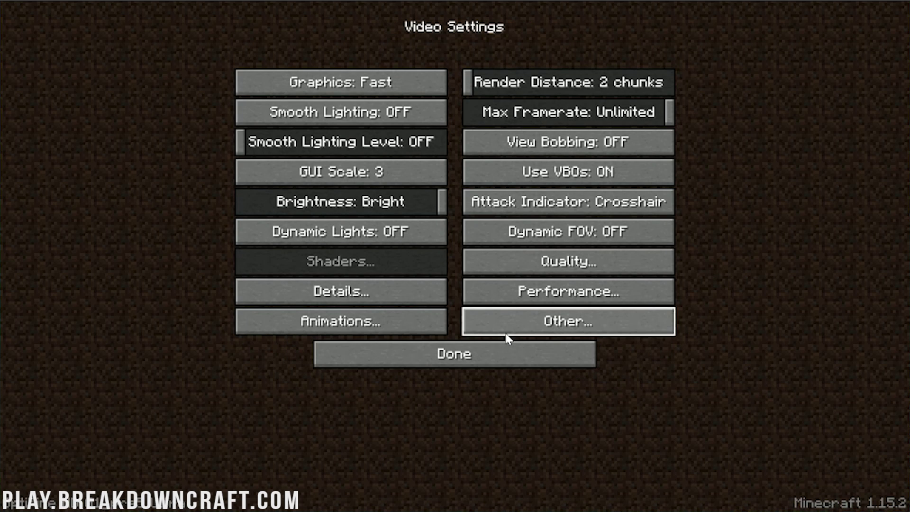
In the other video settings, turn Show FPS on and Weather off.
{"action": "left_click", "coordinate": [504, 331]}
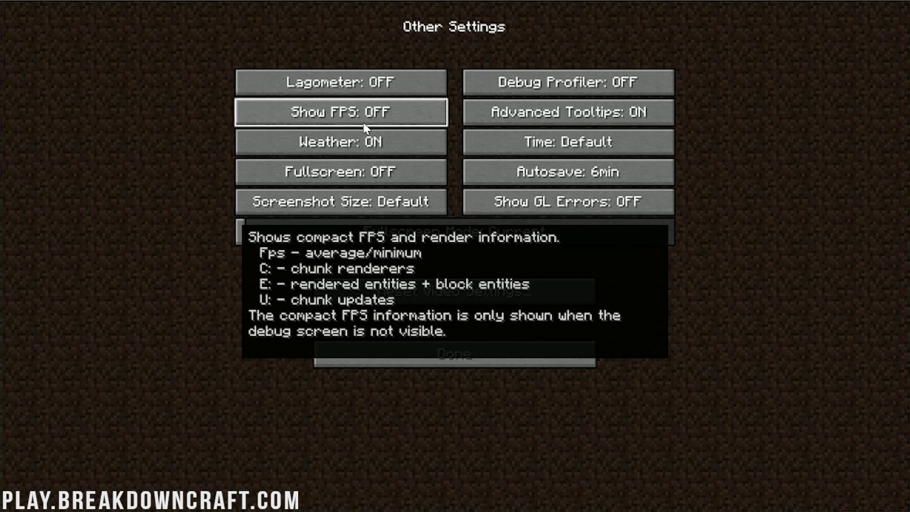
{"action": "left_click", "coordinate": [365, 126]}
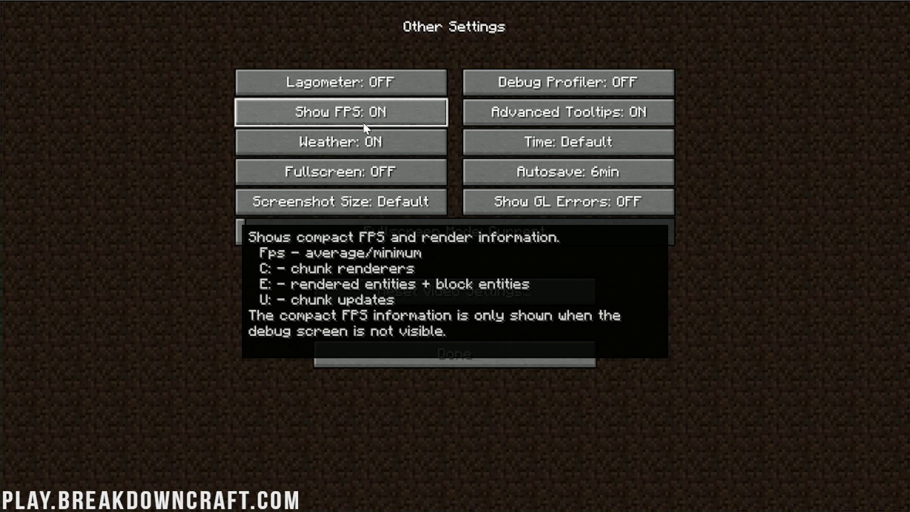
{"action": "left_click", "coordinate": [368, 142]}
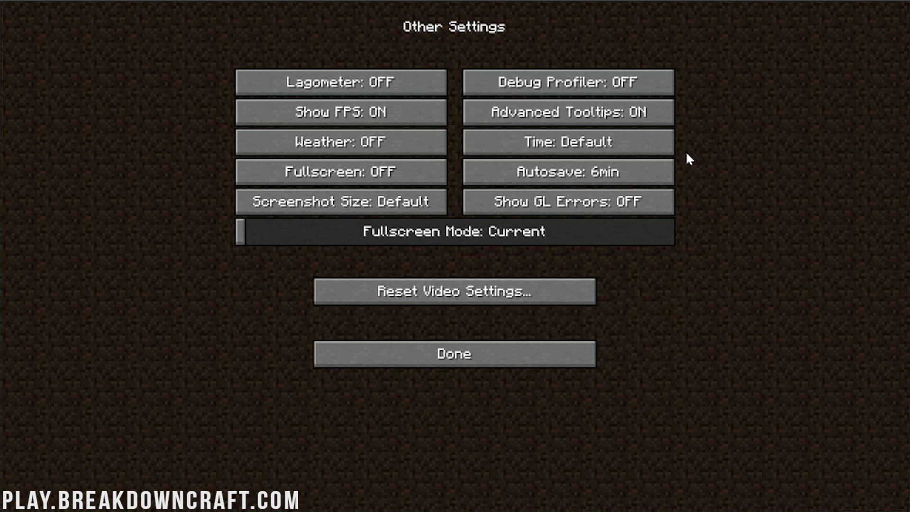
Cycle the Time setting through Day Only and Night Only, ending on Default.
{"action": "left_click", "coordinate": [624, 153]}
{"action": "left_click", "coordinate": [622, 155]}
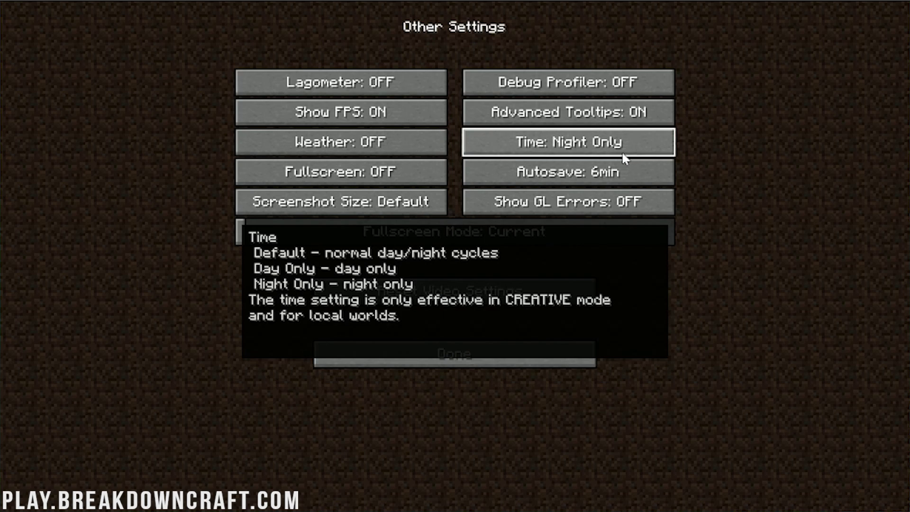
{"action": "left_click", "coordinate": [621, 153]}
{"action": "left_click", "coordinate": [534, 143]}
{"action": "left_click", "coordinate": [535, 144]}
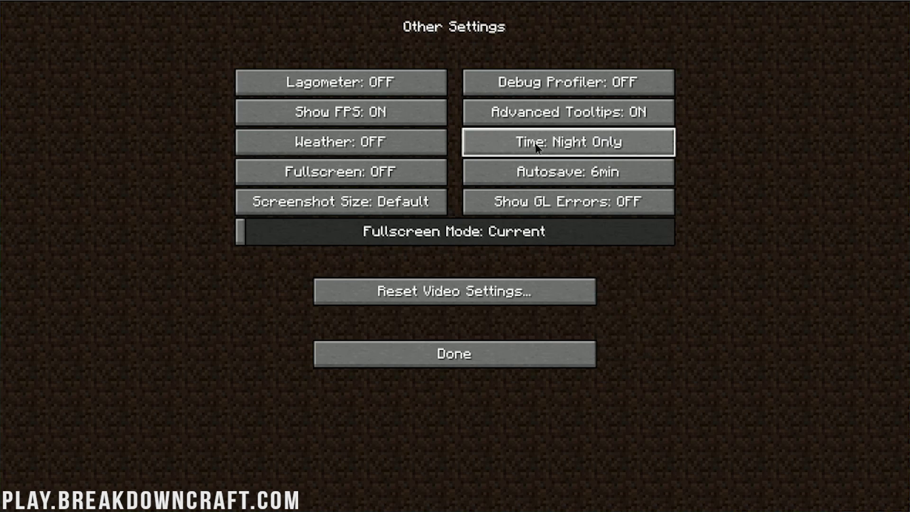
{"action": "left_click", "coordinate": [535, 144]}
{"action": "left_click", "coordinate": [536, 144]}
{"action": "left_click", "coordinate": [536, 145]}
{"action": "left_click", "coordinate": [536, 145]}
{"action": "left_click", "coordinate": [535, 144]}
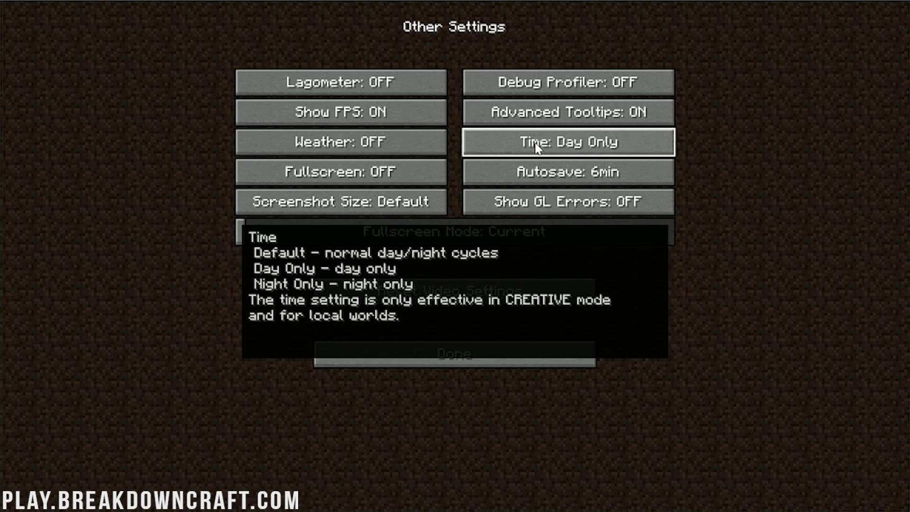
{"action": "left_click", "coordinate": [535, 145]}
{"action": "left_click", "coordinate": [536, 144]}
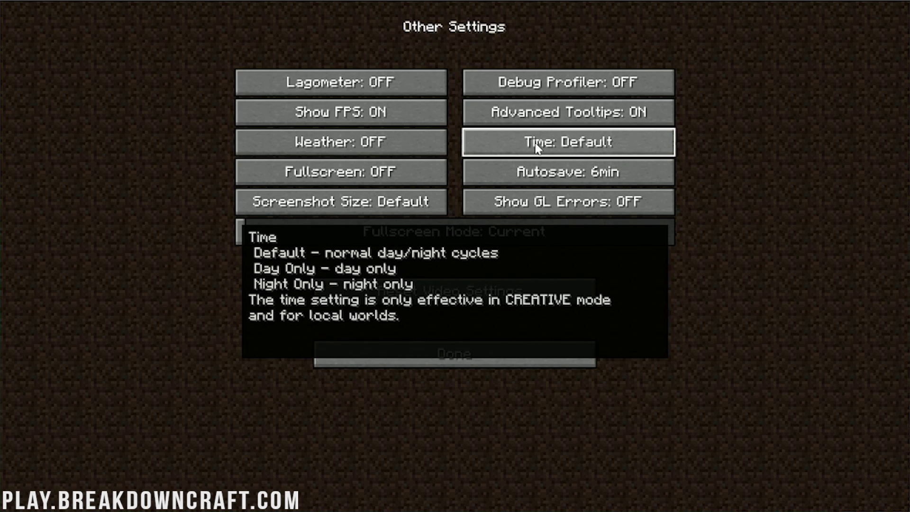
Cycle the Autosave interval through its available values, ending on 6min.
{"action": "mouse_move", "coordinate": [536, 183]}
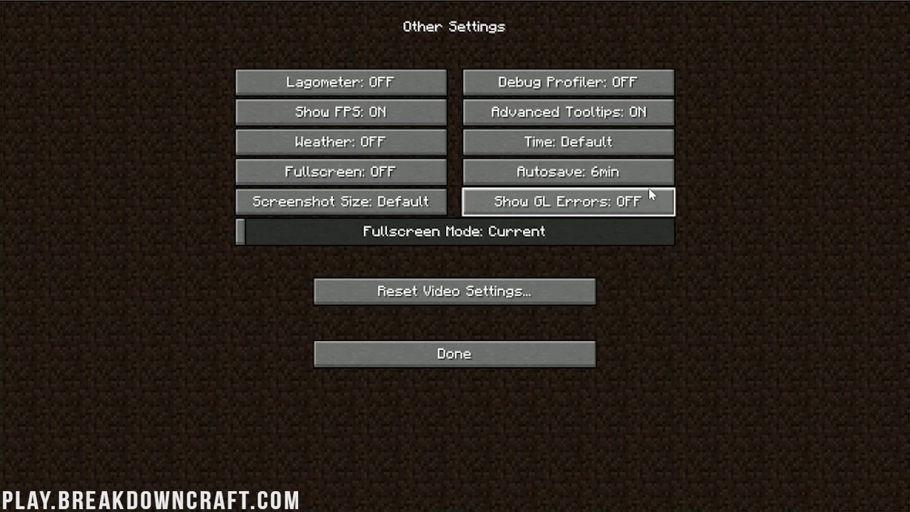
{"action": "left_click", "coordinate": [532, 177]}
{"action": "left_click", "coordinate": [593, 176]}
{"action": "left_click", "coordinate": [593, 176]}
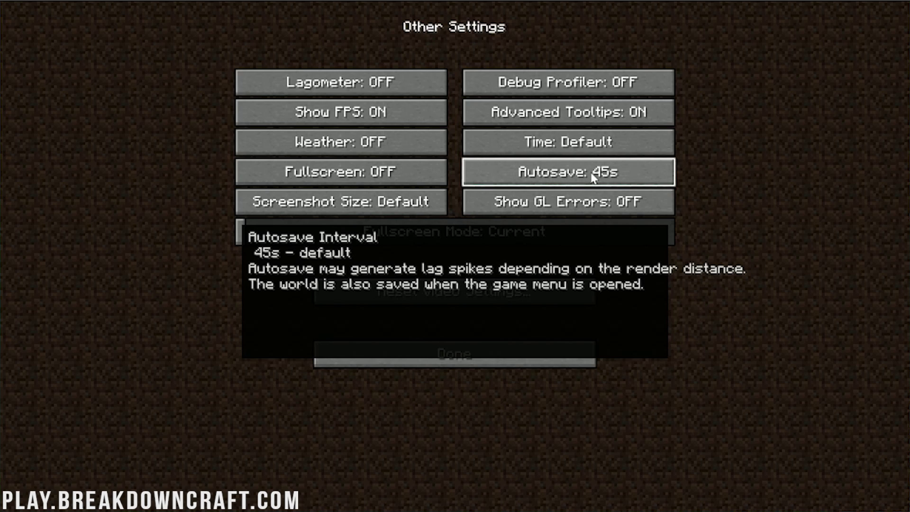
{"action": "left_click", "coordinate": [593, 176]}
{"action": "left_click", "coordinate": [594, 176]}
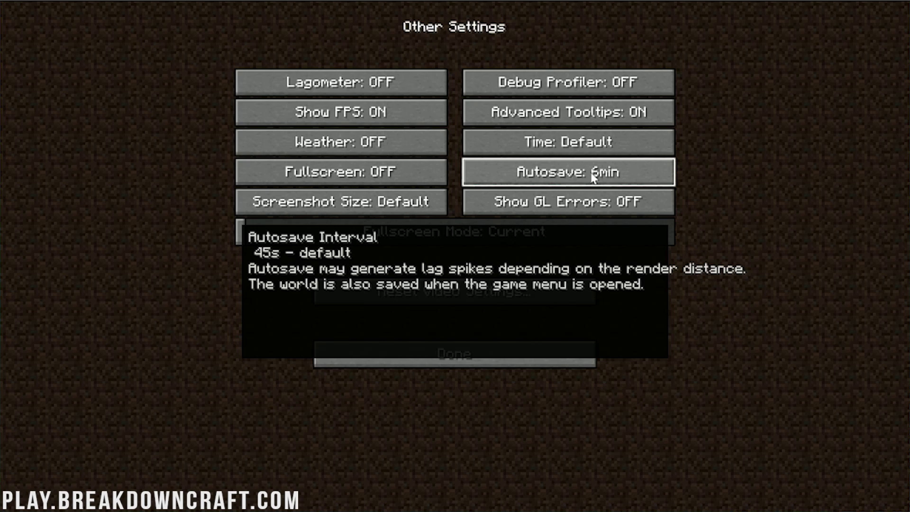
{"action": "left_click", "coordinate": [593, 176]}
{"action": "left_click", "coordinate": [593, 176]}
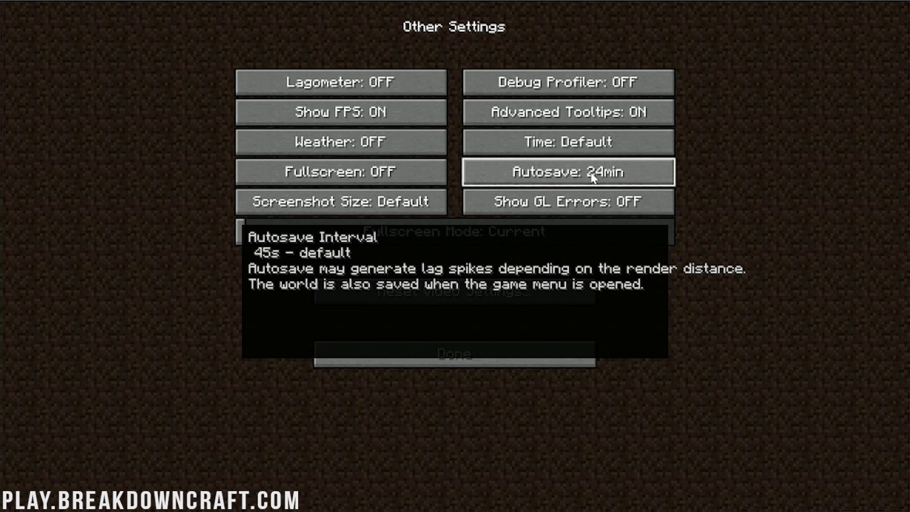
{"action": "left_click", "coordinate": [592, 177]}
{"action": "left_click", "coordinate": [592, 177]}
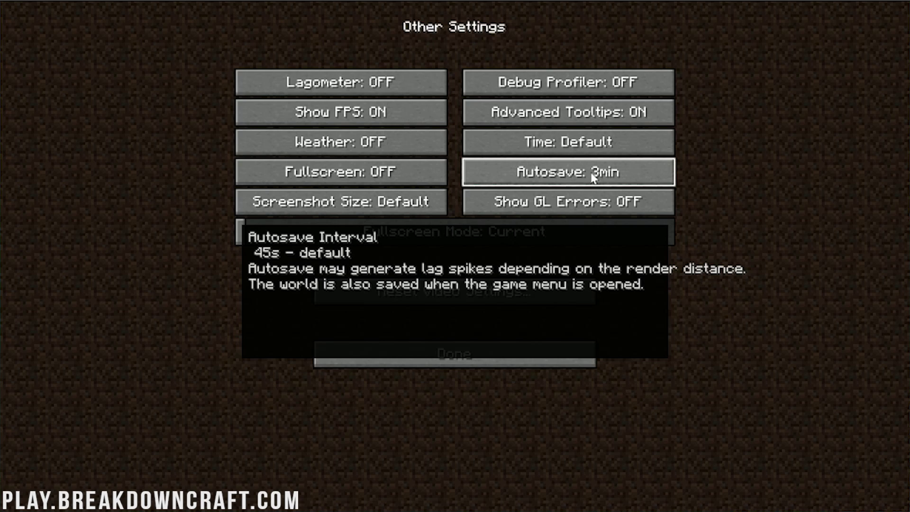
{"action": "left_click", "coordinate": [592, 178]}
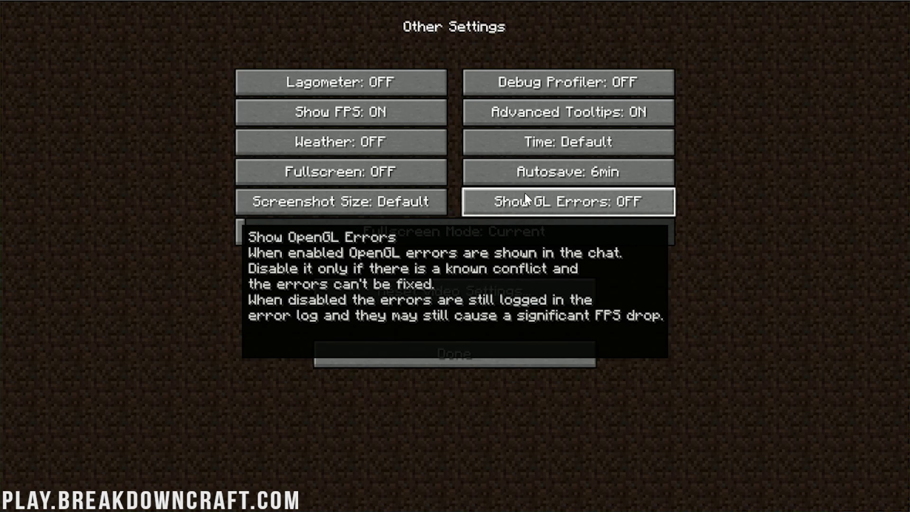
Toggle Show GL Errors on and off, ending with it off.
{"action": "left_click", "coordinate": [525, 198]}
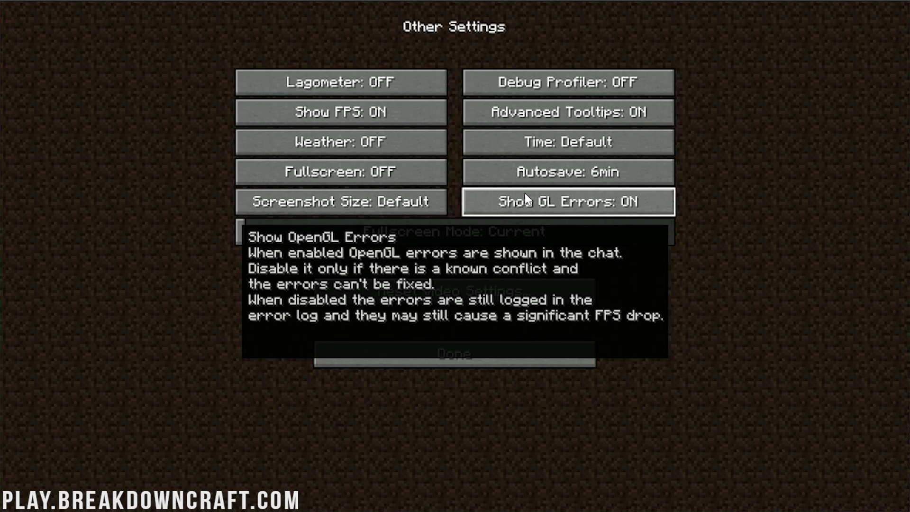
{"action": "left_click", "coordinate": [526, 198]}
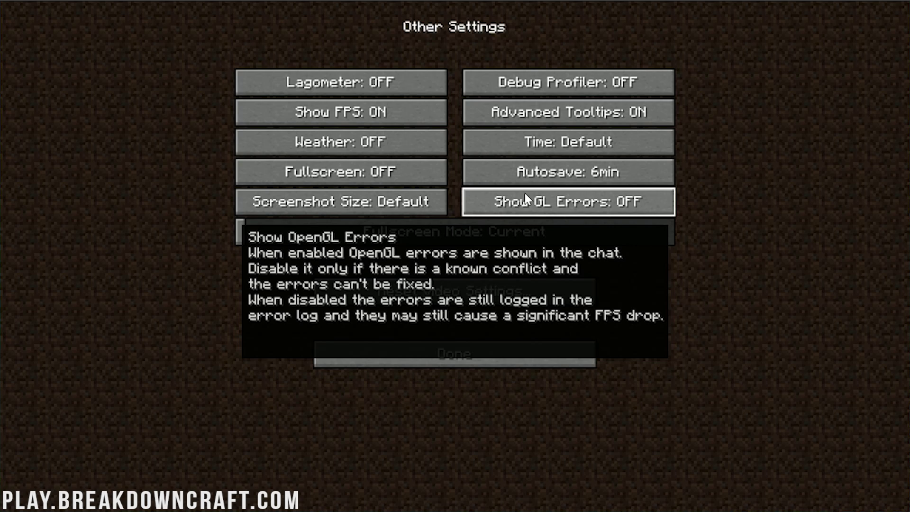
{"action": "left_click", "coordinate": [526, 198]}
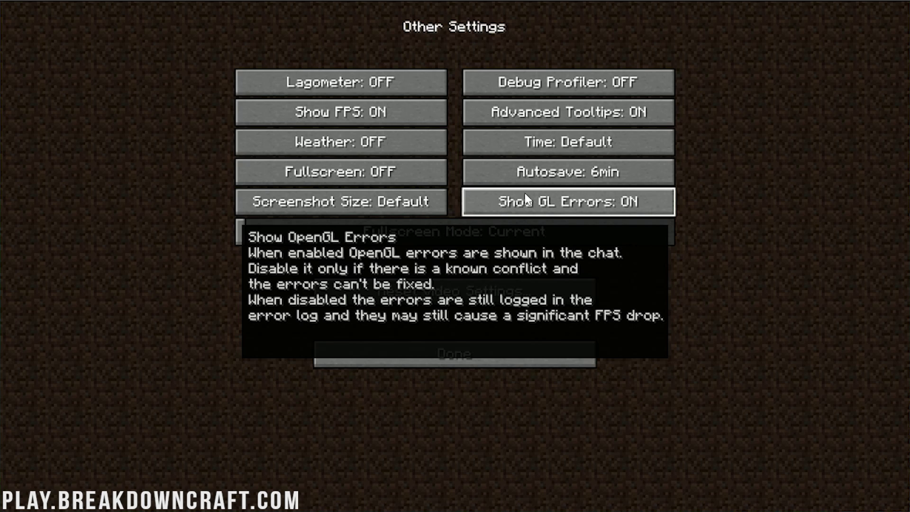
{"action": "left_click", "coordinate": [526, 198]}
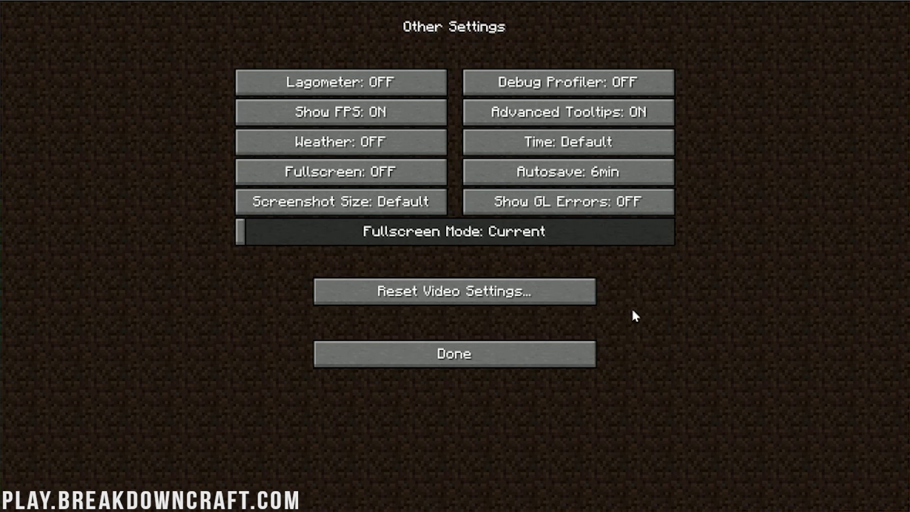
Close all the settings screens and join the BreakdownCraft multiplayer server.
{"action": "left_click", "coordinate": [567, 351]}
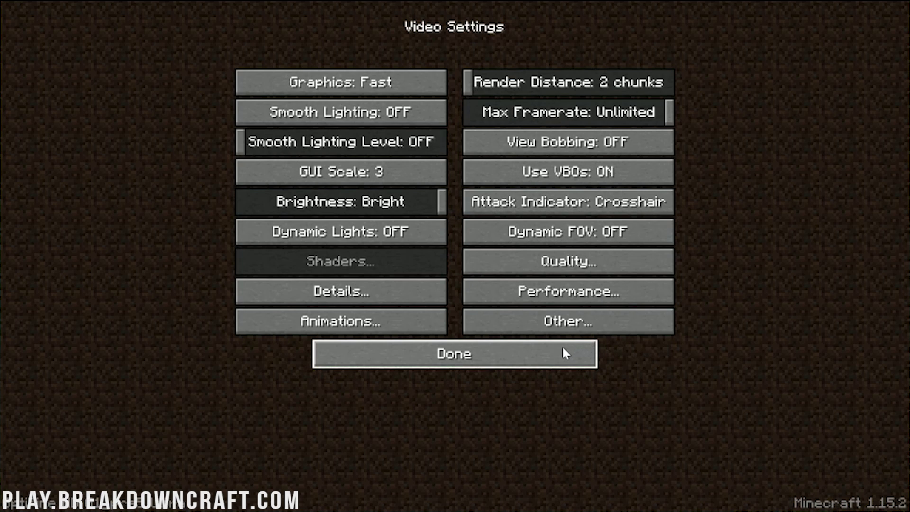
{"action": "left_click", "coordinate": [563, 353]}
{"action": "left_click", "coordinate": [562, 344]}
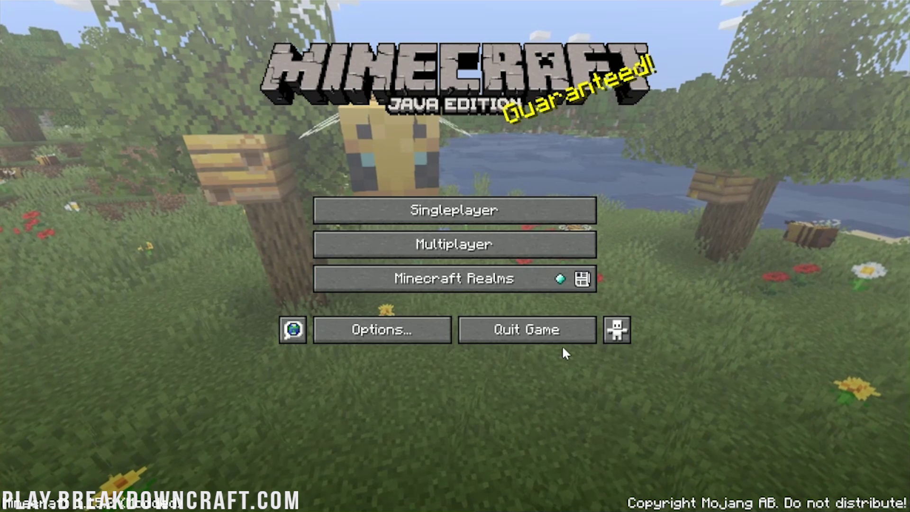
{"action": "left_click", "coordinate": [455, 253]}
{"action": "double_click", "coordinate": [393, 88]}
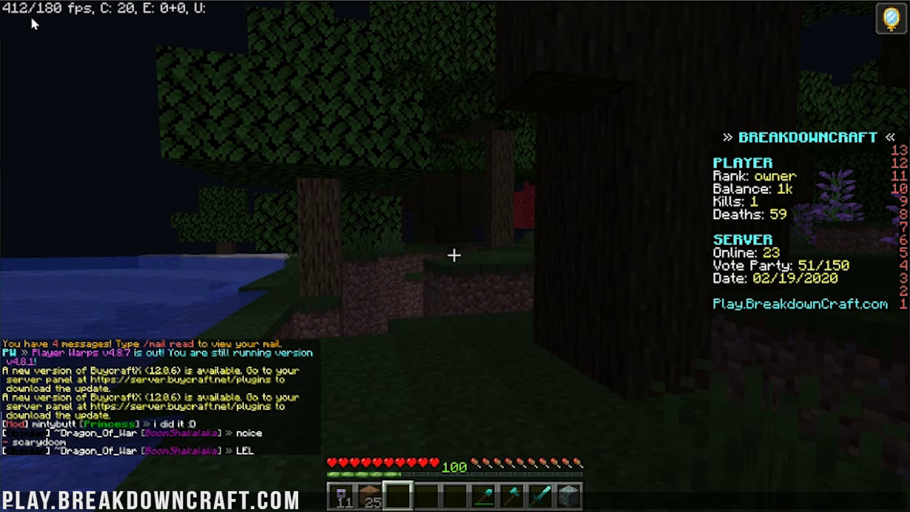
Move through the dark forest and across the water while checking the FPS counter to judge performance.
{"action": "left_click", "coordinate": [159, 125]}
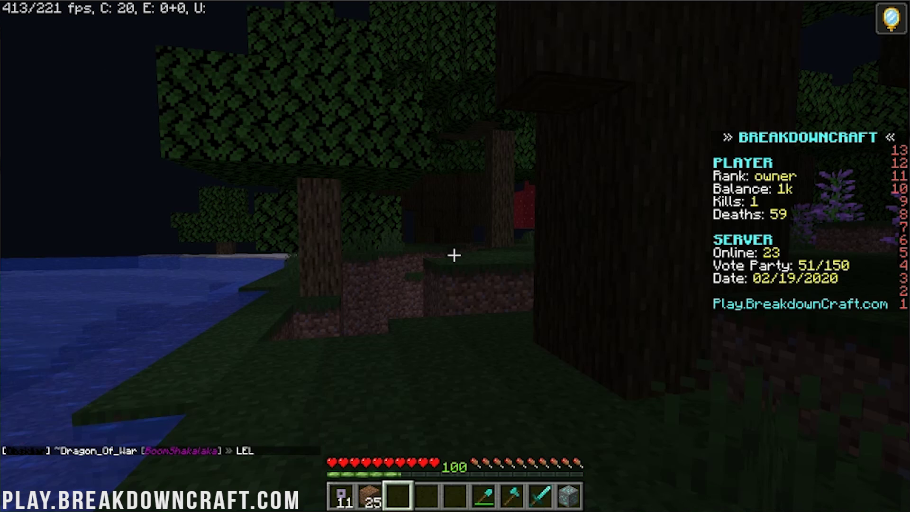
{"action": "key", "text": "w"}
{"action": "key", "text": "w"}
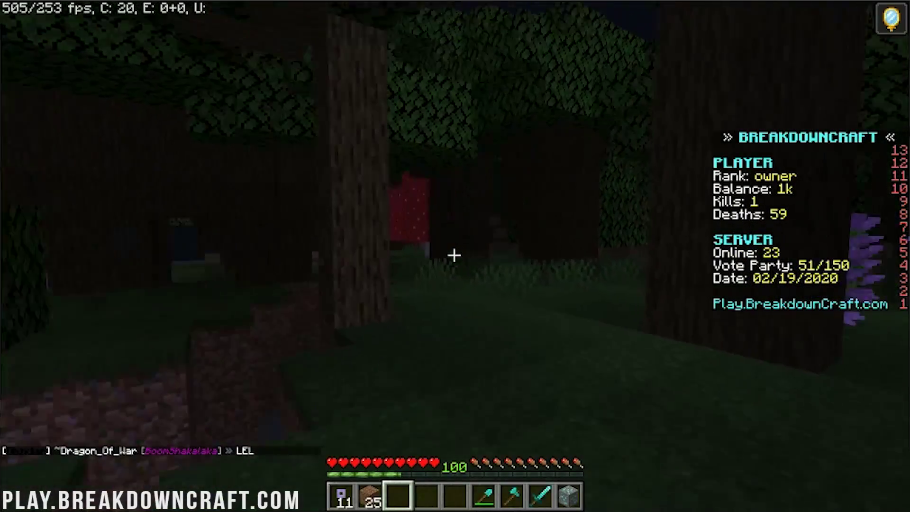
{"action": "key", "text": "w"}
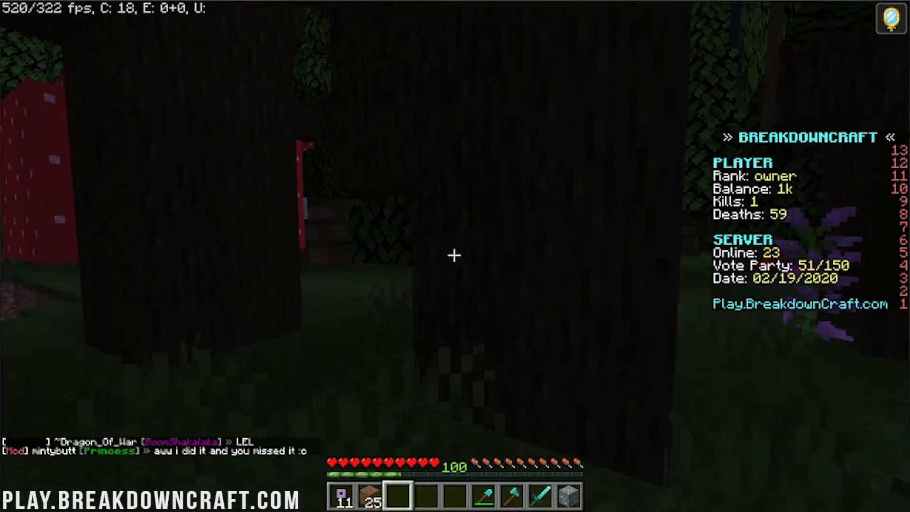
{"action": "key", "text": "w"}
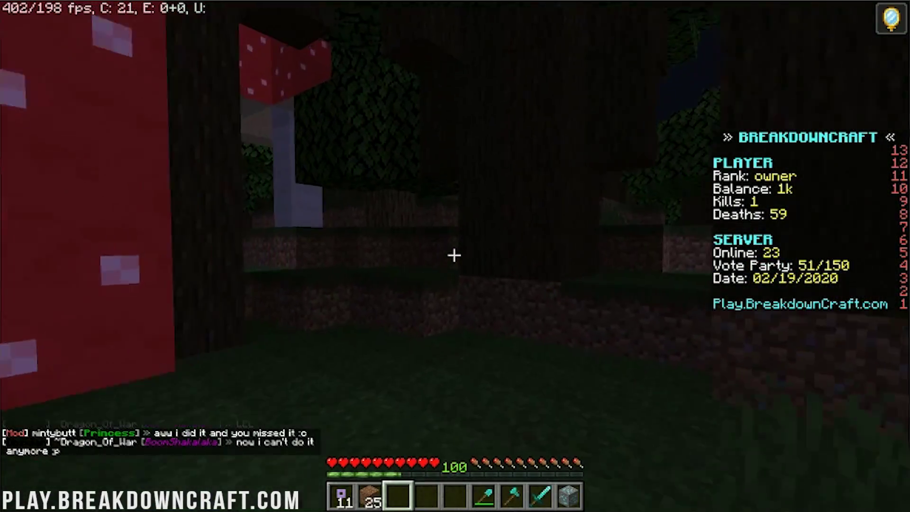
{"action": "key", "text": "w"}
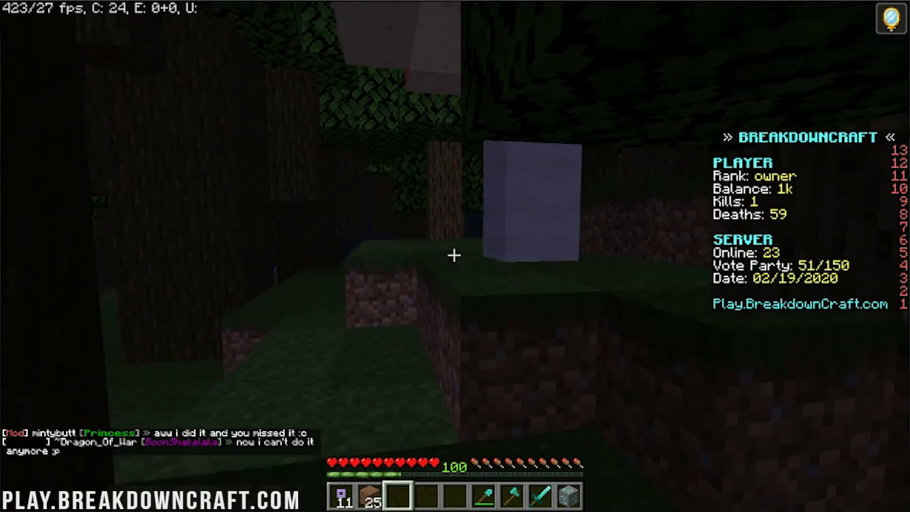
{"action": "key", "text": "w"}
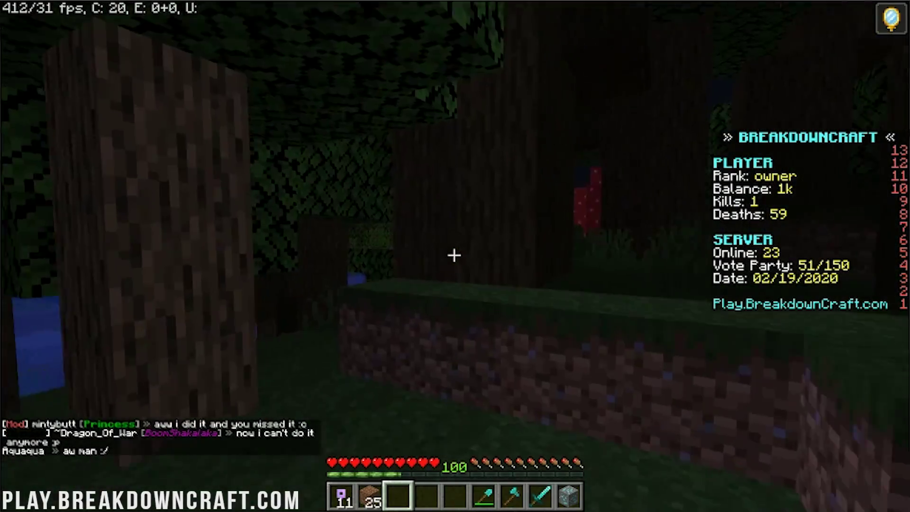
{"action": "key", "text": "w"}
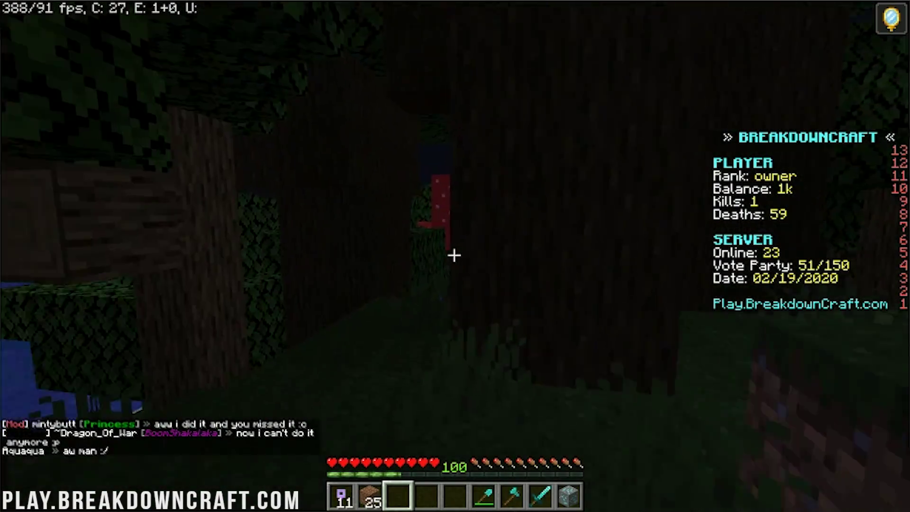
{"action": "key", "text": "w"}
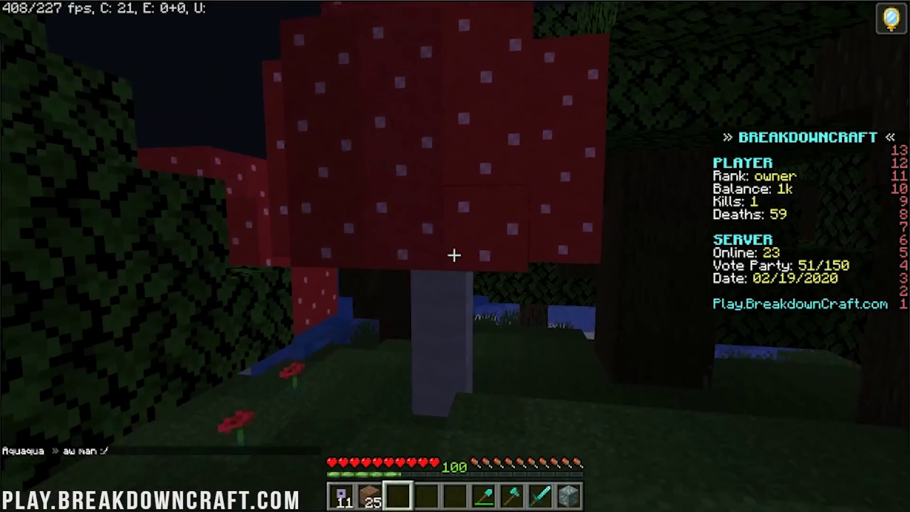
{"action": "key", "text": "w"}
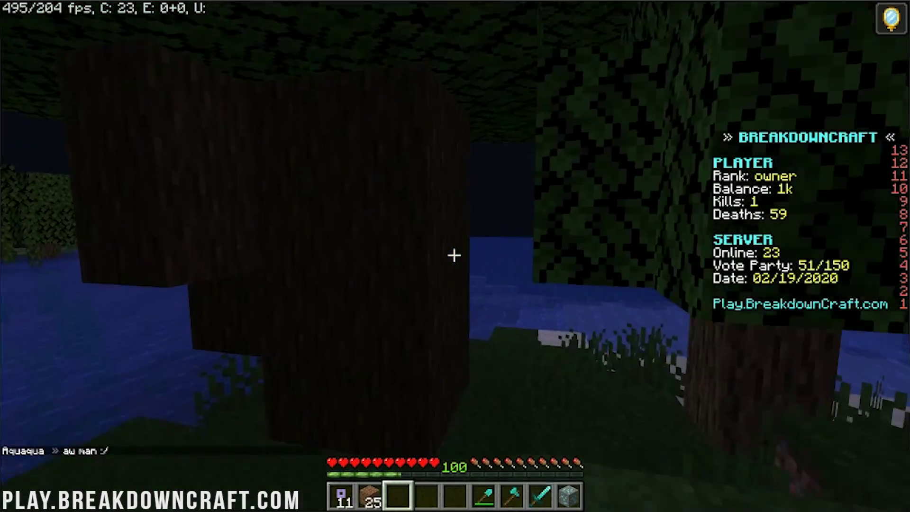
{"action": "key", "text": "w"}
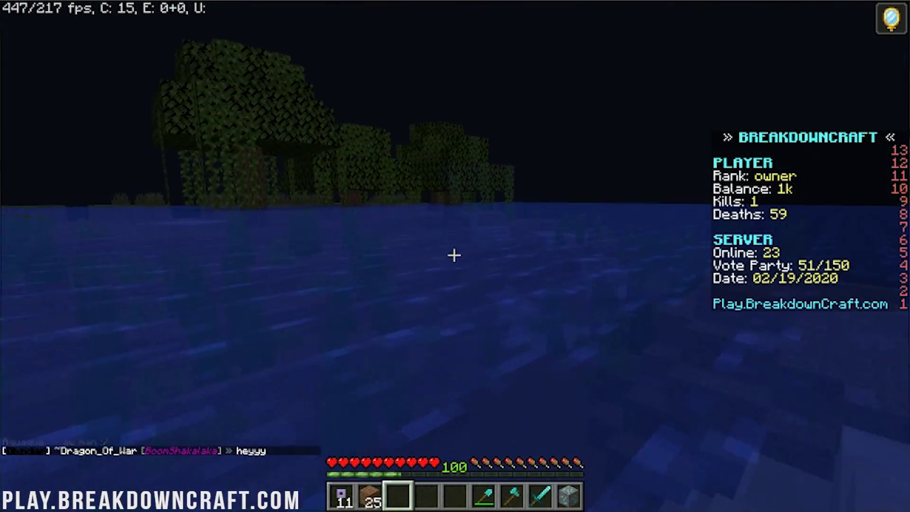
{"action": "key", "text": "w"}
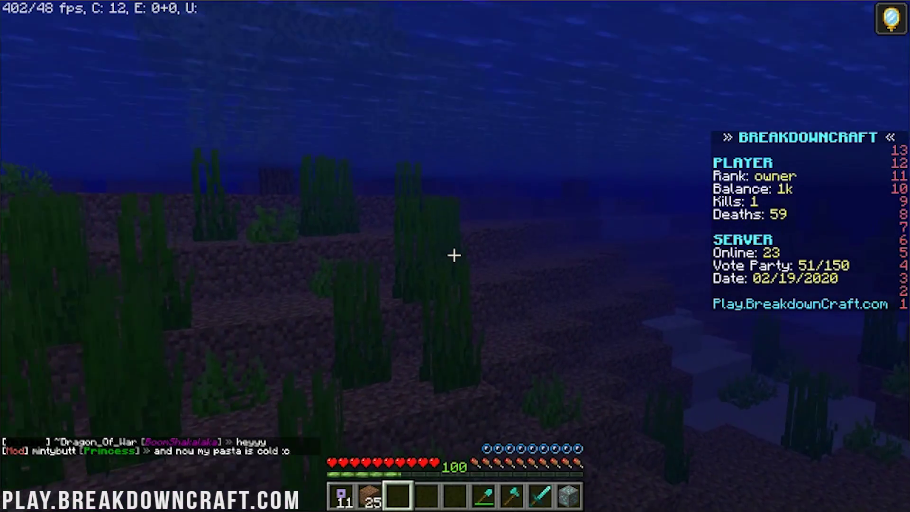
{"action": "key", "text": "w"}
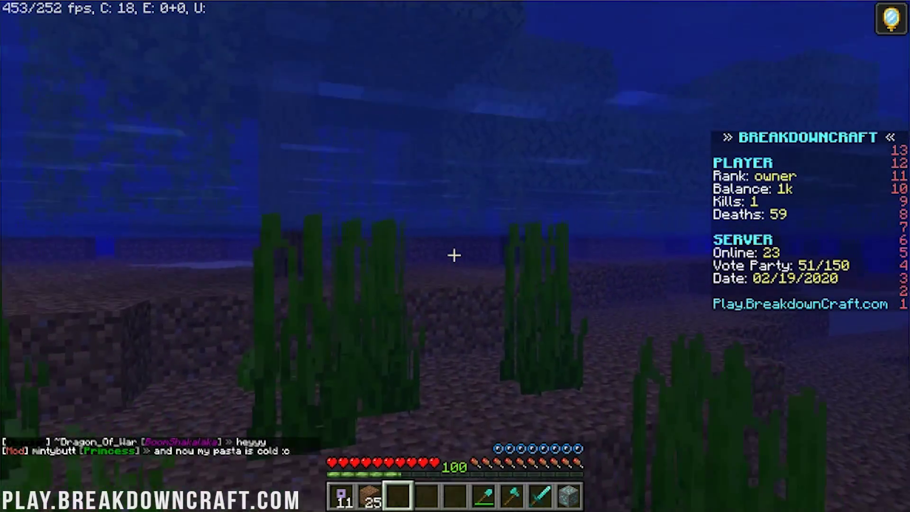
{"action": "key", "text": "w"}
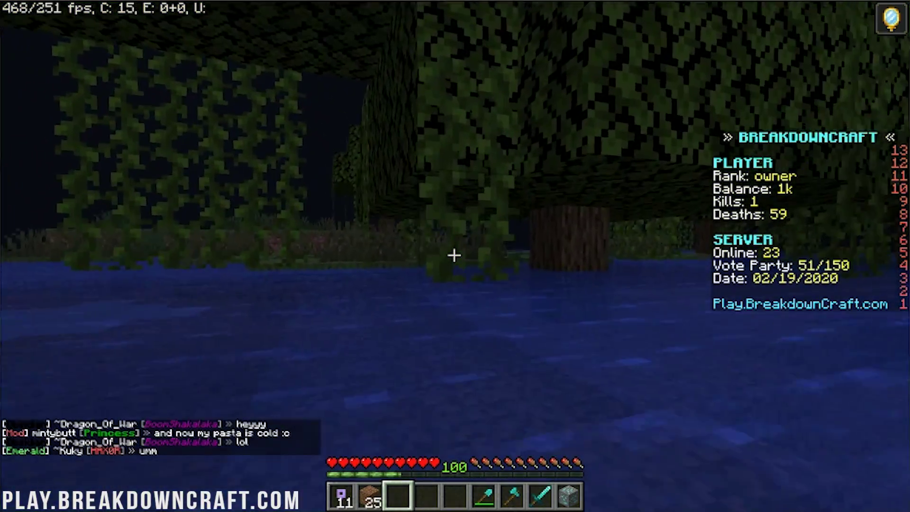
{"action": "key", "text": "t"}
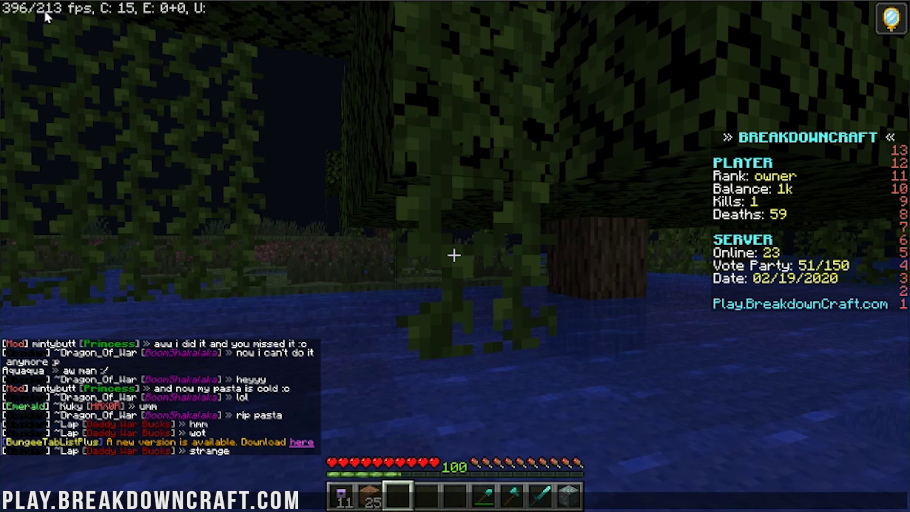
{"action": "left_click", "coordinate": [91, 63]}
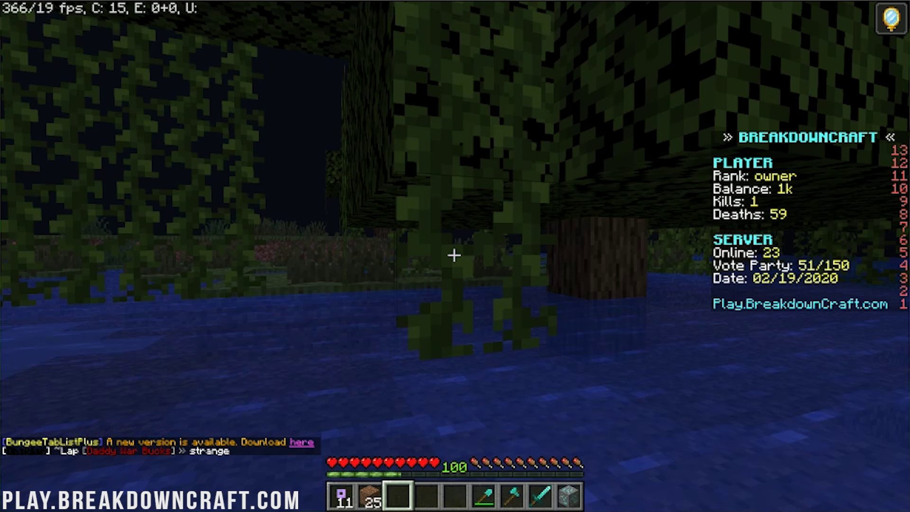
Continue past the hanging vines to the grassy shore while watching the FPS counter.
{"action": "key", "text": "w"}
{"action": "key", "text": "w"}
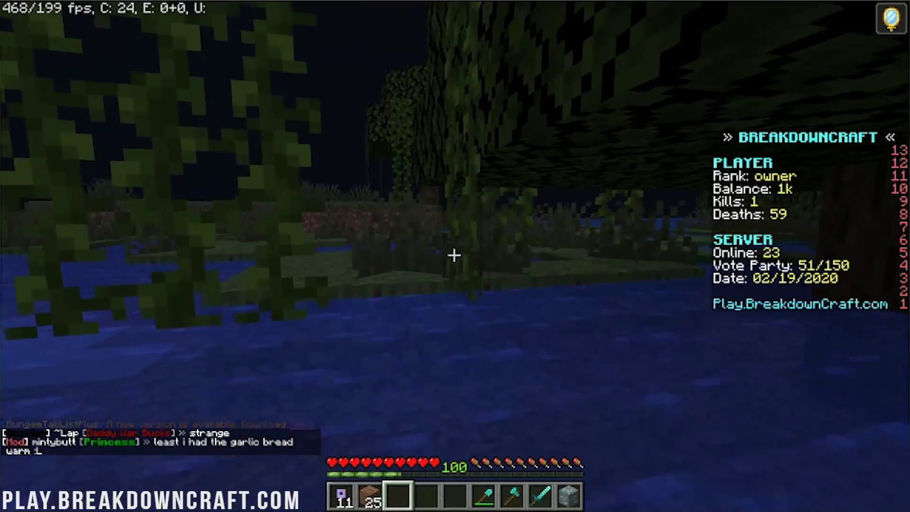
{"action": "key", "text": "w"}
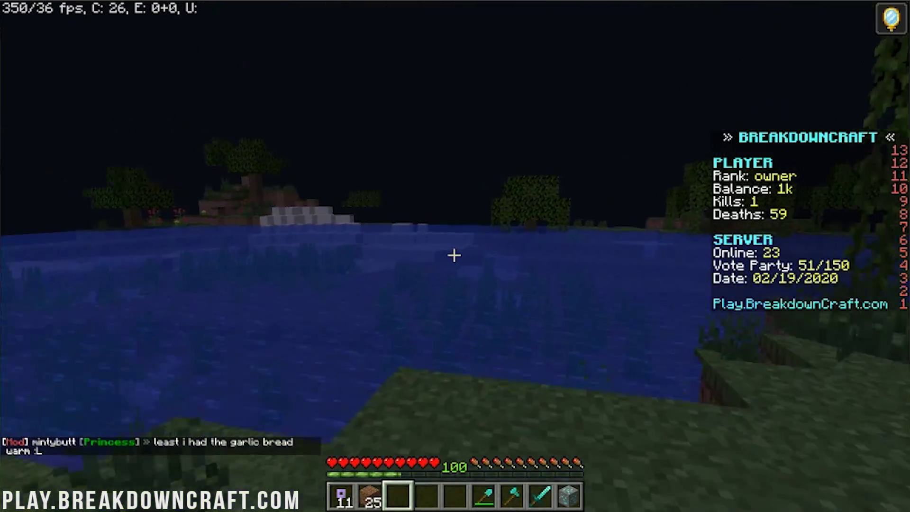
Review the Smooth FPS and Smooth World options in the performance settings and return to the game.
{"action": "key", "text": "Escape"}
{"action": "left_click", "coordinate": [426, 258]}
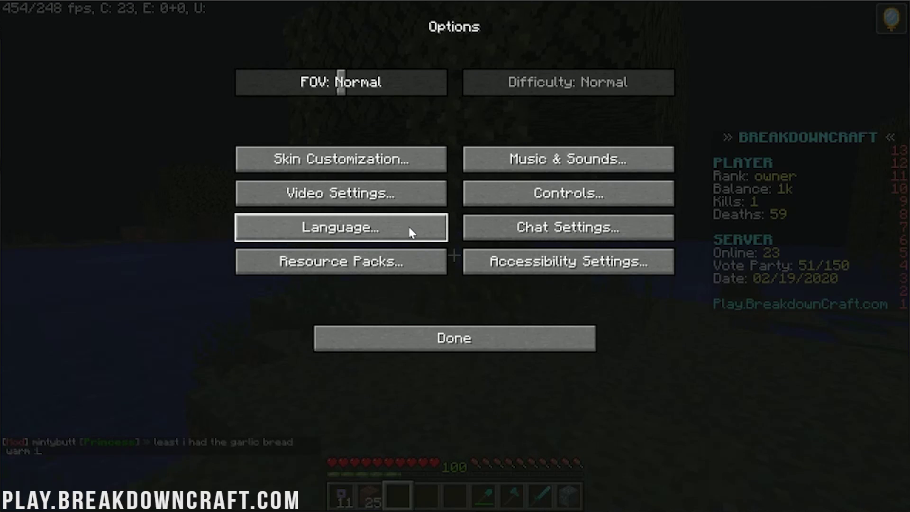
{"action": "left_click", "coordinate": [363, 205]}
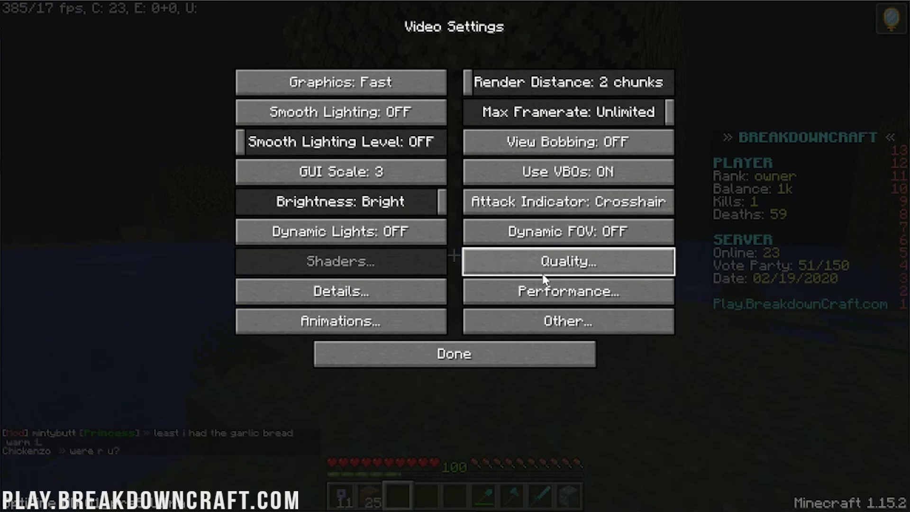
{"action": "left_click", "coordinate": [563, 293]}
{"action": "left_click", "coordinate": [471, 85]}
{"action": "left_click", "coordinate": [406, 90]}
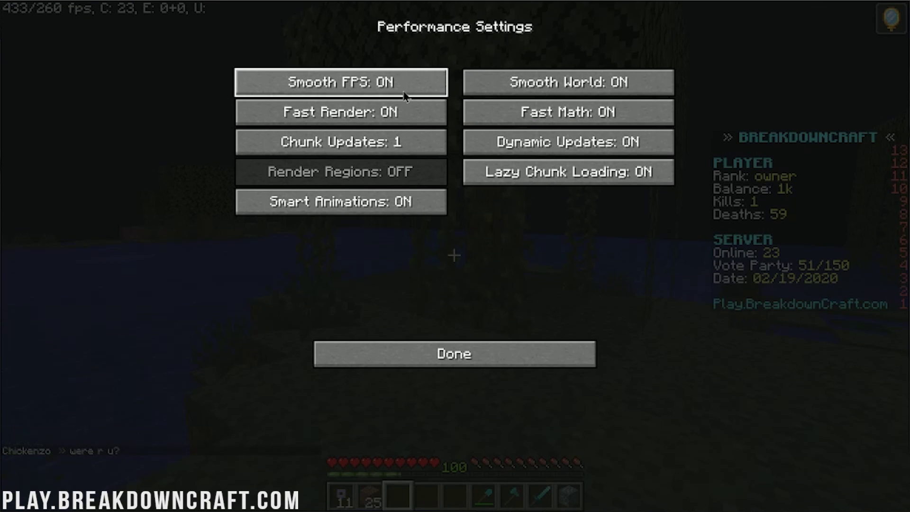
{"action": "left_click", "coordinate": [488, 355]}
{"action": "left_click", "coordinate": [489, 354]}
{"action": "left_click", "coordinate": [483, 289]}
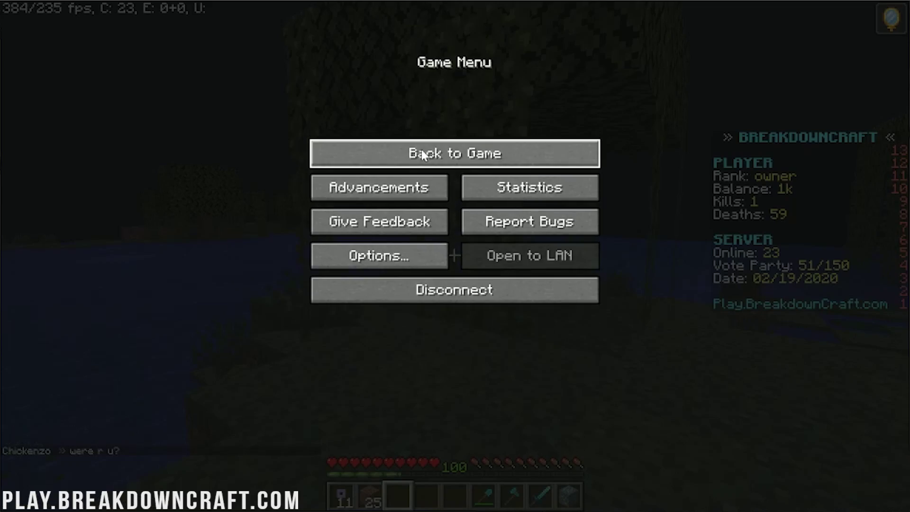
{"action": "left_click", "coordinate": [424, 155]}
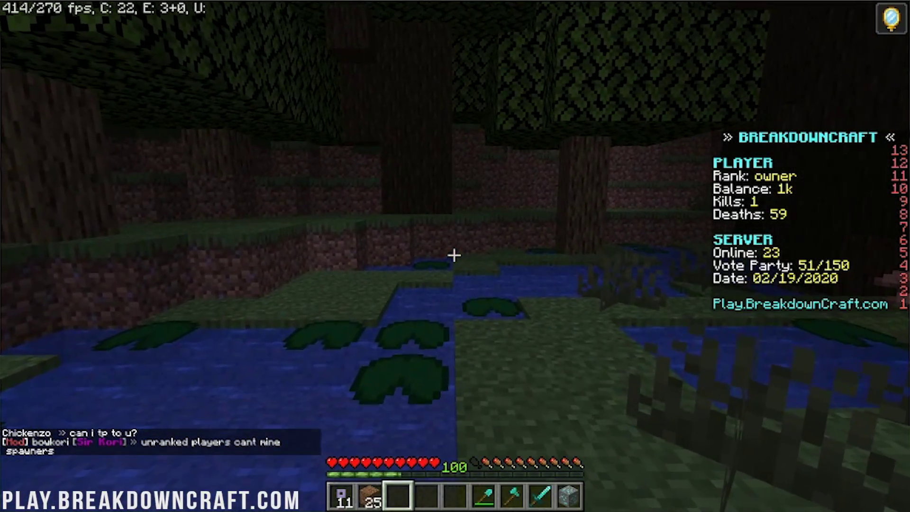
Walk from the lily pad swamp along the dirt slopes under the trees while monitoring the FPS counter.
{"action": "key", "text": "w"}
{"action": "key", "text": "w"}
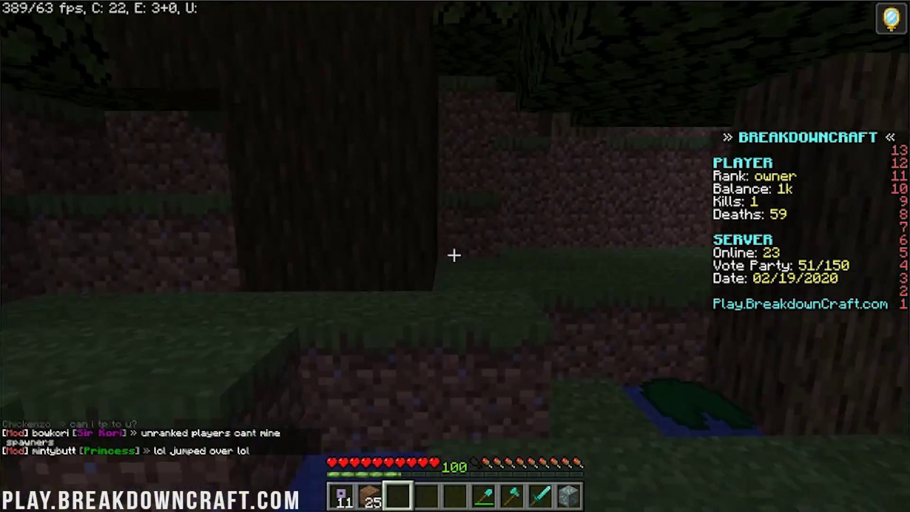
{"action": "key", "text": "w"}
{"action": "key", "text": "w"}
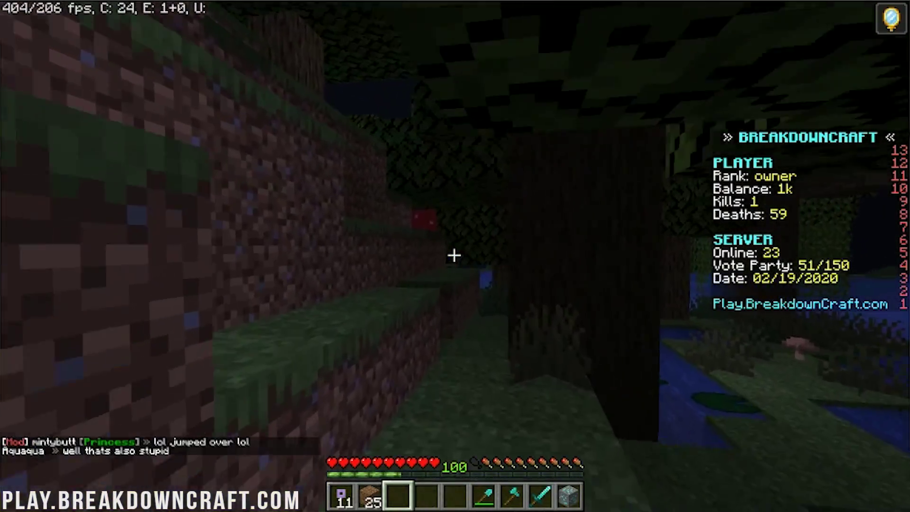
{"action": "key", "text": "w"}
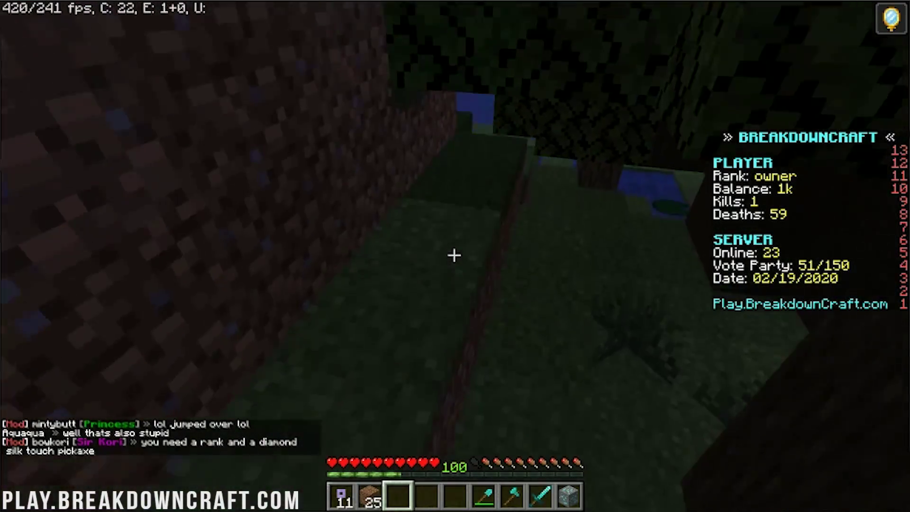
{"action": "key", "text": "w"}
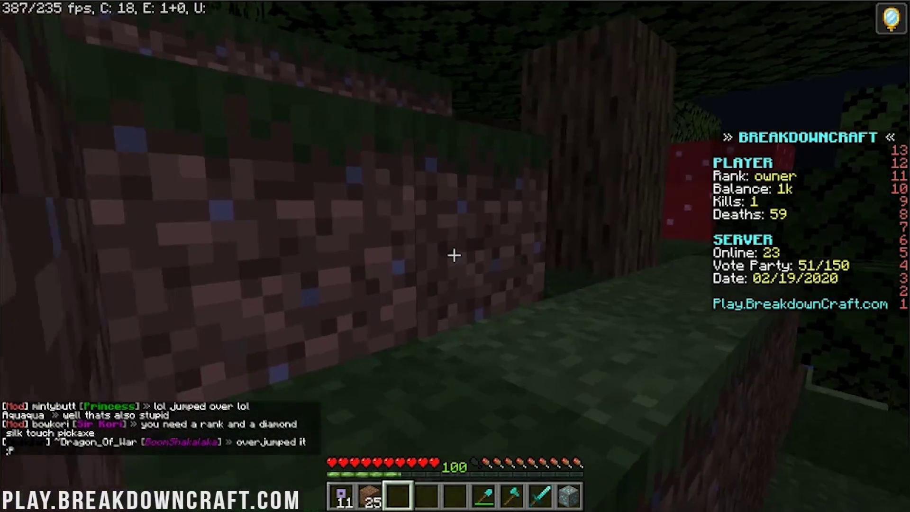
{"action": "key", "text": "w"}
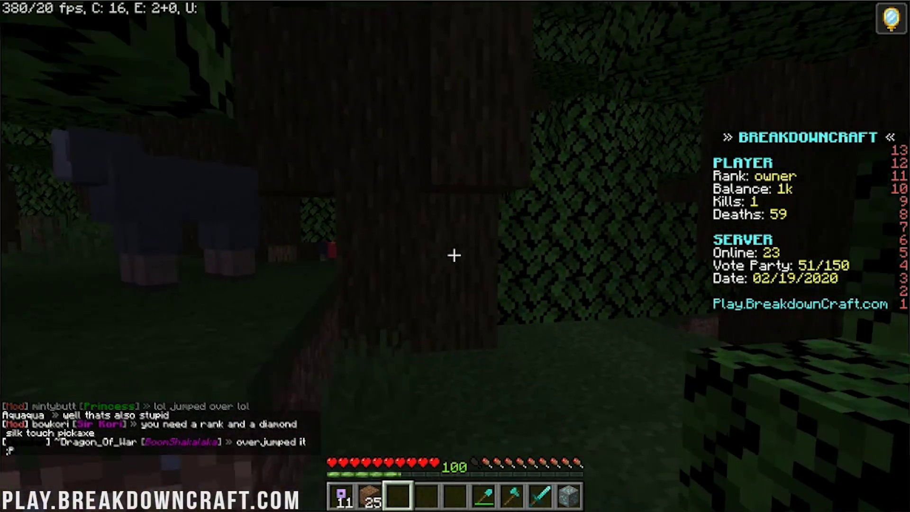
{"action": "key", "text": "w"}
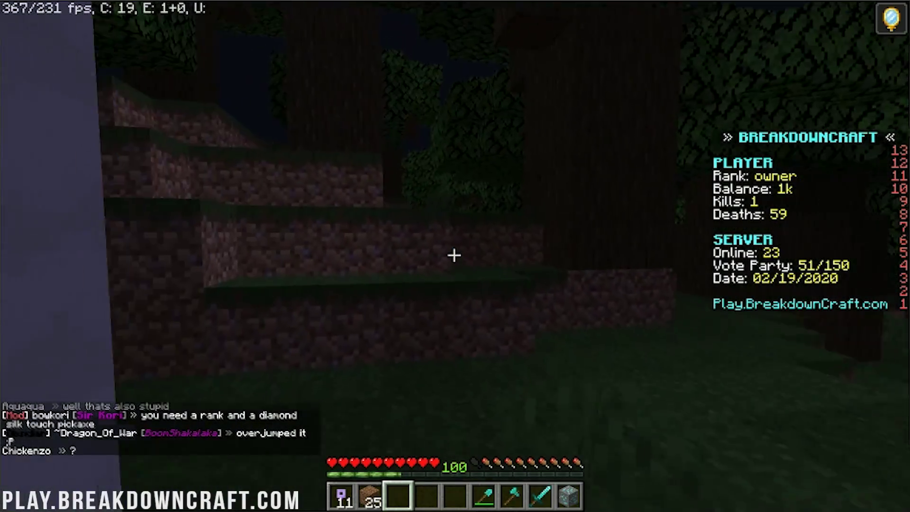
{"action": "key", "text": "w"}
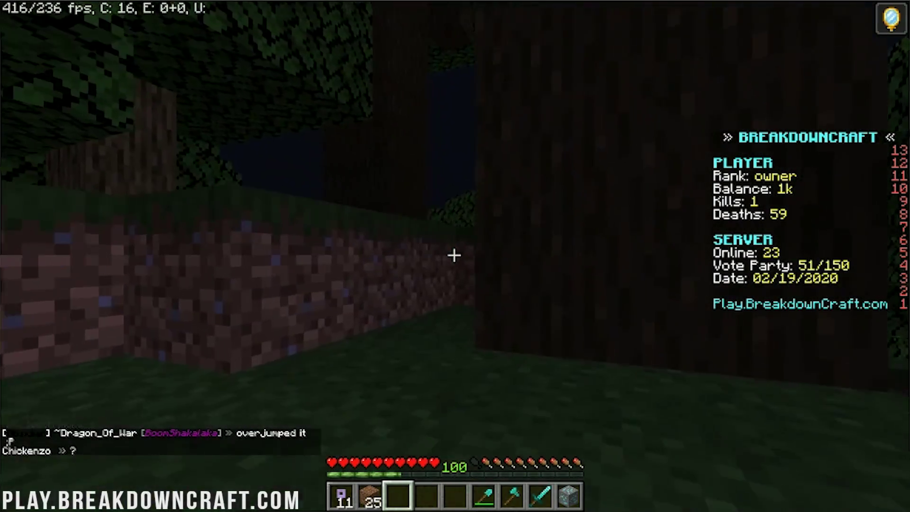
{"action": "key", "text": "w"}
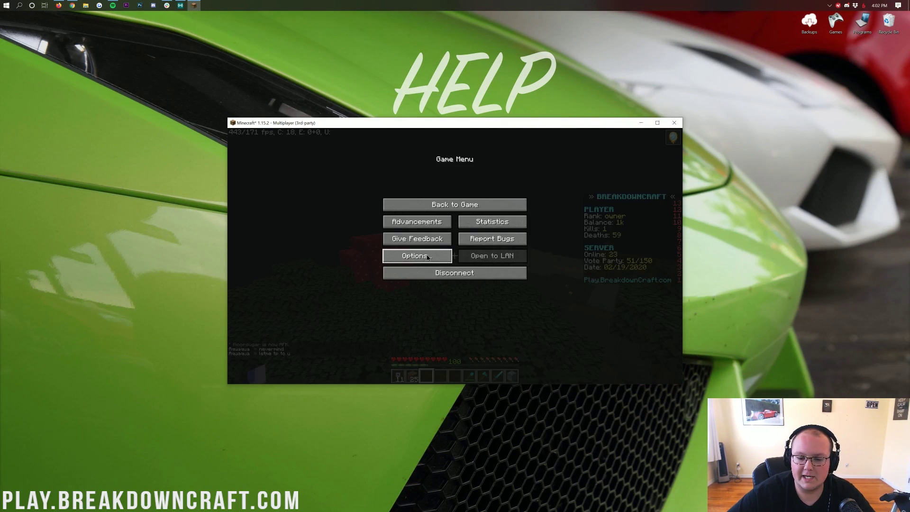
Increase the render distance in the video settings and return to the game.
{"action": "left_click", "coordinate": [428, 257]}
{"action": "left_click", "coordinate": [392, 225]}
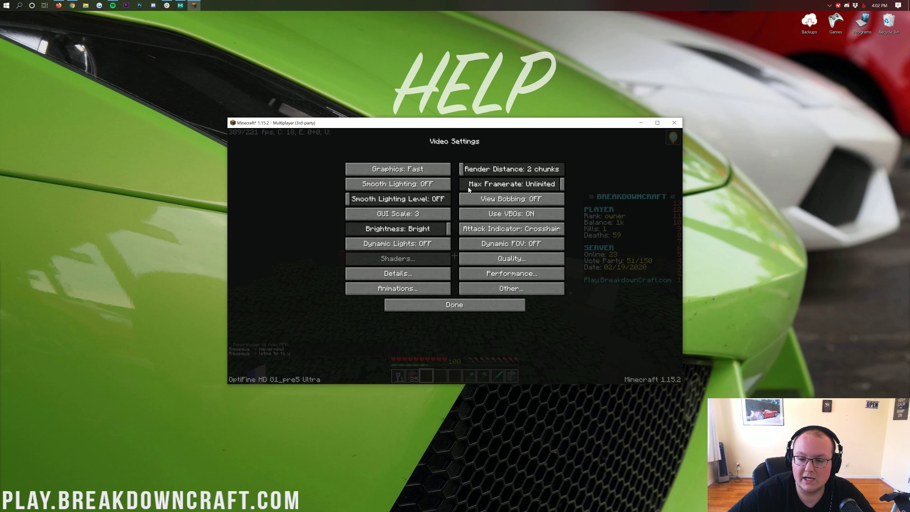
{"action": "left_click", "coordinate": [450, 305]}
{"action": "left_click", "coordinate": [450, 303]}
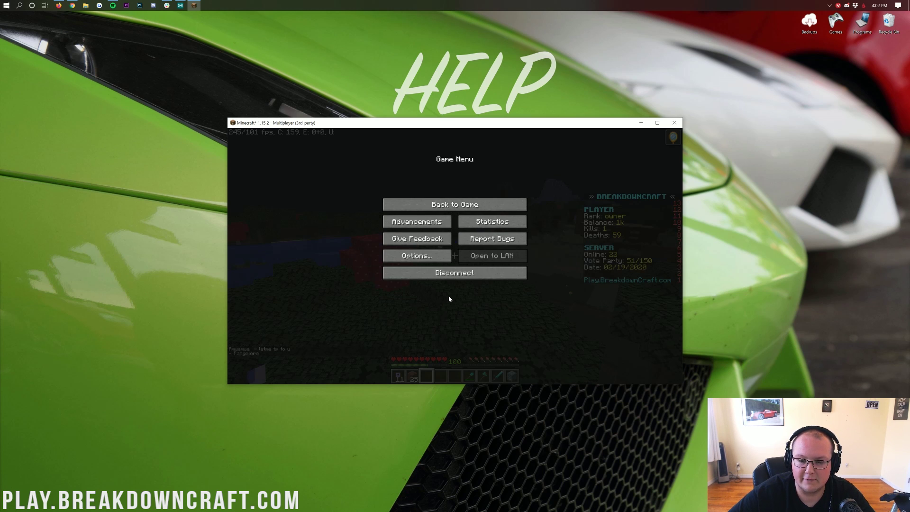
{"action": "left_click", "coordinate": [454, 203]}
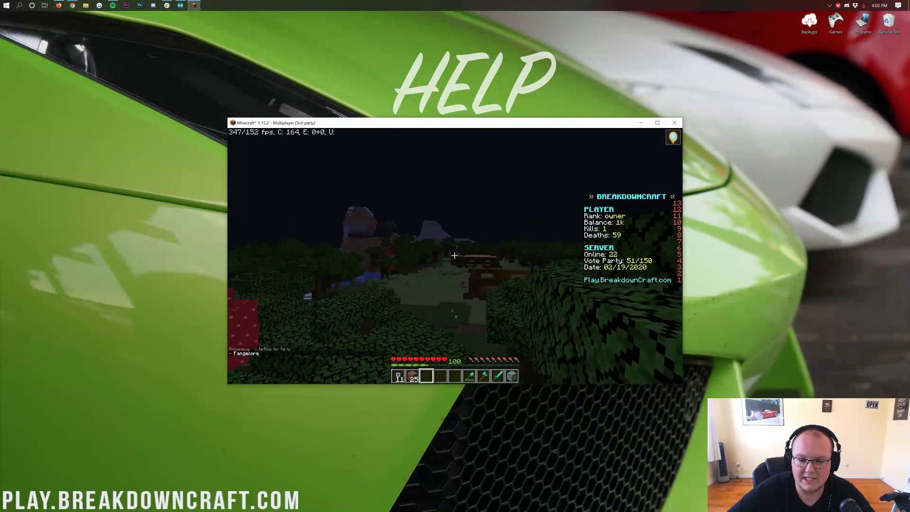
Drop from the treetops and cross the grassy clearing to check the FPS at the higher render distance.
{"action": "key", "text": "w"}
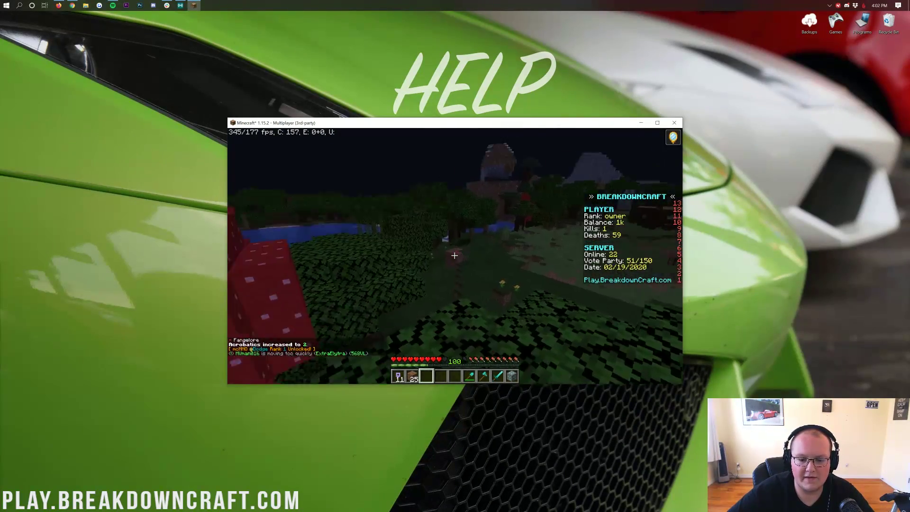
{"action": "key", "text": "w"}
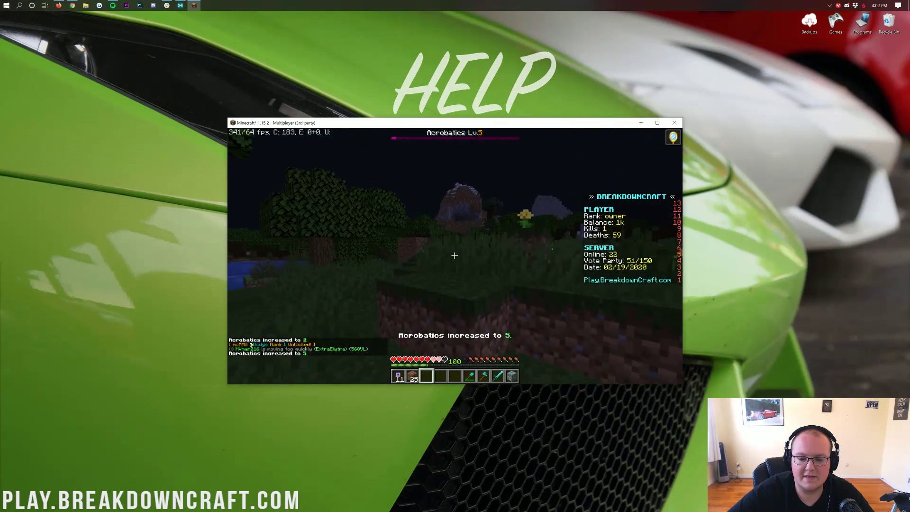
{"action": "key", "text": "w"}
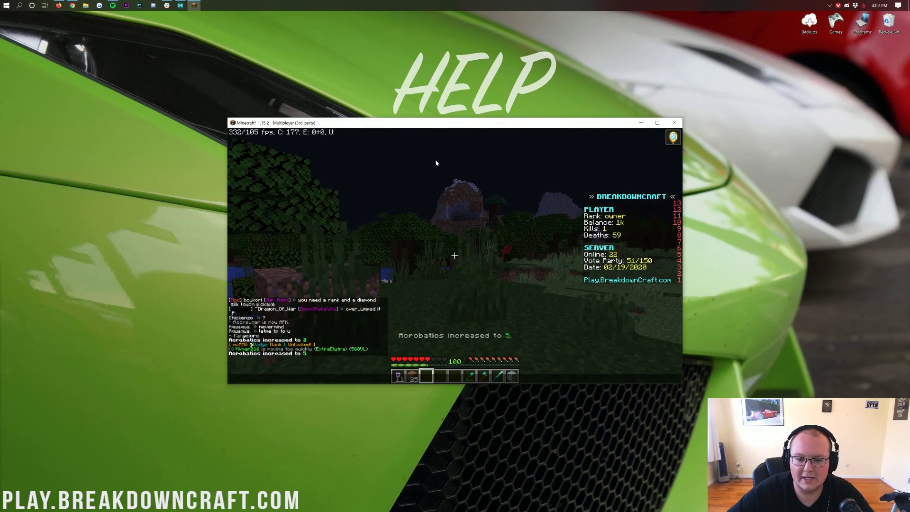
{"action": "key", "text": "w"}
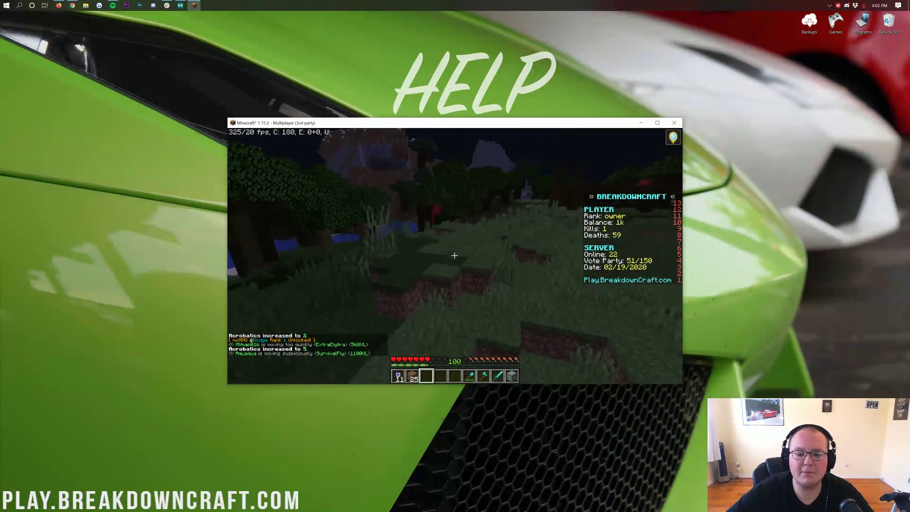
{"action": "key", "text": "w"}
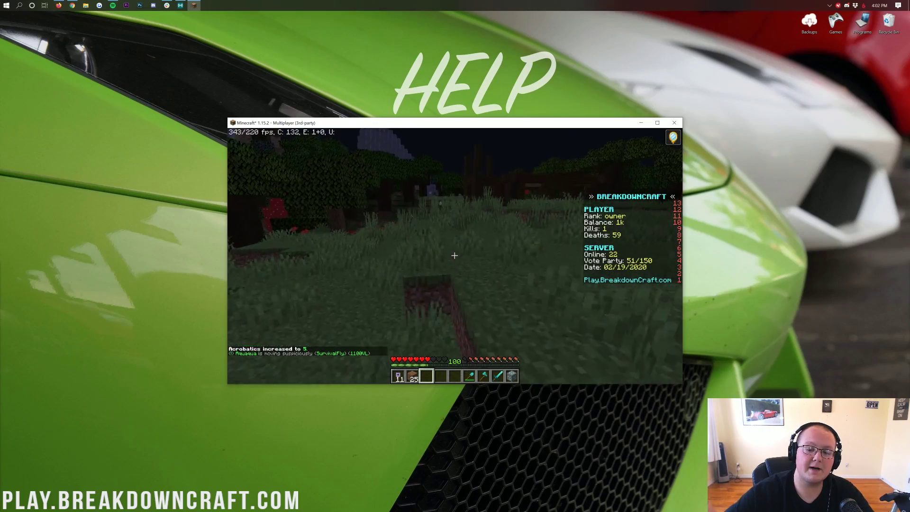
{"action": "key", "text": "w"}
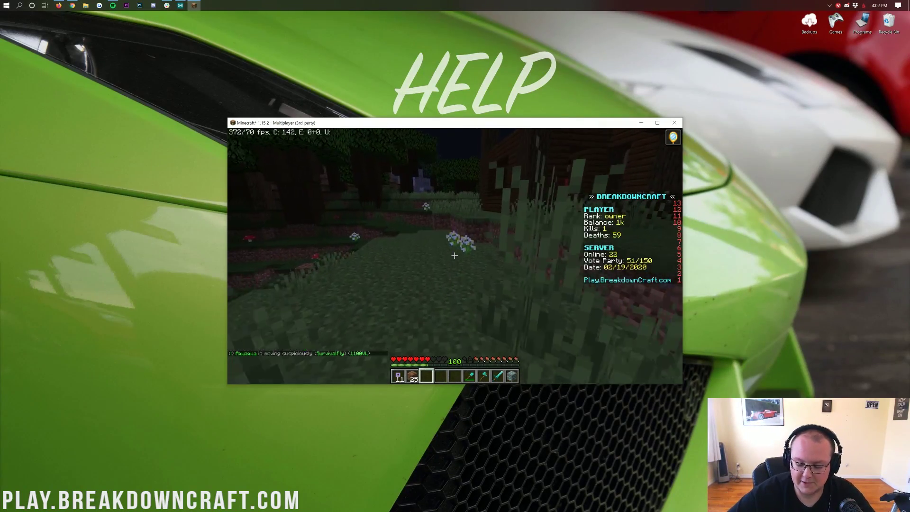
Open the server selector with the /servermenu command and examine the SkyBlock entry.
{"action": "key", "text": "slash"}
{"action": "type", "text": "servermenu"}
{"action": "key", "text": "Return"}
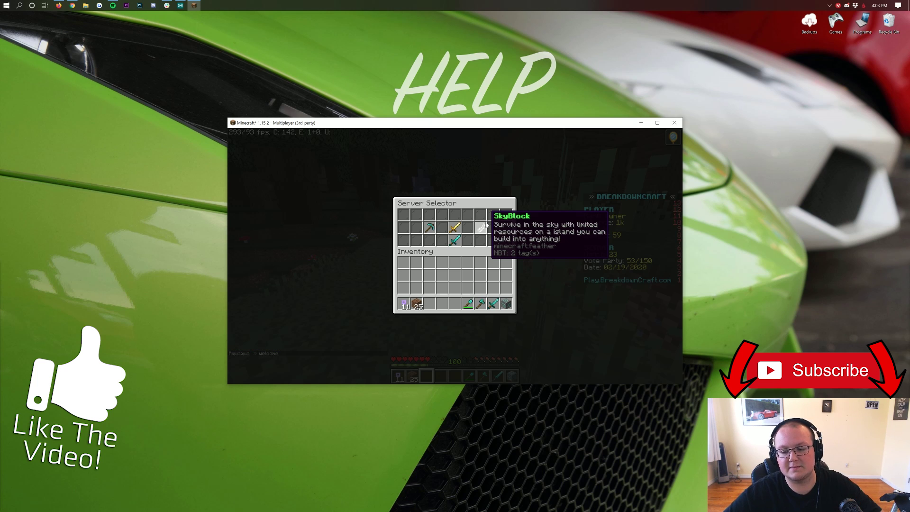
{"action": "left_click", "coordinate": [481, 227]}
Display the online player list with the player counts for each game mode.
{"action": "key", "text": "Tab"}
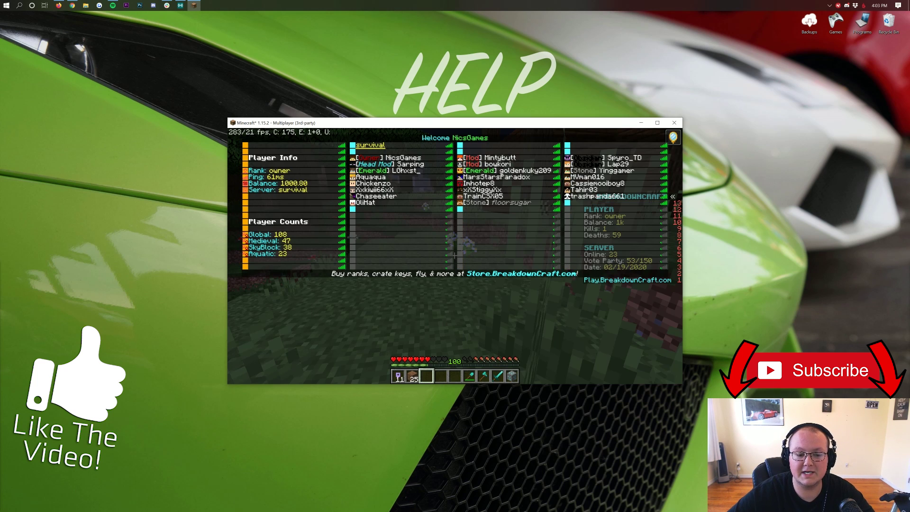
{"action": "key", "text": "t"}
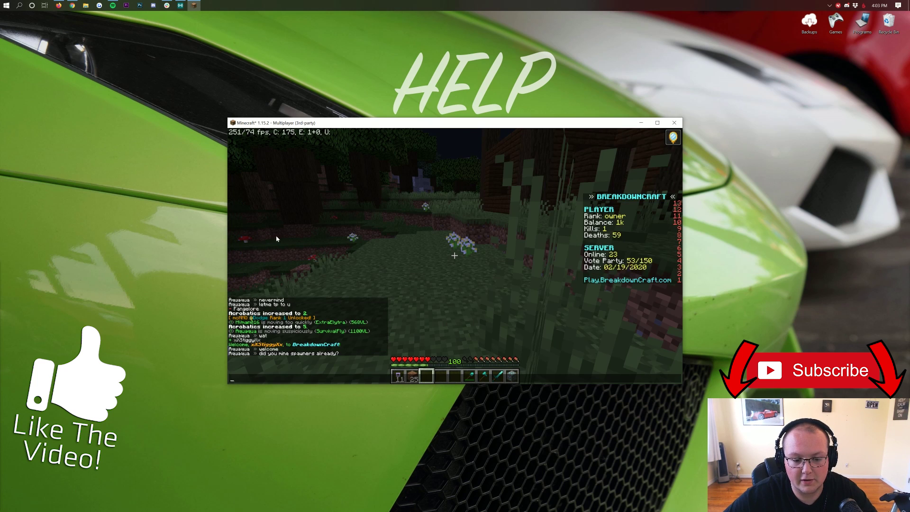
{"action": "key", "text": "Escape"}
{"action": "key", "text": "Tab"}
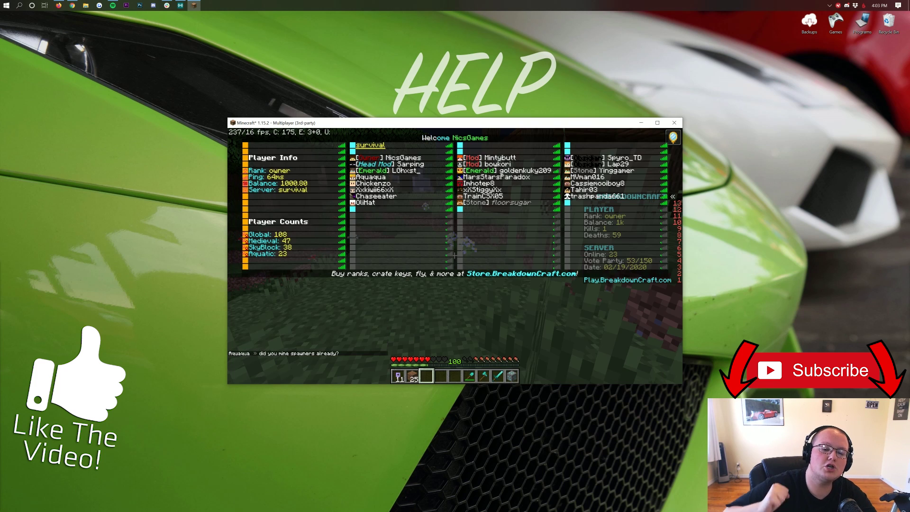